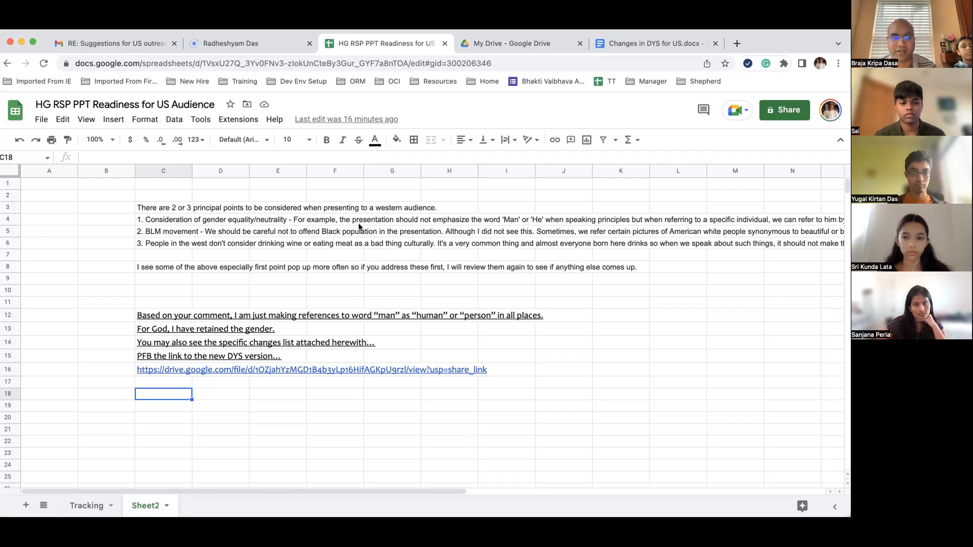
Step: Review the reply notes in rows 12–13, including C13's note on retaining the gender, and the principal points list
left_click_drag(141, 315, 517, 375)
left_click(469, 343)
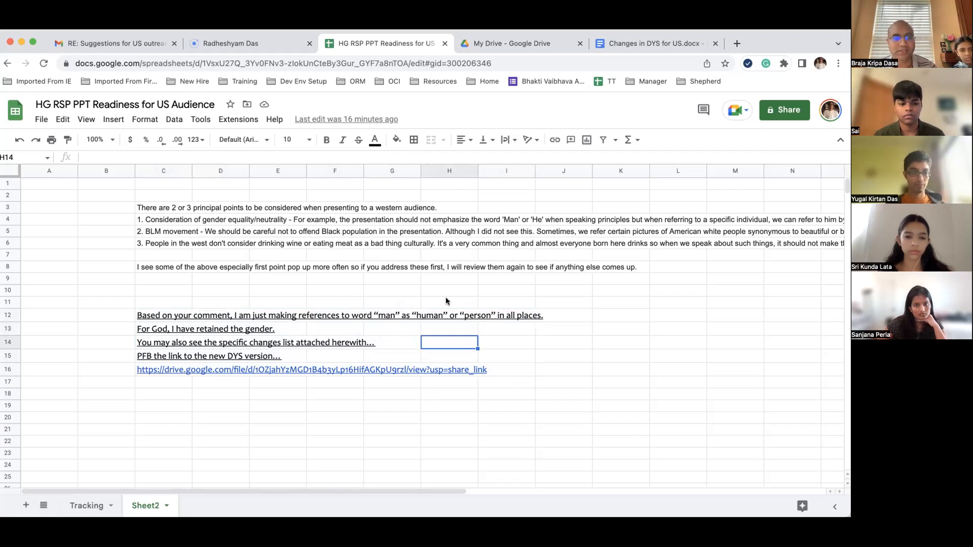
left_click(161, 335)
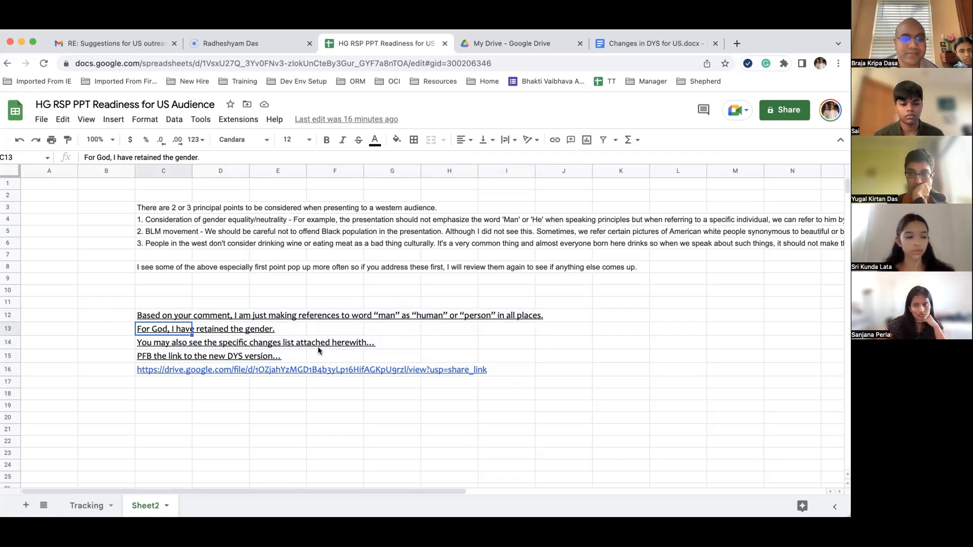
left_click_drag(166, 219, 310, 253)
left_click(213, 254)
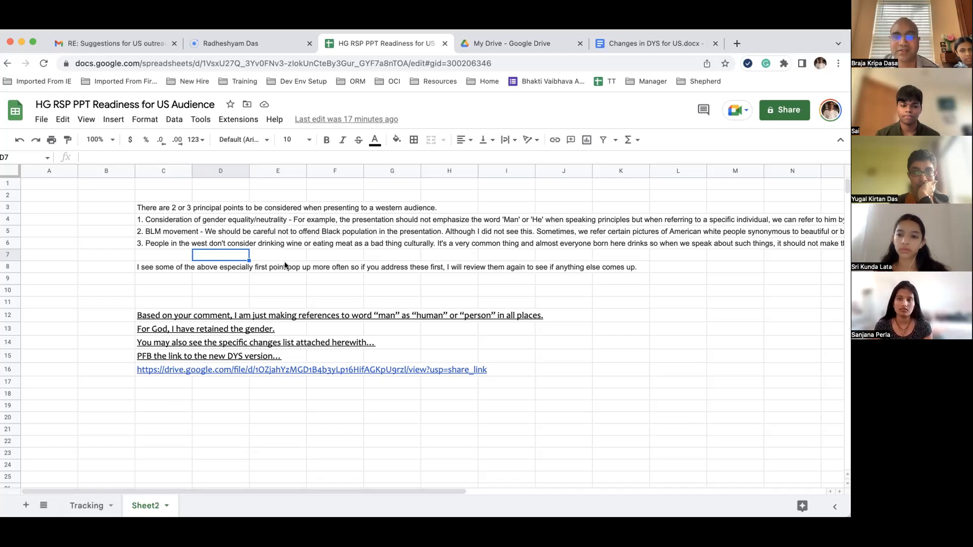
Step: Re-check the three principal points in rows 4–6, then bring up the Changes in DYS for US document
left_click_drag(169, 220, 332, 258)
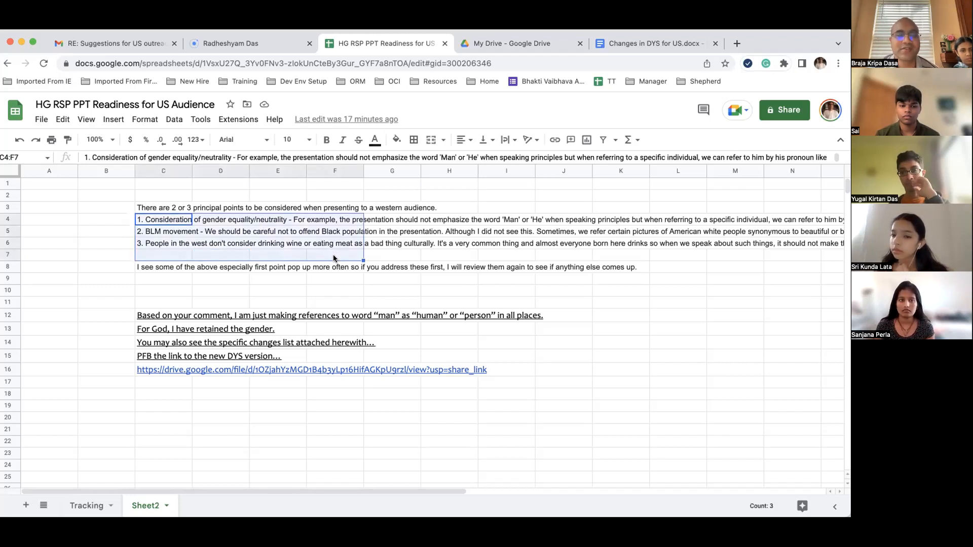
left_click(374, 417)
left_click(637, 43)
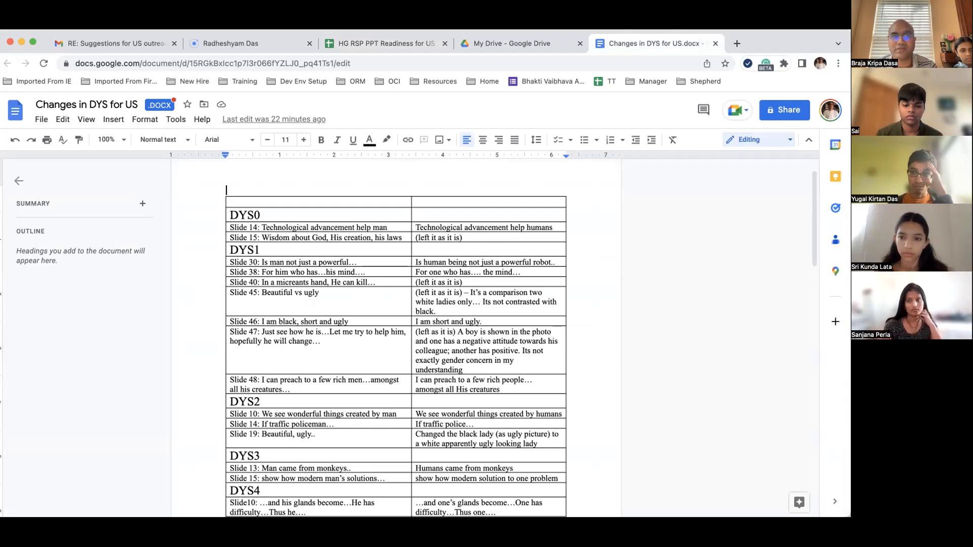
left_click(226, 43)
Step: Select the address of the radheshyamdas.com Discover Your Self page
left_click(120, 63)
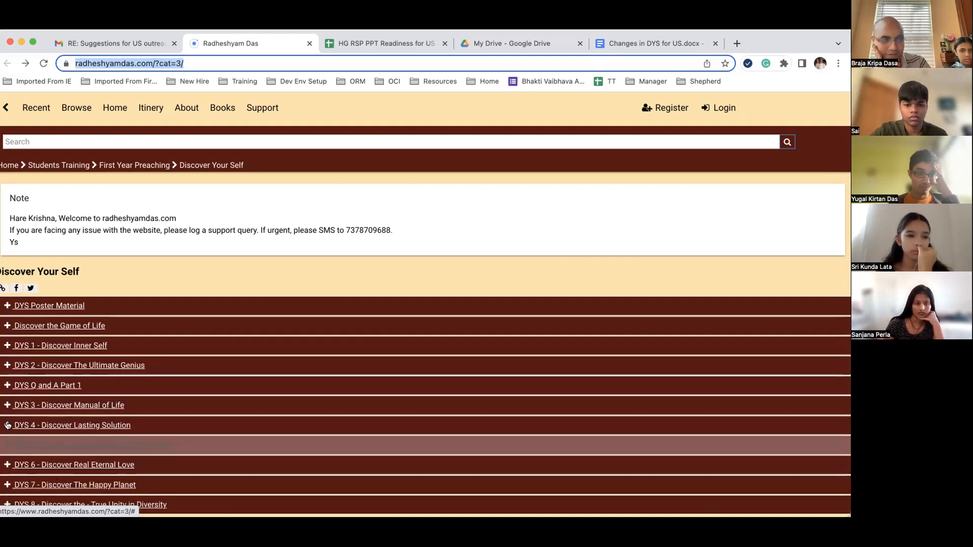
Step: Expand 'DYS 1 - Discover Inner Self' and download its Ver2.0 presentation
left_click(8, 345)
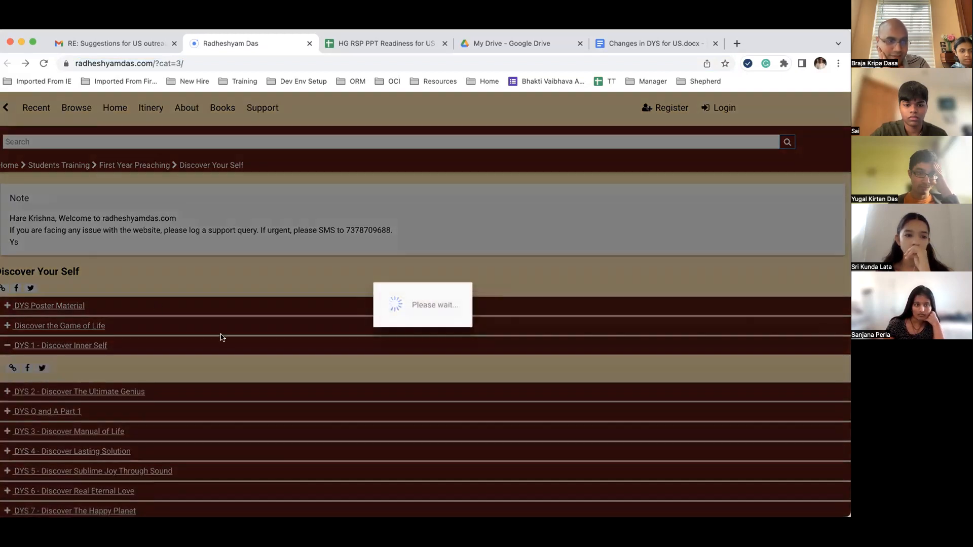
scroll(321, 372, "down", 3)
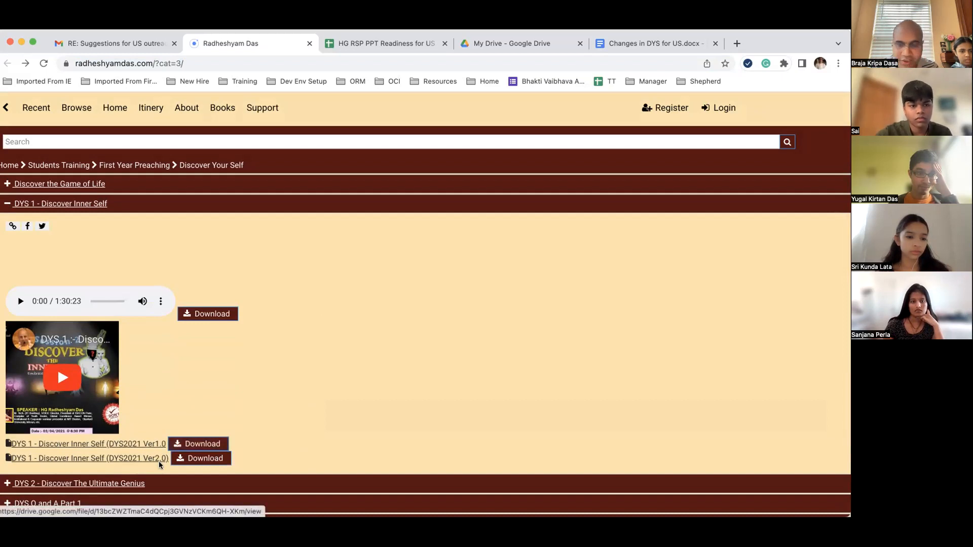
scroll(288, 431, "down", 2)
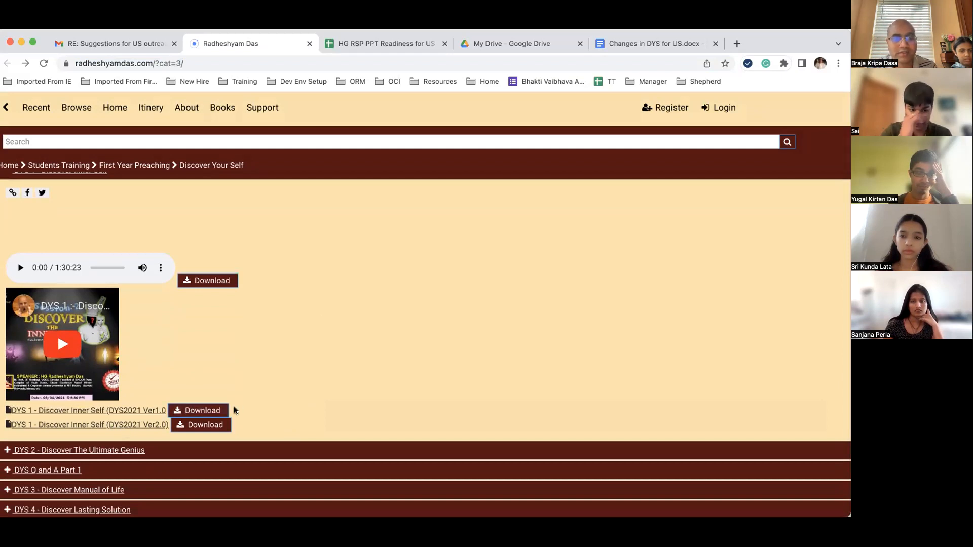
scroll(242, 377, "down", 2)
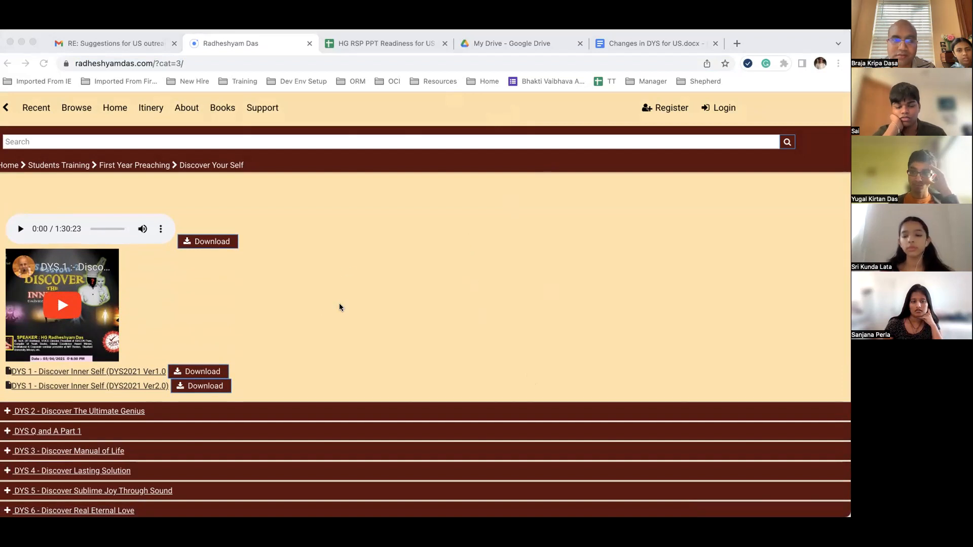
left_click(226, 310)
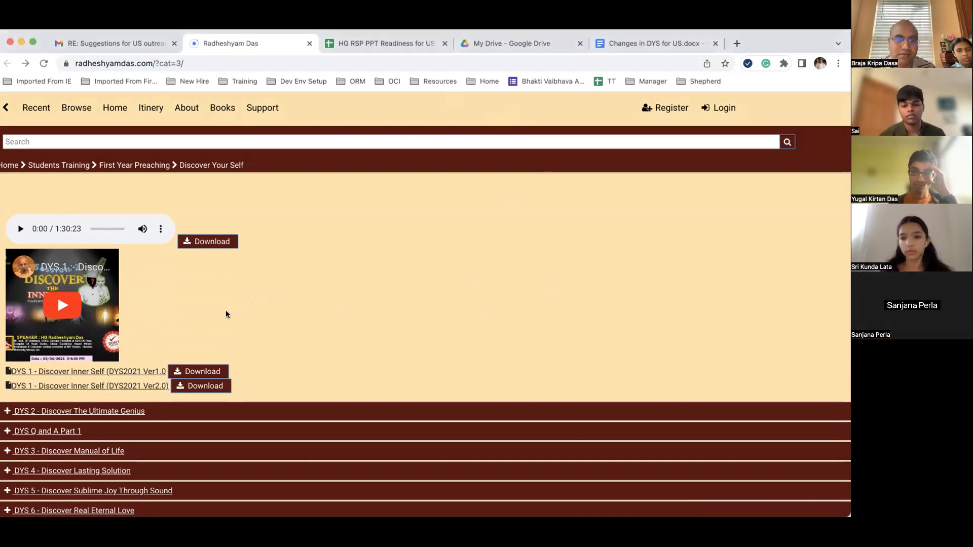
left_click(178, 387)
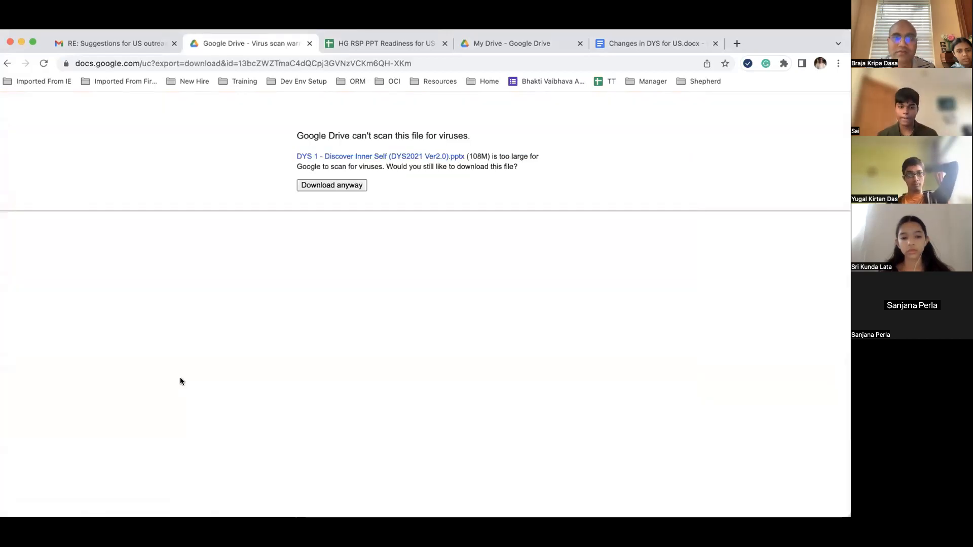
Step: Download the 108M DYS 1 Ver2.0 pptx anyway despite Google Drive's virus-scan warning
left_click(321, 185)
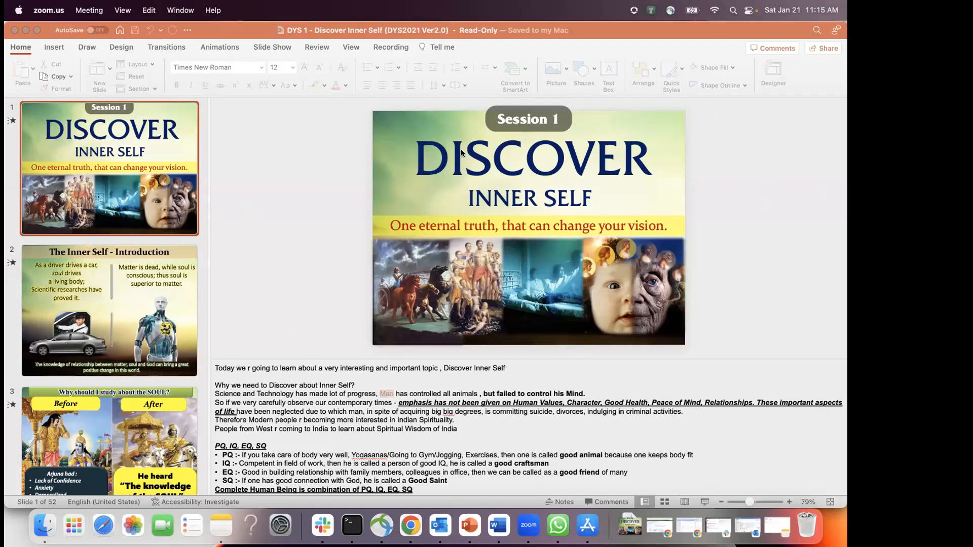
Step: Read the DYS 1 slide 1 notes, marking the 'Science and Technology' sentence, then bring Word forward
left_click(298, 198)
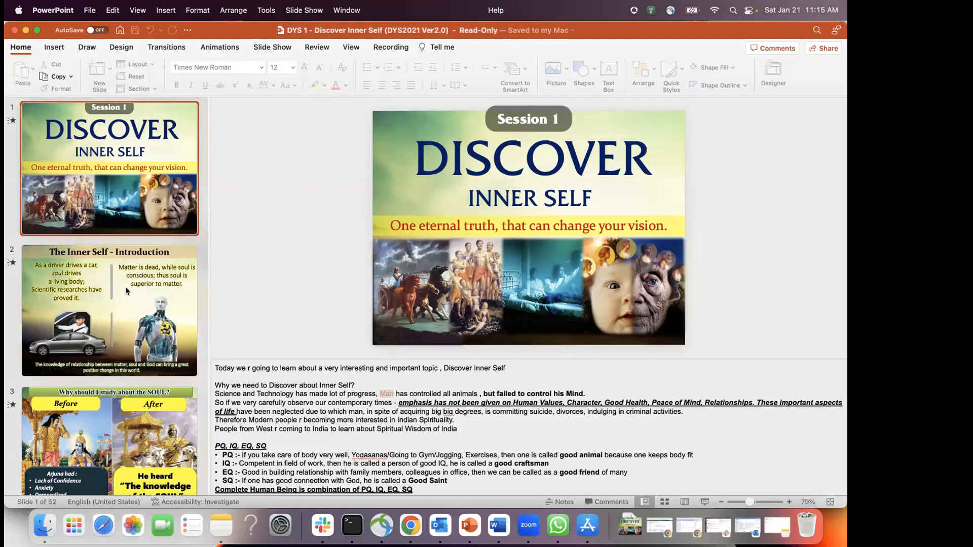
scroll(124, 353, "down", 1)
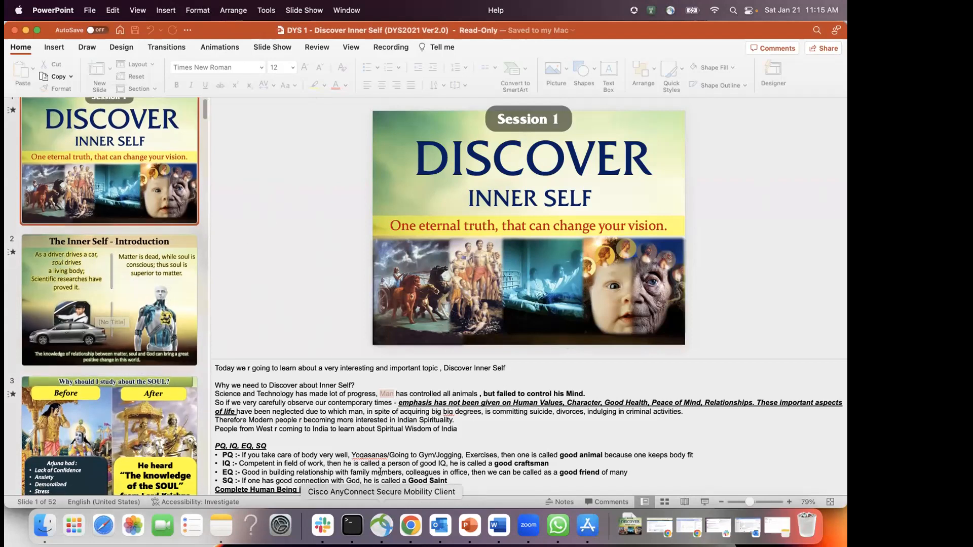
left_click(356, 412)
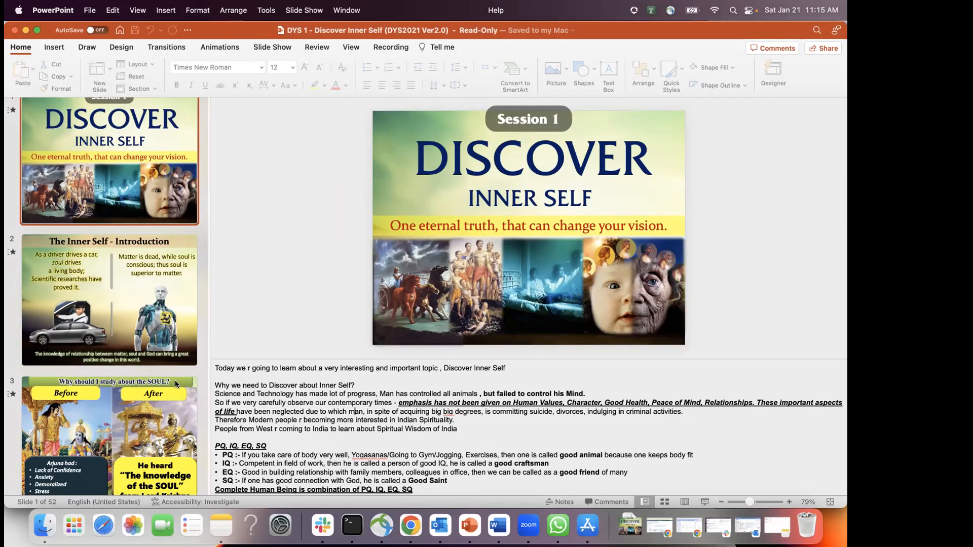
left_click_drag(214, 393, 377, 394)
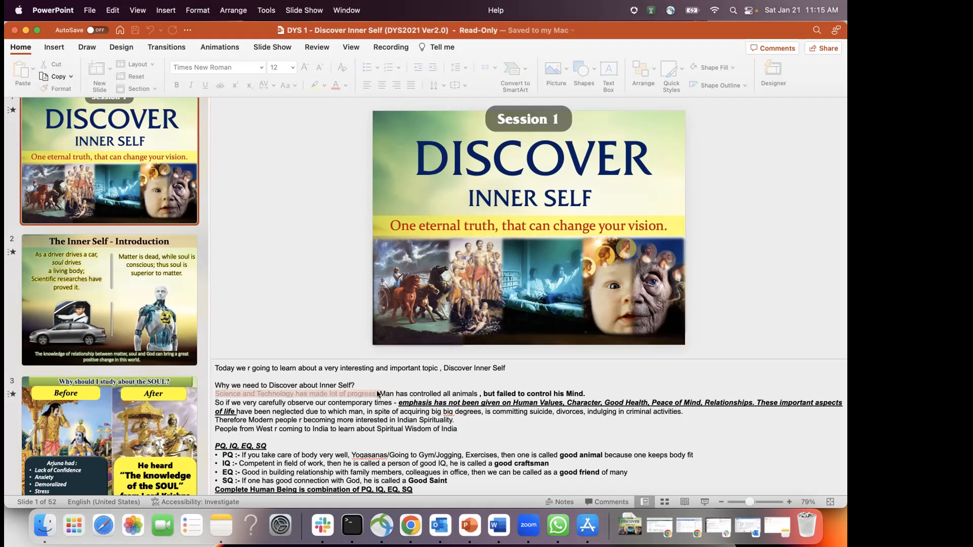
left_click(499, 526)
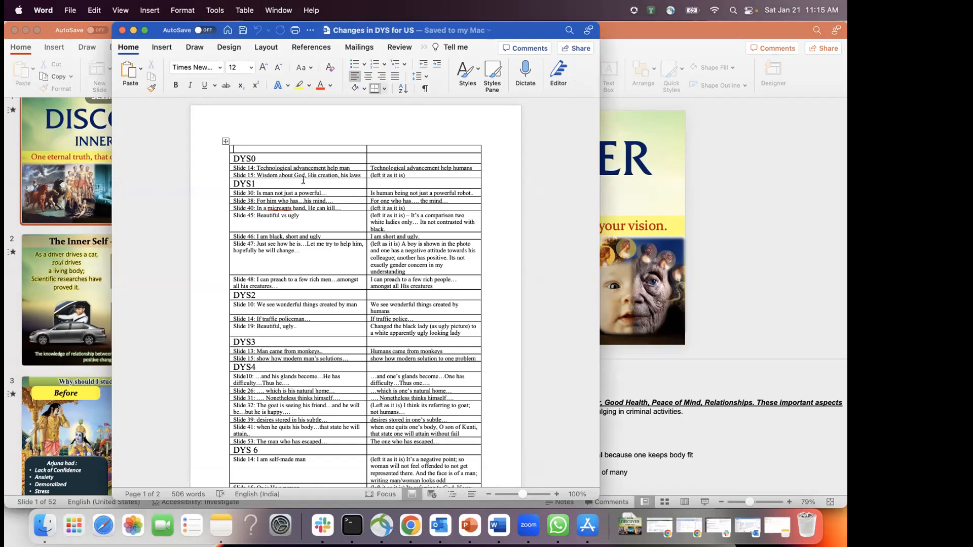
Step: Zoom the Word change table to 120%, then return to the DYS 1 deck
left_click(557, 494)
left_click(556, 494)
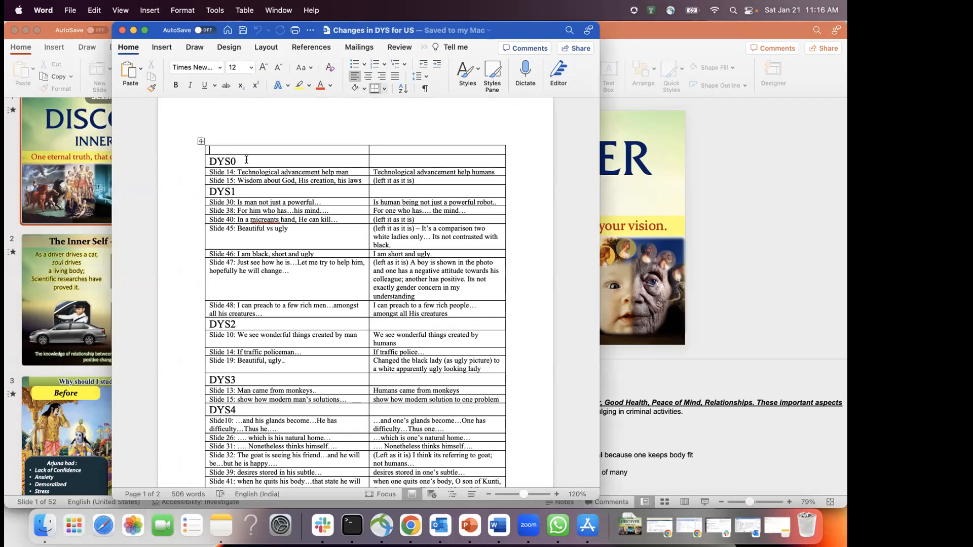
left_click(800, 194)
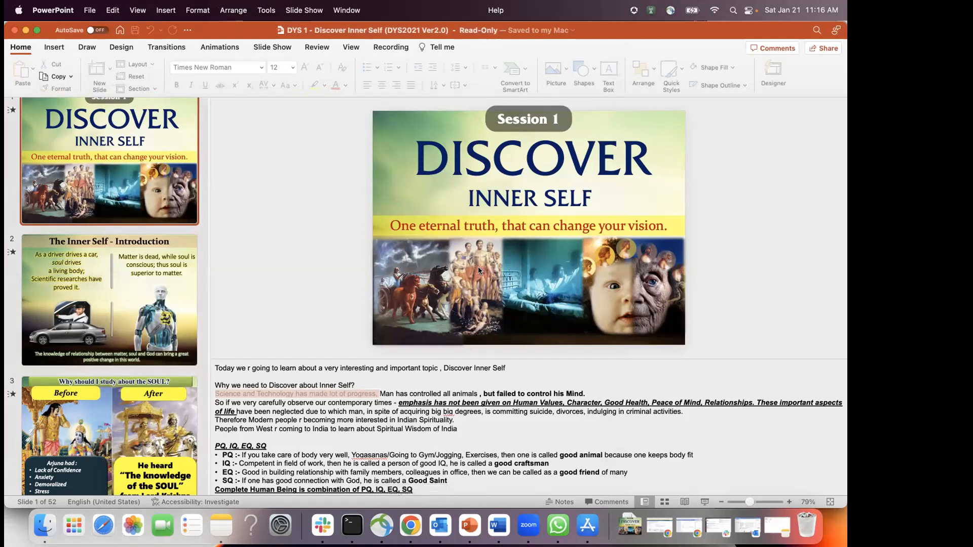
Step: Deselect the slide notes text and switch between the DYS 1 deck and the Word change list
left_click(333, 429)
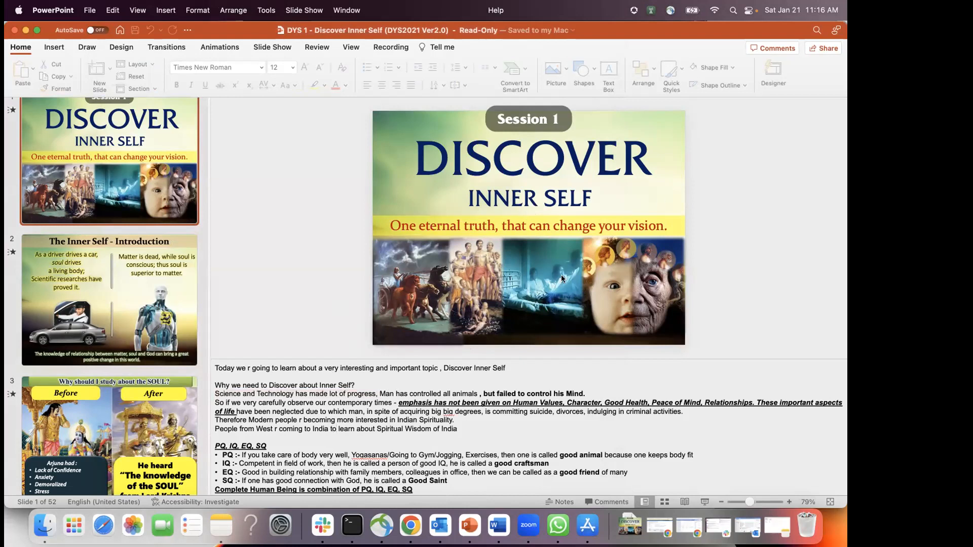
left_click(490, 436)
key("super+Tab")
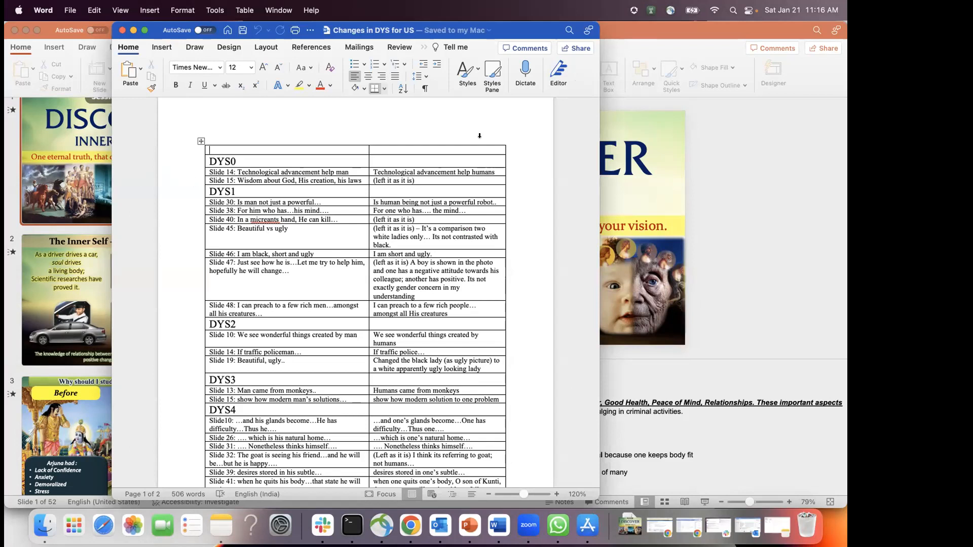
left_click(818, 243)
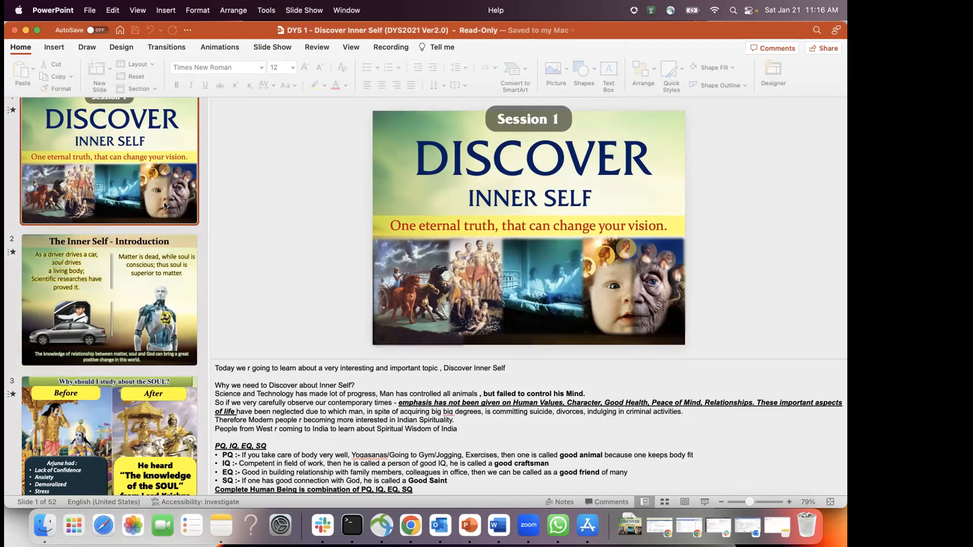
key("super+Tab")
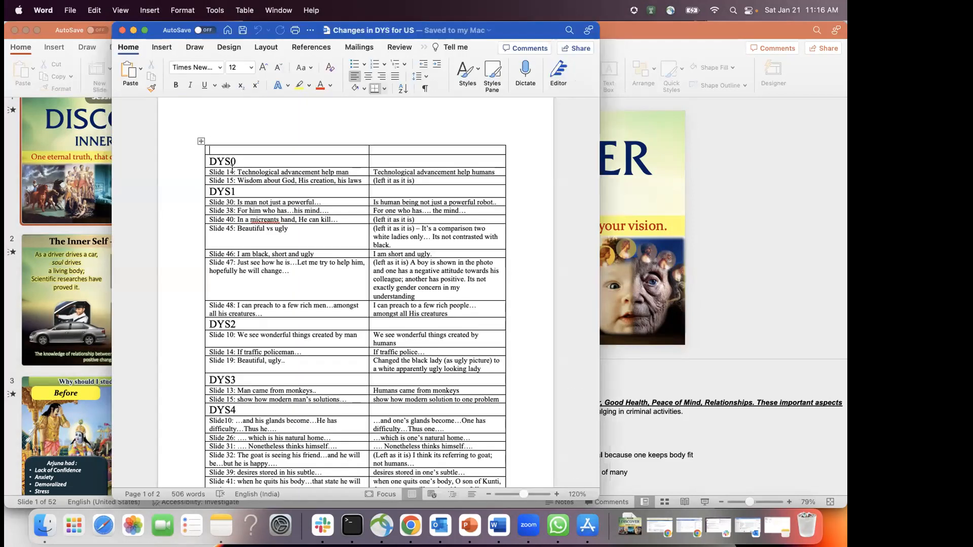
Step: Select the Slide 14 original wording, then bring Chrome forward and go to My Drive
left_click_drag(236, 172, 351, 173)
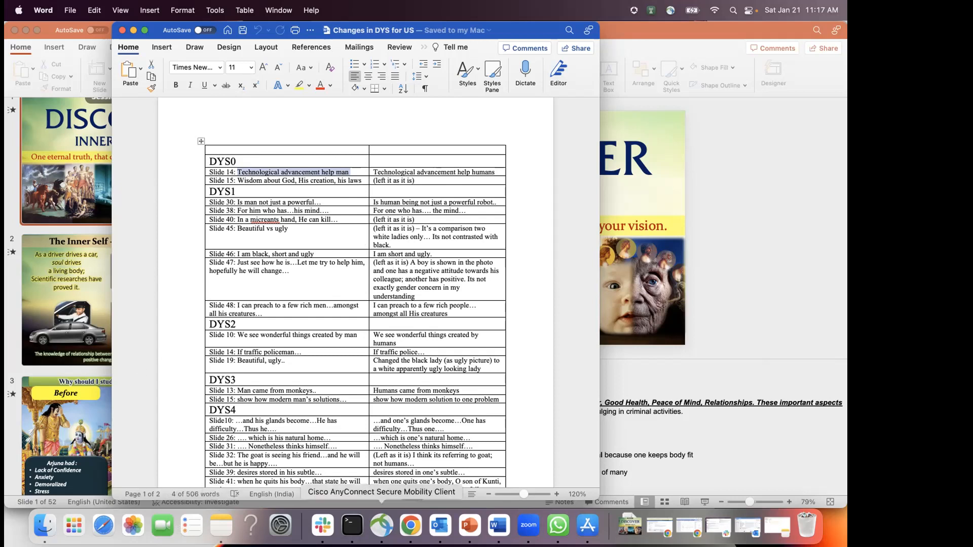
left_click(411, 527)
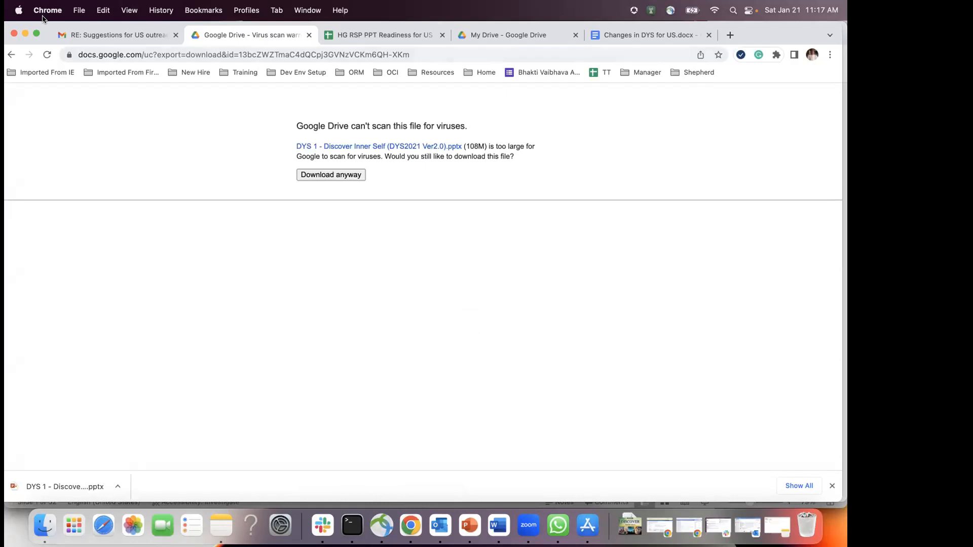
left_click_drag(752, 29, 752, 85)
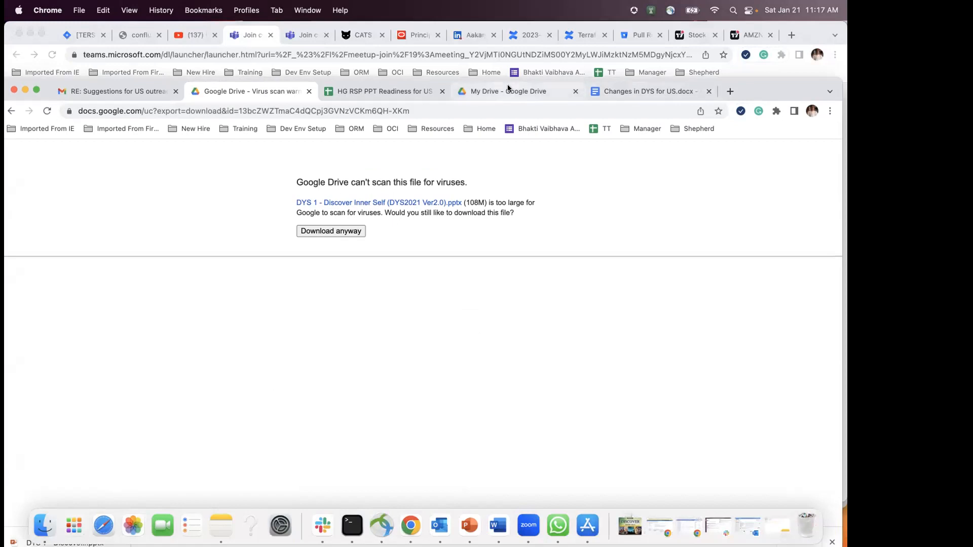
left_click(509, 89)
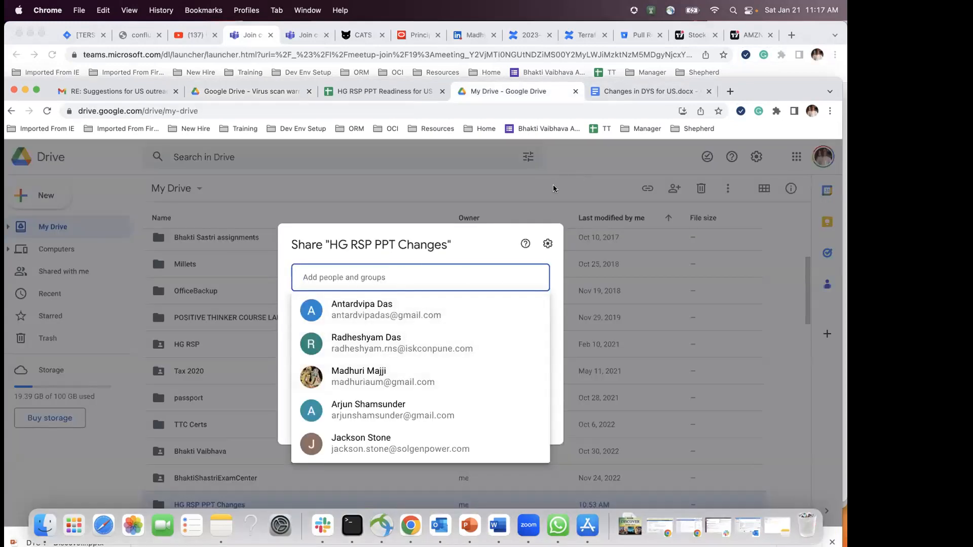
Step: Close the HG RSP PPT Changes folder's sharing dialog without adding anyone
left_click(496, 243)
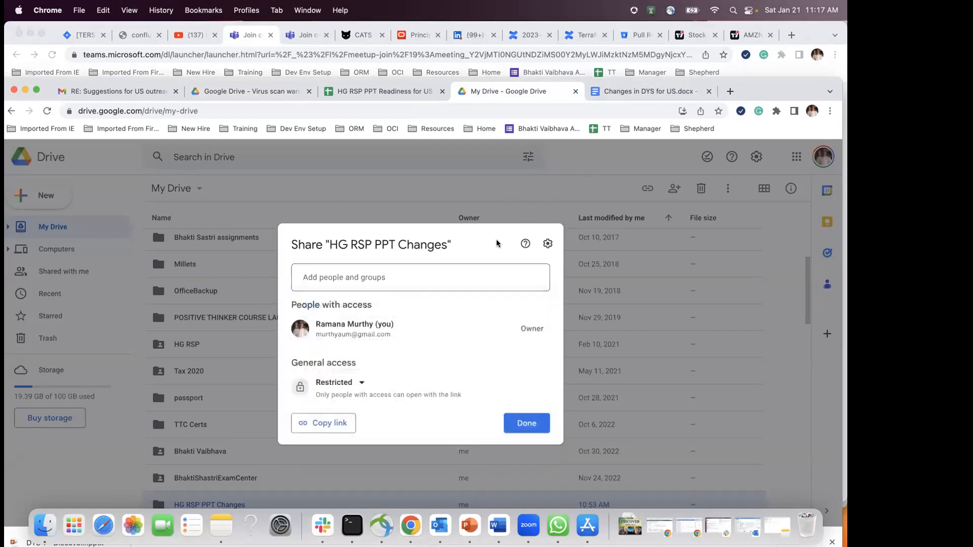
left_click(588, 94)
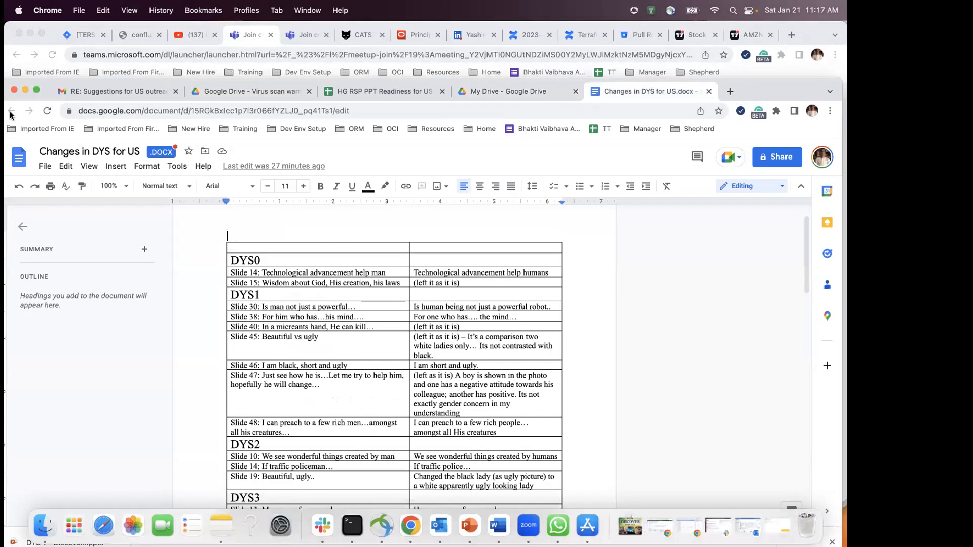
left_click(501, 91)
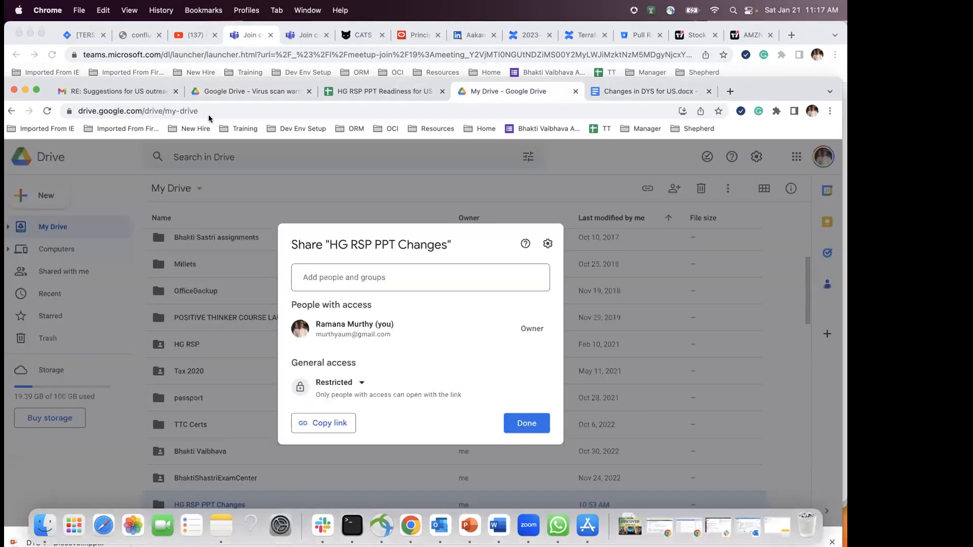
left_click(517, 426)
scroll(404, 399, "down", 5)
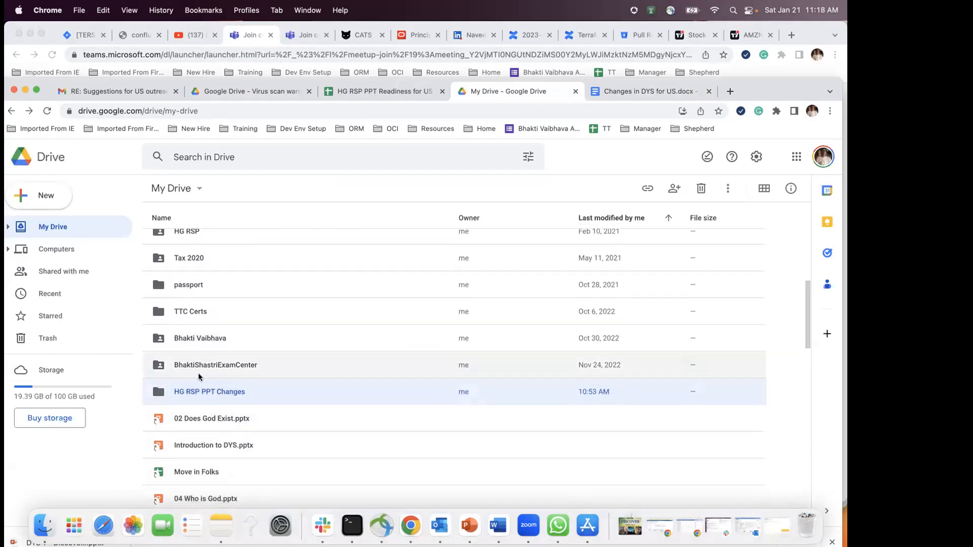
Step: Open the HG RSP PPT Changes folder, then return to the HG RSP PPT Readiness spreadsheet
double_click(204, 335)
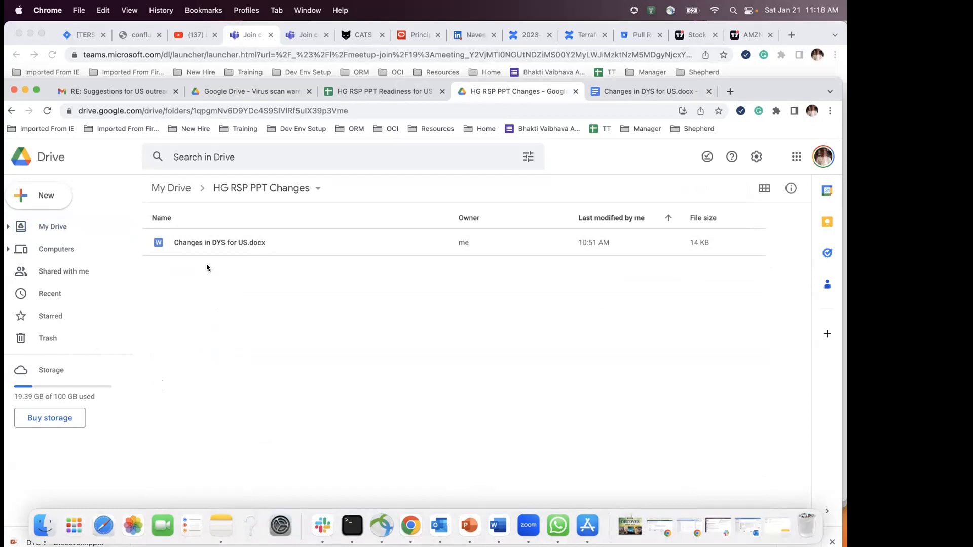
left_click(369, 92)
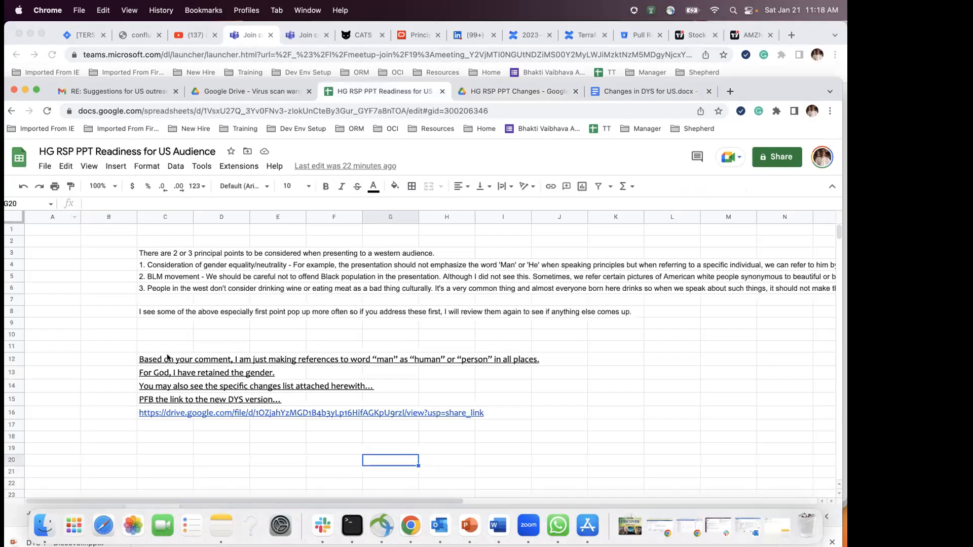
Step: Display the Tracking sheet's DYS 1–8 table, then bring the Teams browser window forward
scroll(137, 389, "down", 3)
scroll(137, 389, "up", 3)
left_click_drag(766, 95, 765, 77)
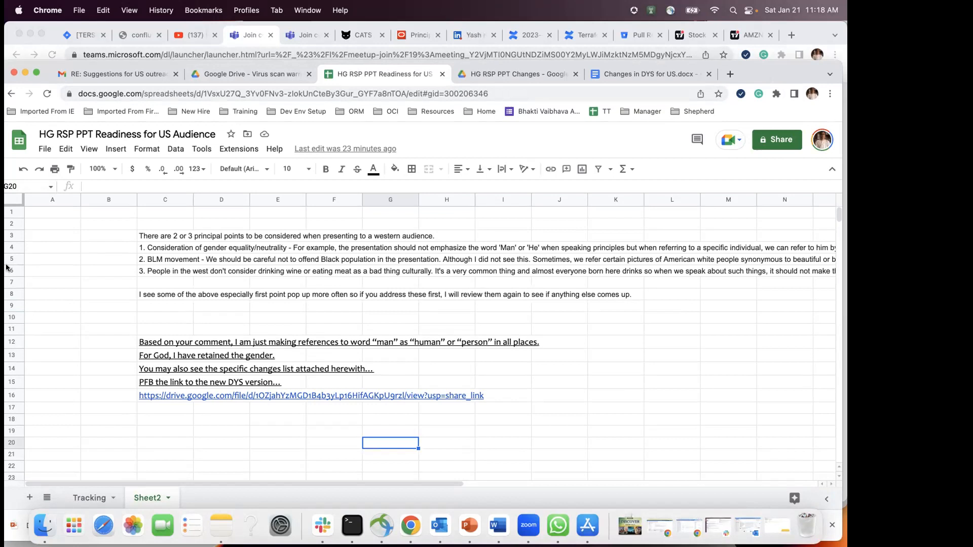
left_click(215, 281)
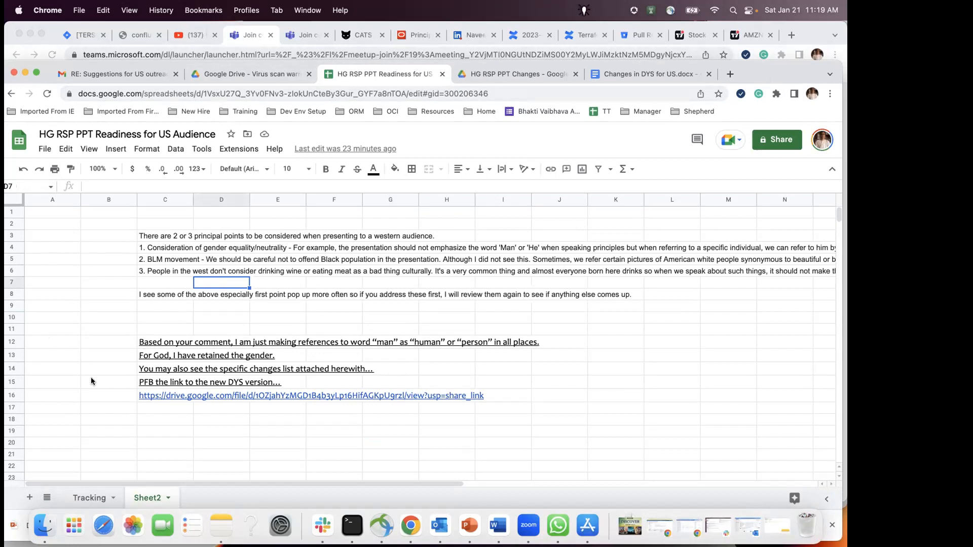
left_click(86, 502)
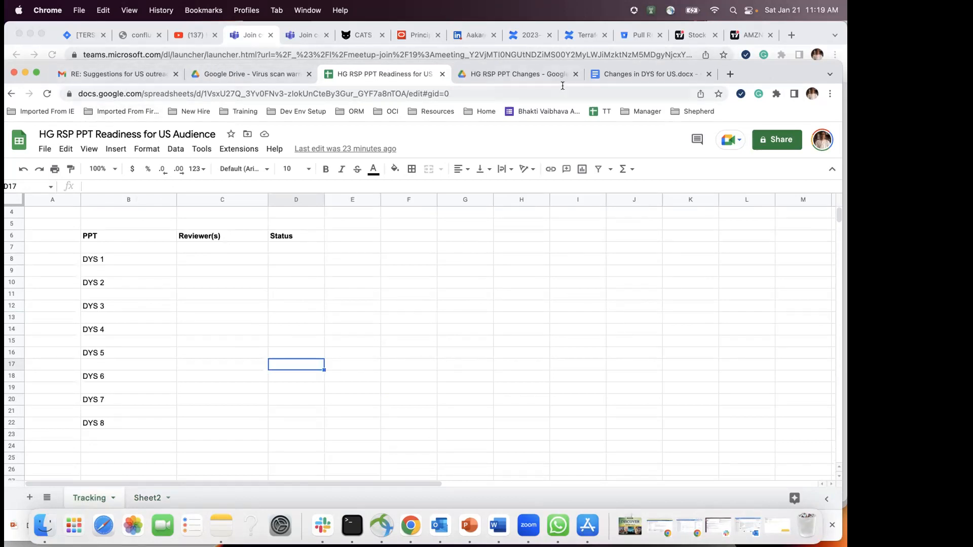
left_click(805, 35)
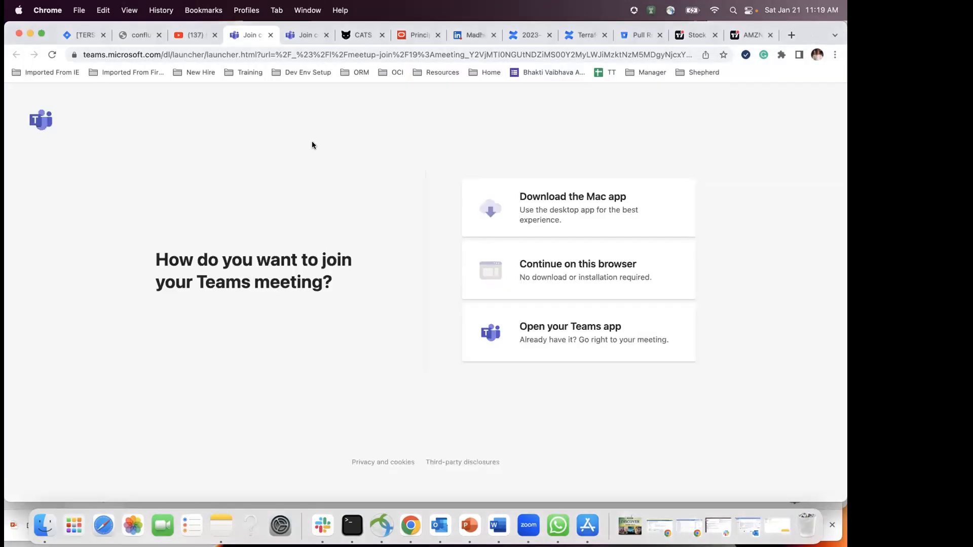
Step: Split Jira into its own window and return the Drive tab to the Discover Your Self page
left_click_drag(54, 37, 53, 61)
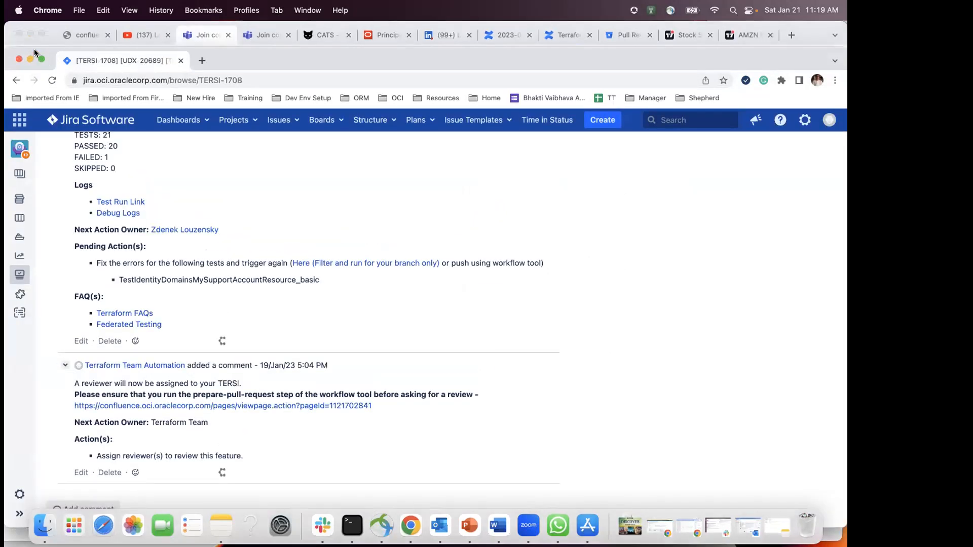
left_click_drag(561, 59, 570, 33)
key("super+grave")
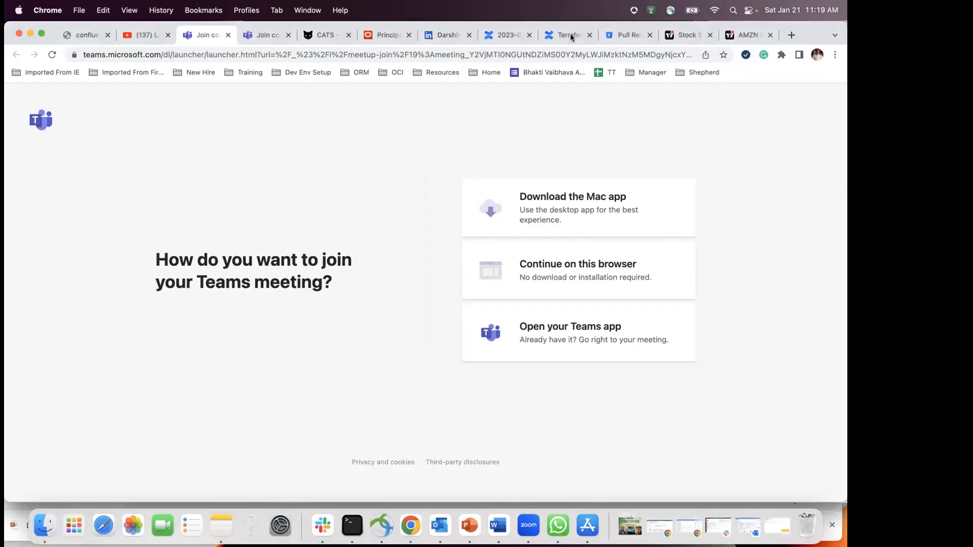
key("super+grave")
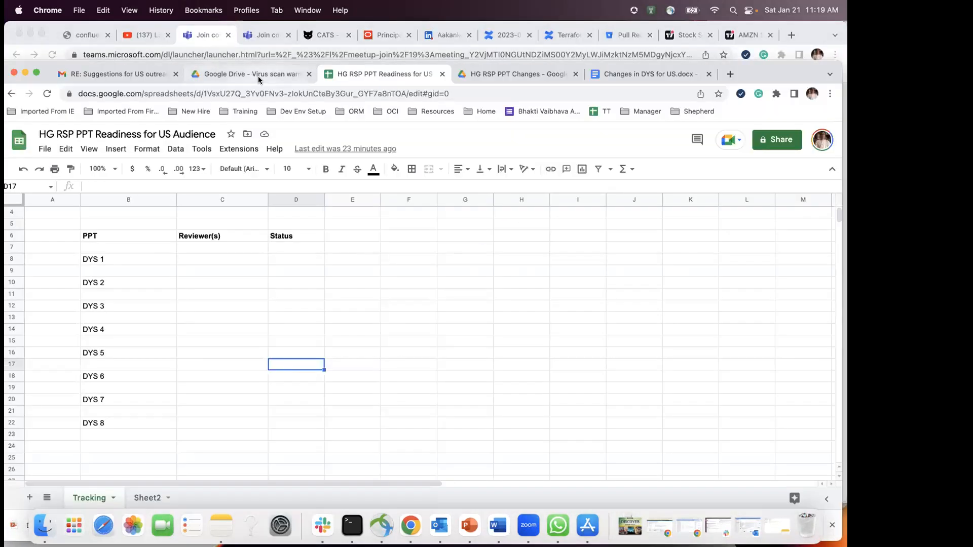
left_click(259, 75)
left_click_drag(767, 71, 767, 54)
left_click(11, 78)
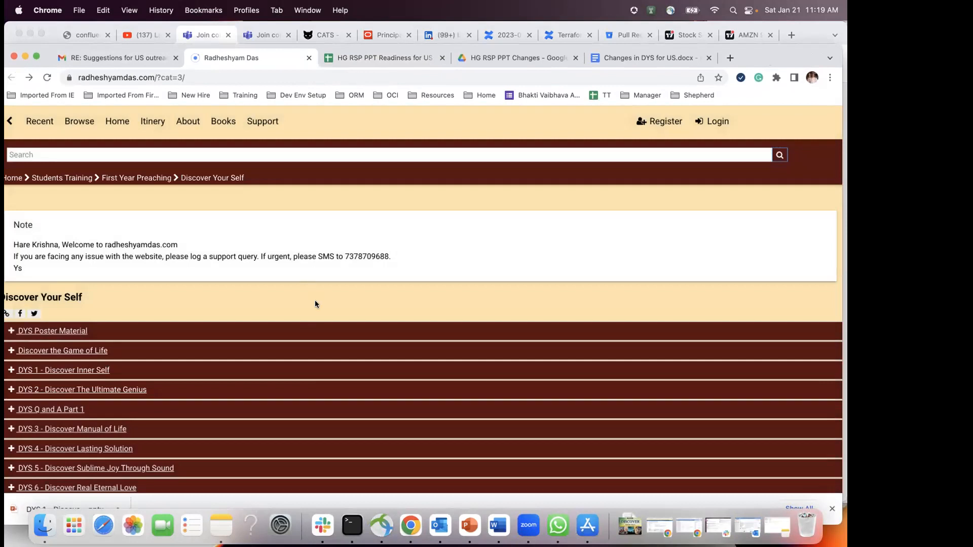
Step: Browse the Discover Your Self session list, then return to the HG RSP PPT Readiness spreadsheet
scroll(316, 303, "down", 2)
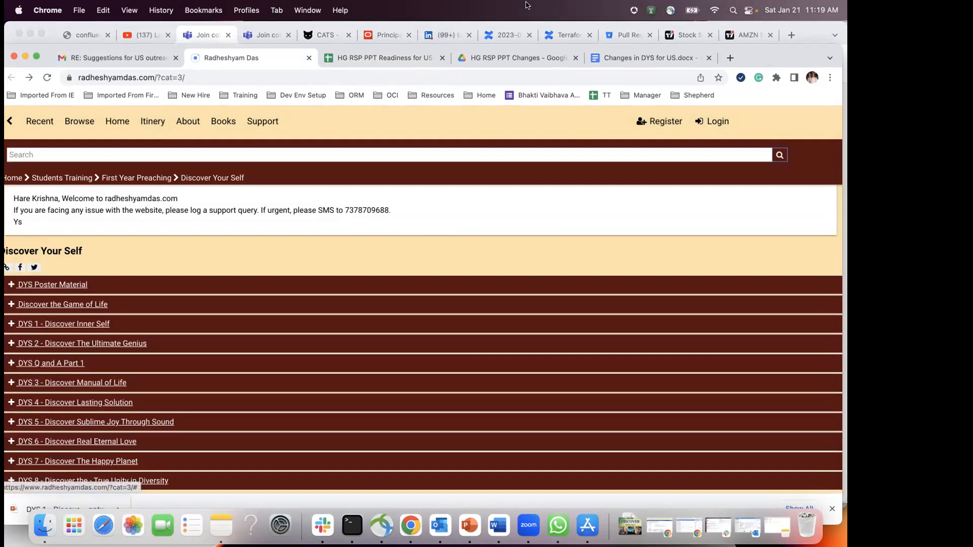
left_click_drag(784, 56, 788, 38)
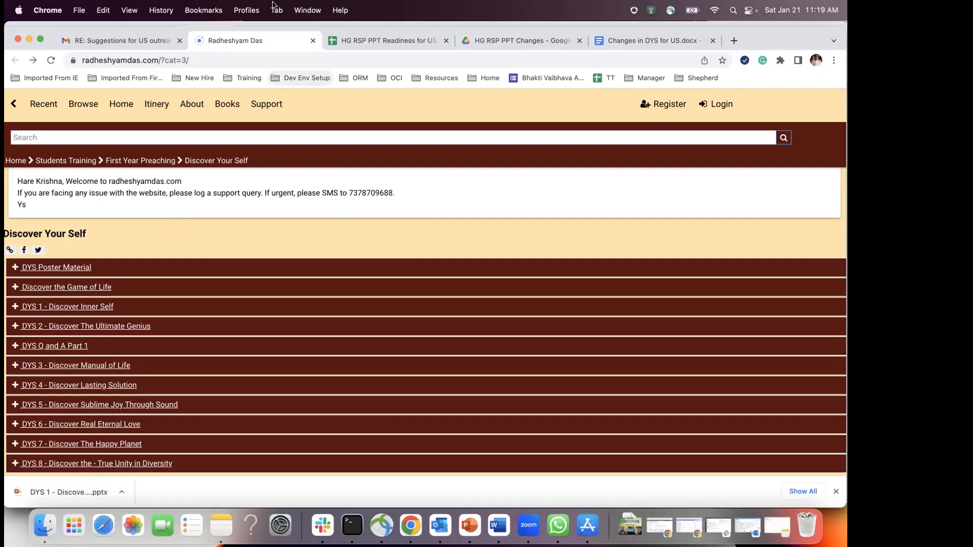
left_click_drag(769, 40, 767, 47)
left_click(367, 48)
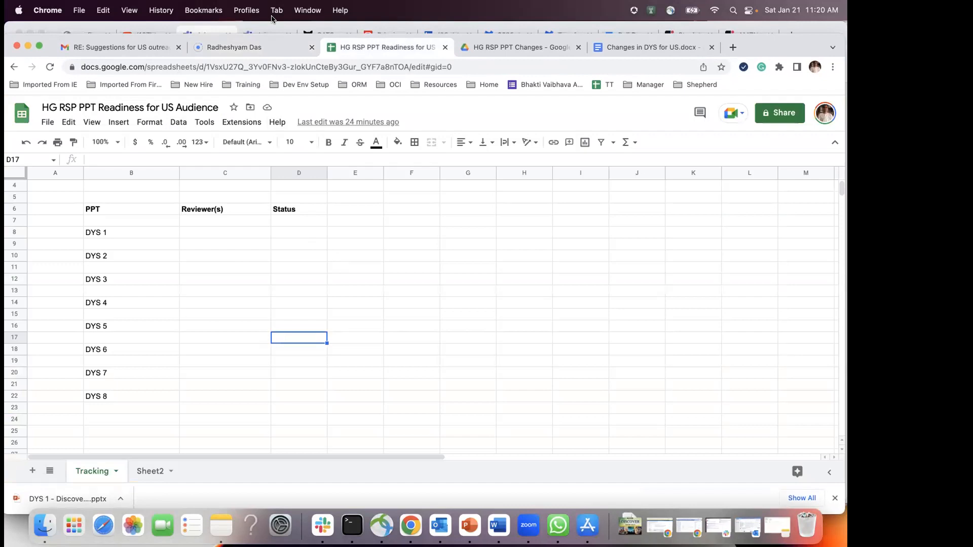
left_click(201, 236)
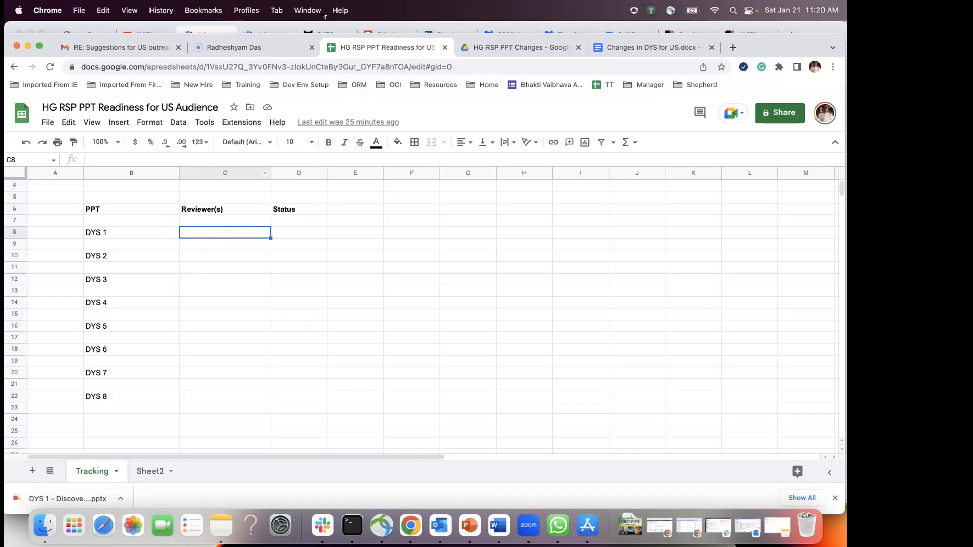
left_click(196, 307)
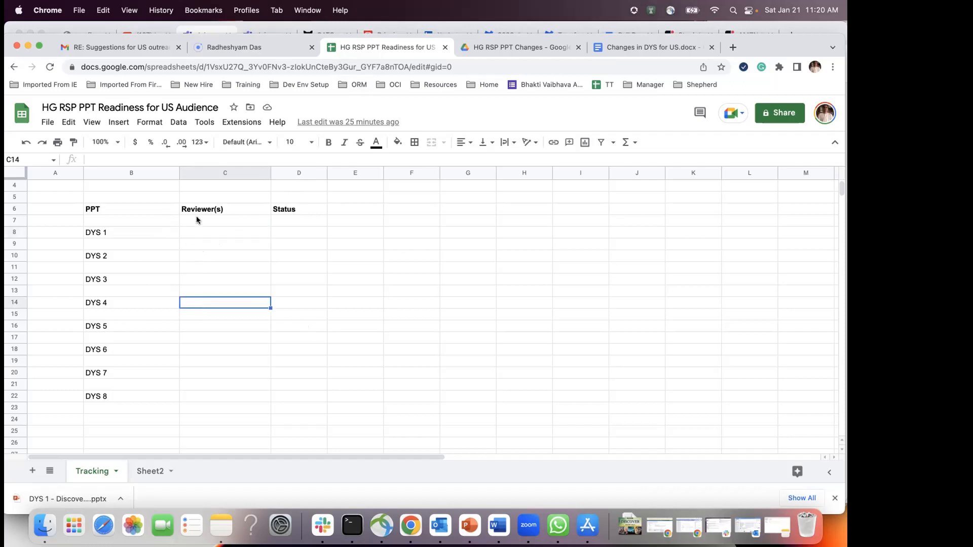
left_click(194, 230)
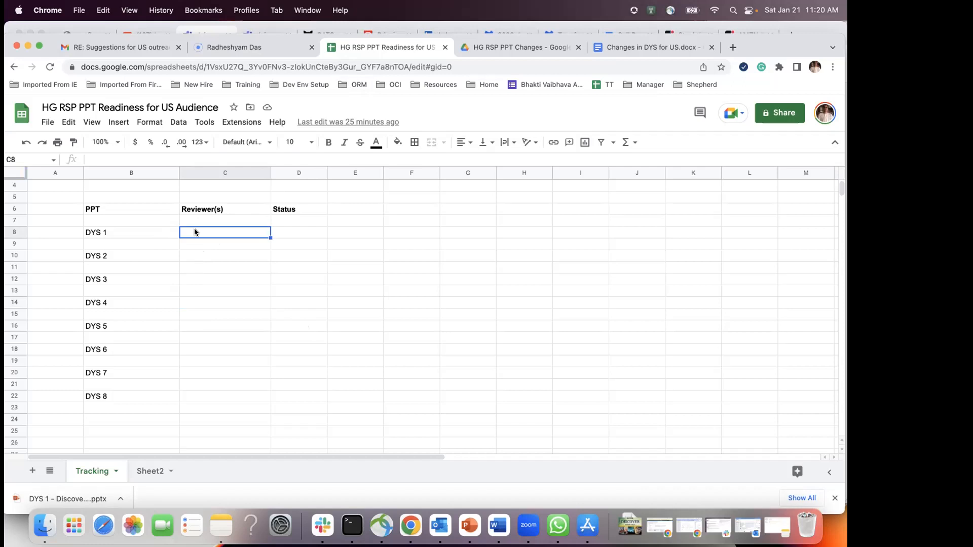
Step: Enter reviewer names for DYS 1 and DYS 2 in the Reviewer(s) column
type("San")
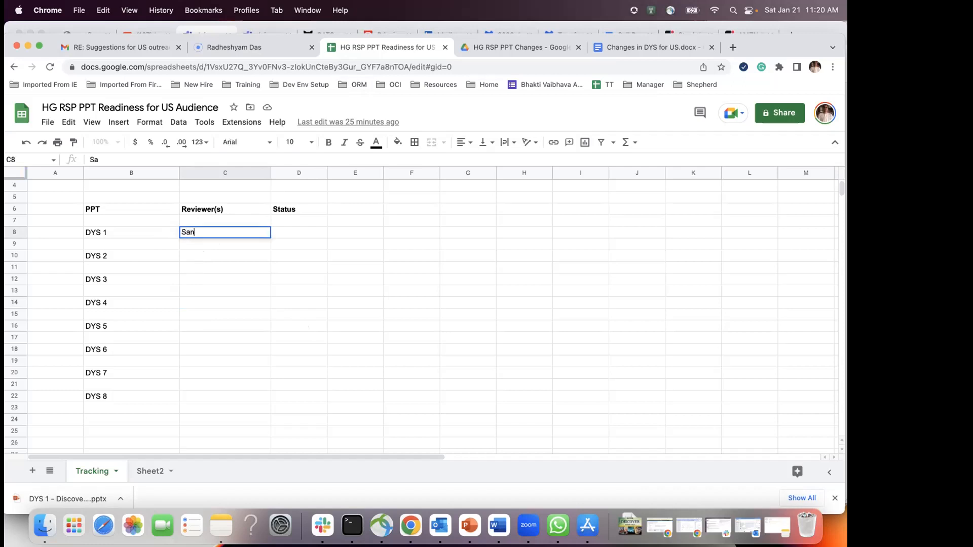
type("jana")
left_click(192, 253)
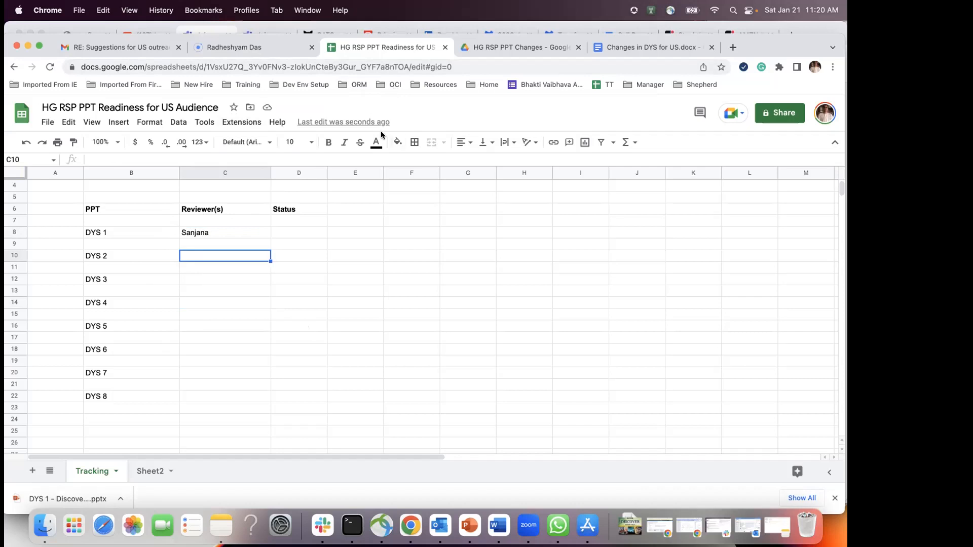
left_click(299, 292)
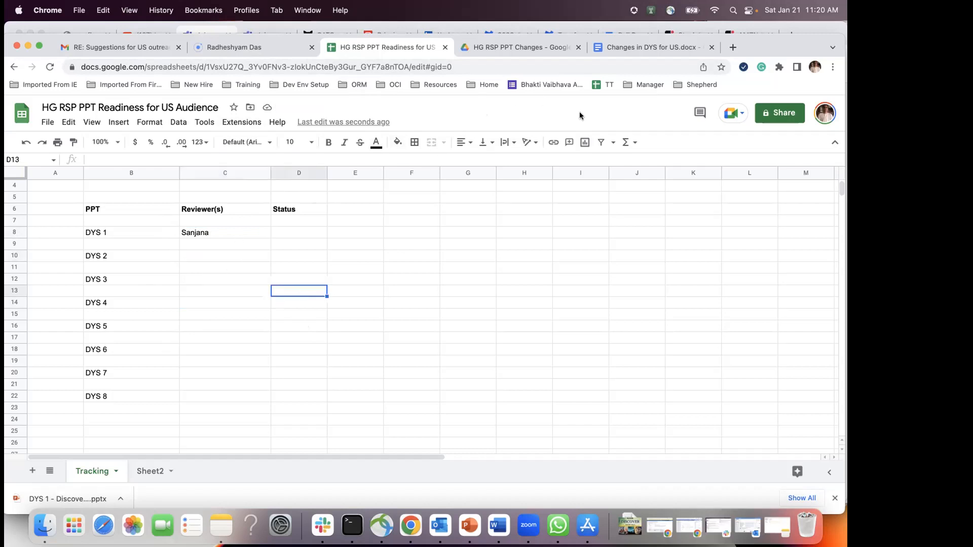
left_click(188, 252)
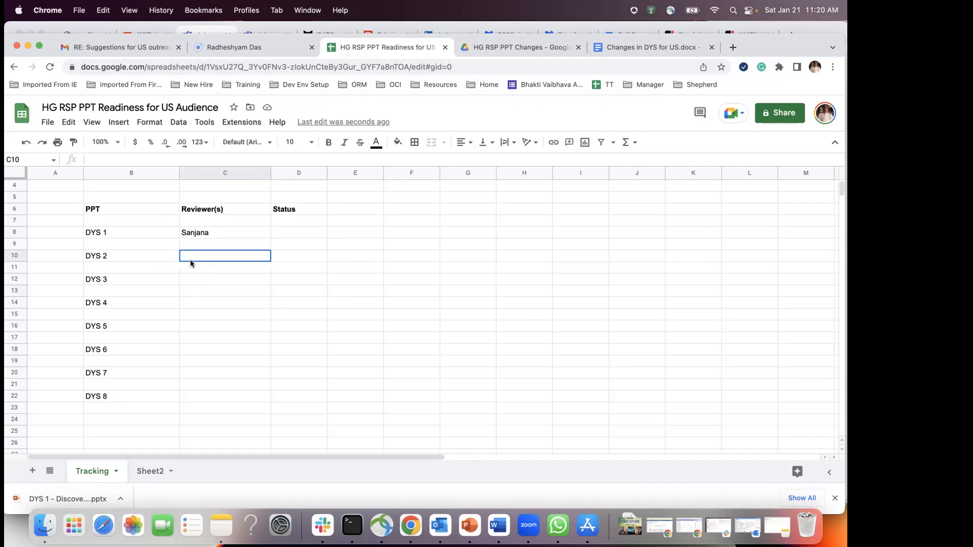
type("Sri Ku")
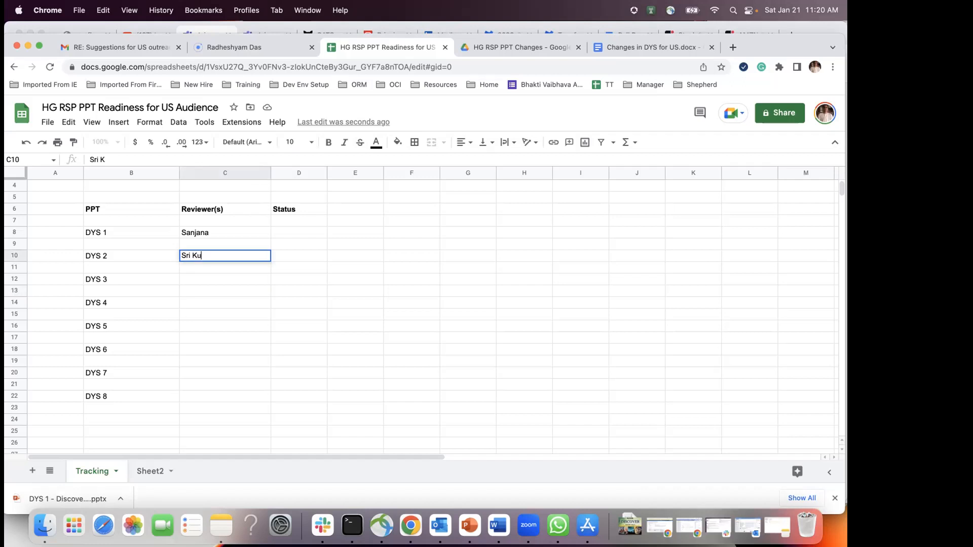
type("ndalata")
left_click(189, 276)
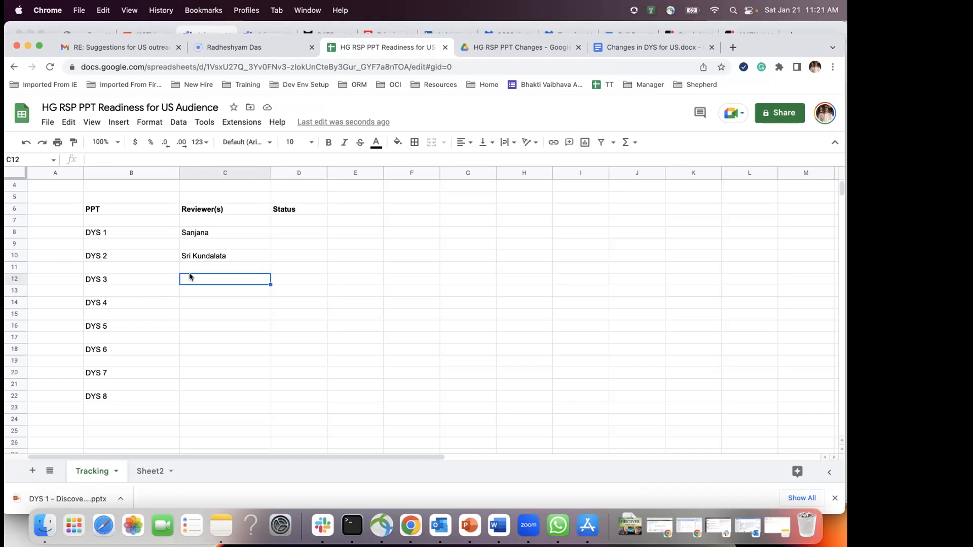
Step: Enter reviewer names for DYS 3, DYS 4 and DYS 5, correcting a mistyped DYS 4 name
type("Man")
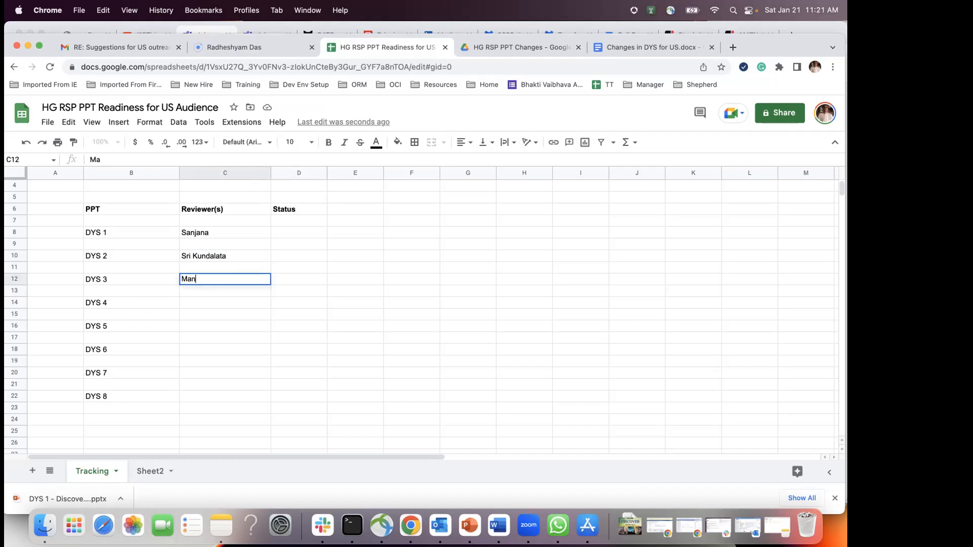
type("ya")
left_click(190, 302)
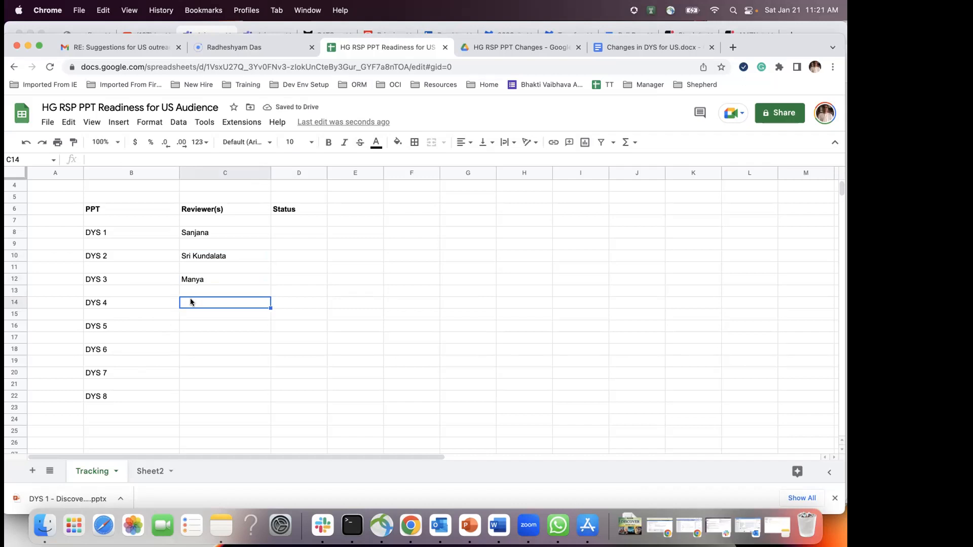
type("Riya")
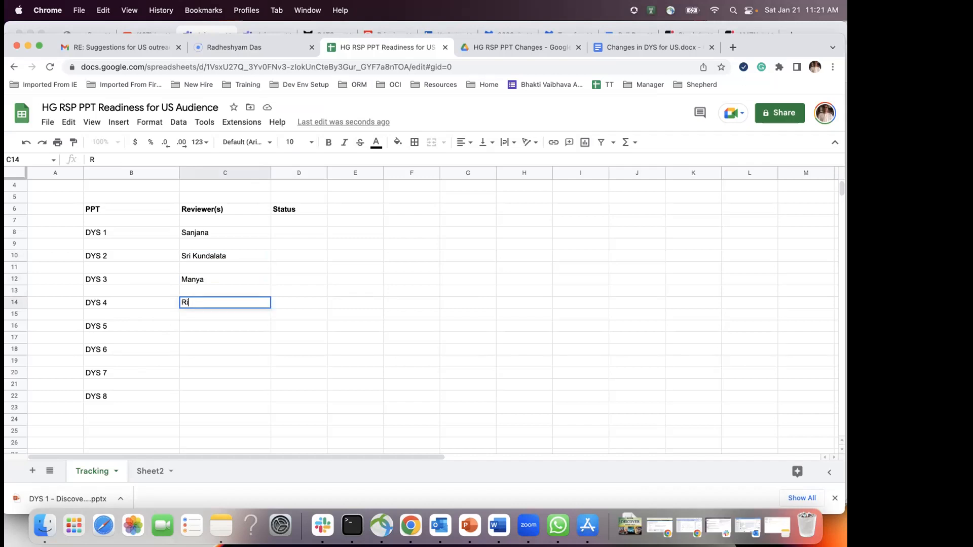
key("BackSpace")
key("BackSpace")
key("BackSpace")
key("BackSpace")
type("Tanvi")
left_click(197, 329)
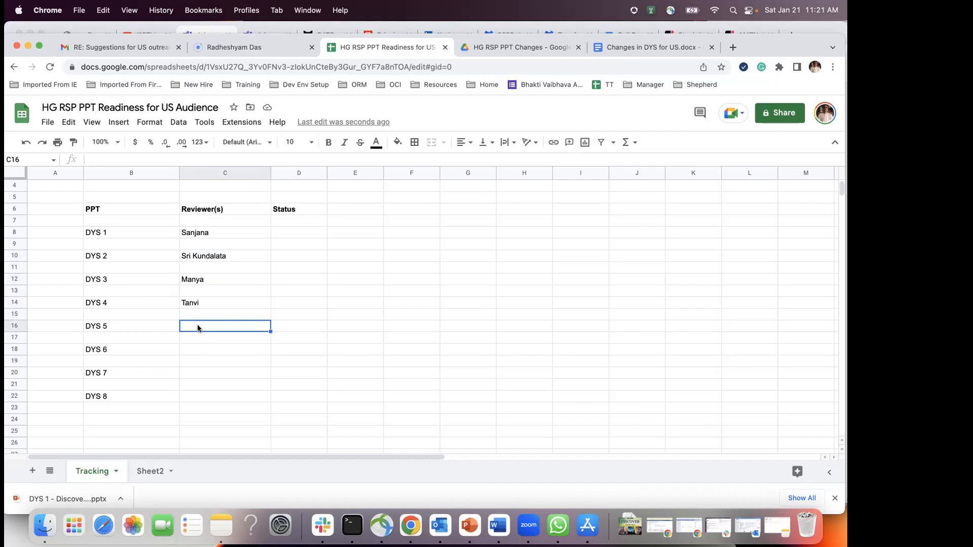
type("Bhavik")
left_click(194, 341)
left_click(196, 351)
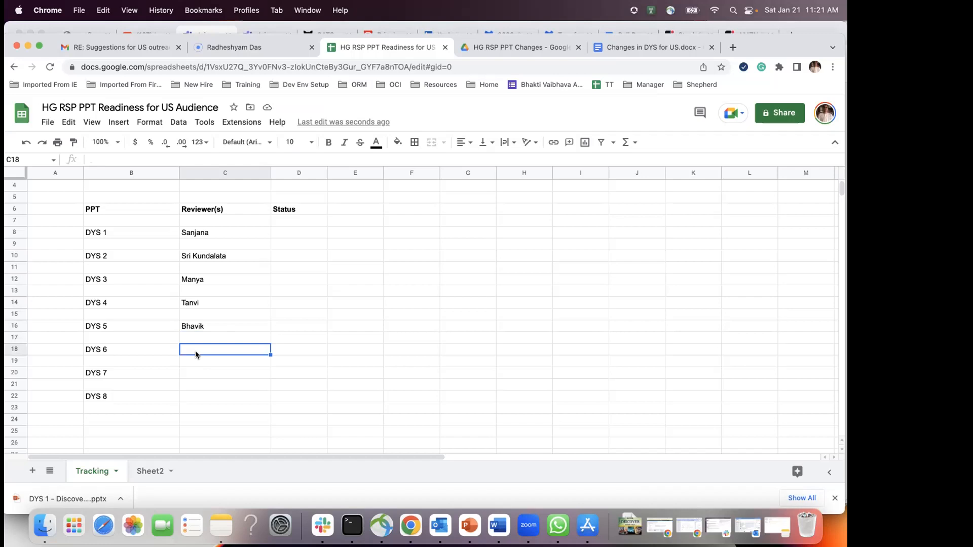
Step: Enter reviewer names in C18, C20 and C22 for DYS 6, DYS 7 and DYS 8
type("Sai")
left_click(200, 373)
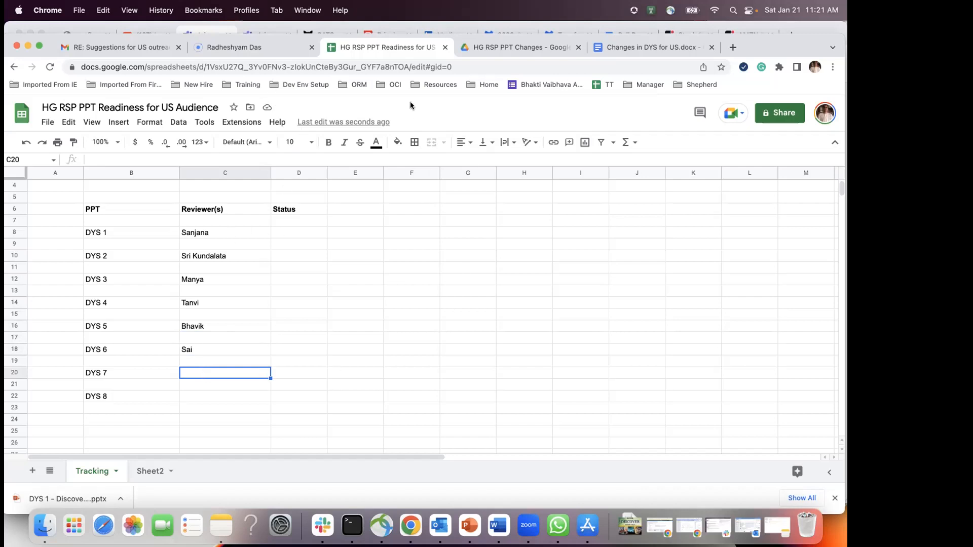
type("Hari")
left_click(196, 396)
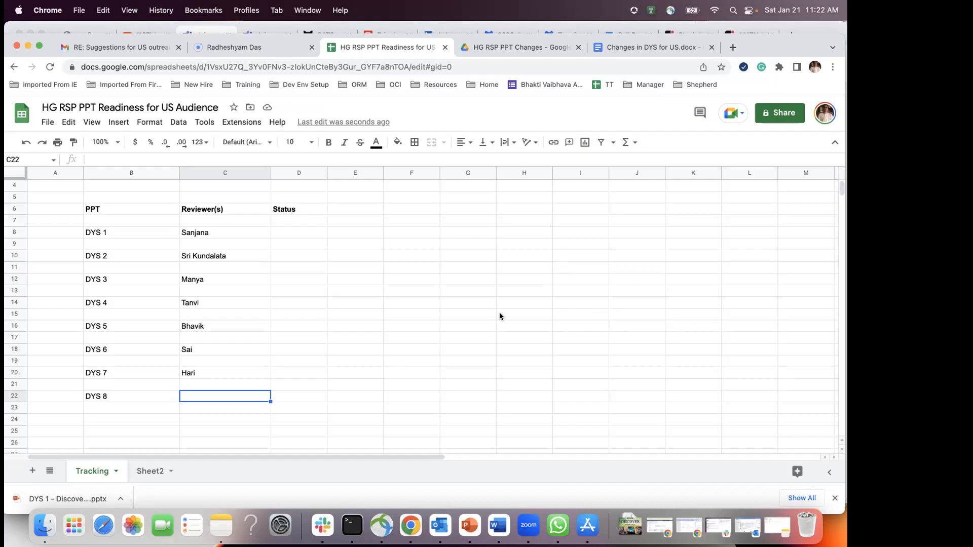
type("Sunidhi")
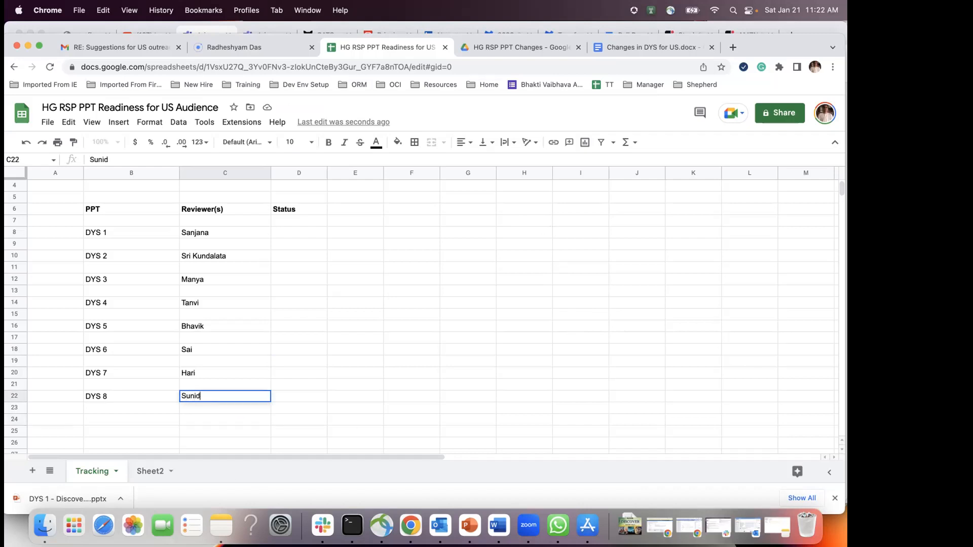
left_click(206, 417)
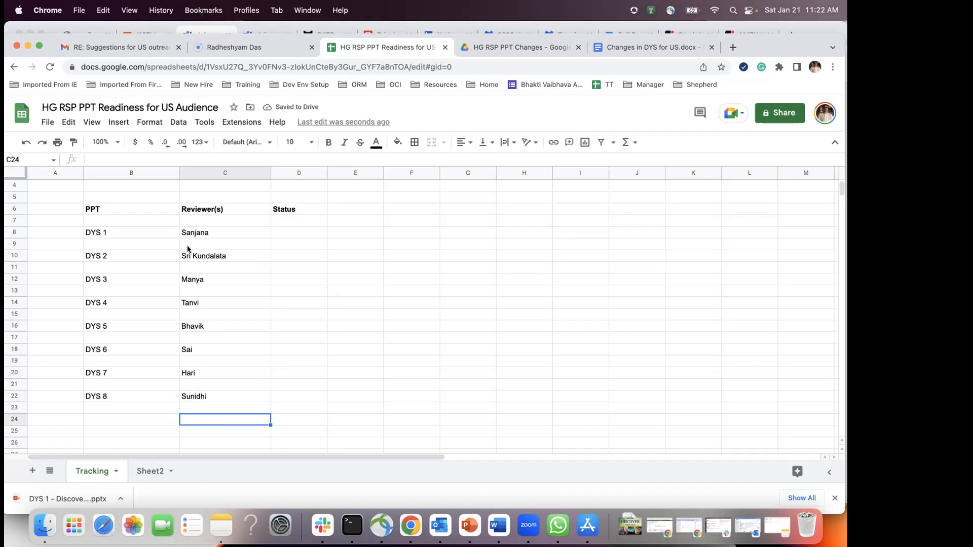
left_click(206, 242)
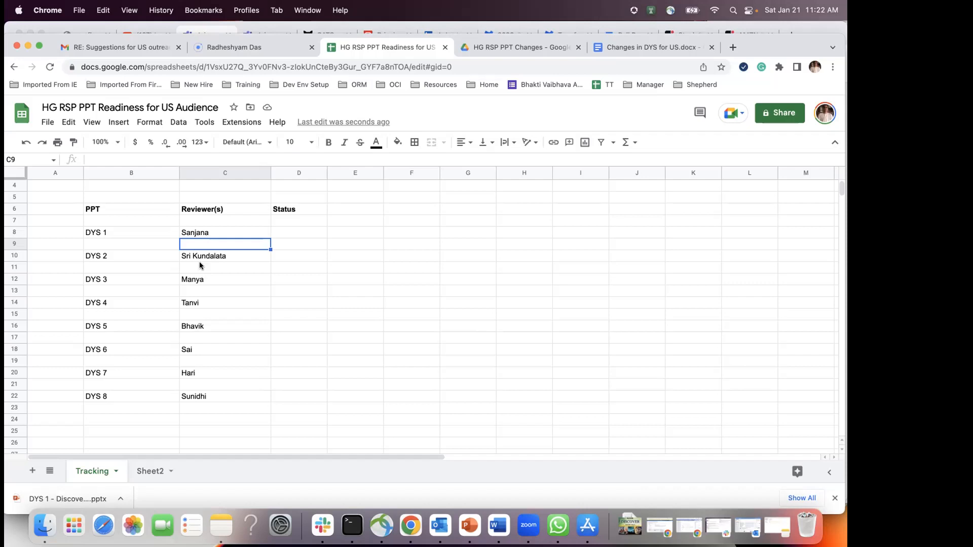
Step: Move the DYS 8 reviewer name from C22 to C11 as DYS 2's second reviewer
left_click(198, 398)
key("super+c")
left_click(197, 266)
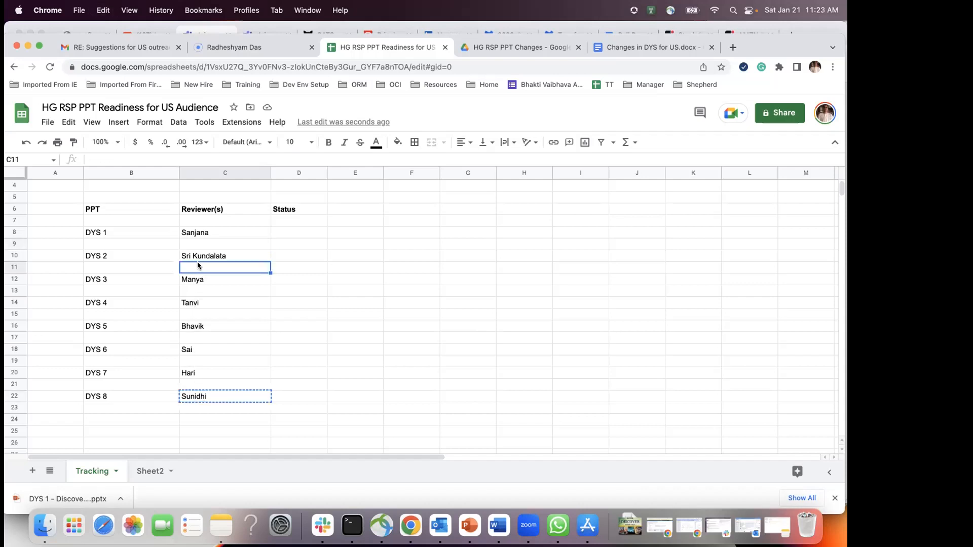
key("super+v")
Step: Enter a new DYS 8 reviewer in C22 and a second DYS 7 reviewer in C21
left_click(187, 395)
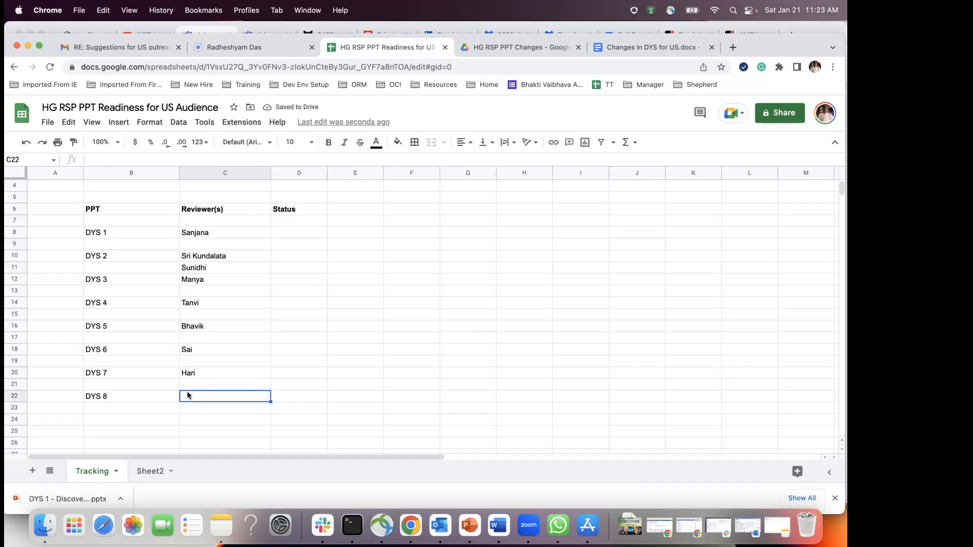
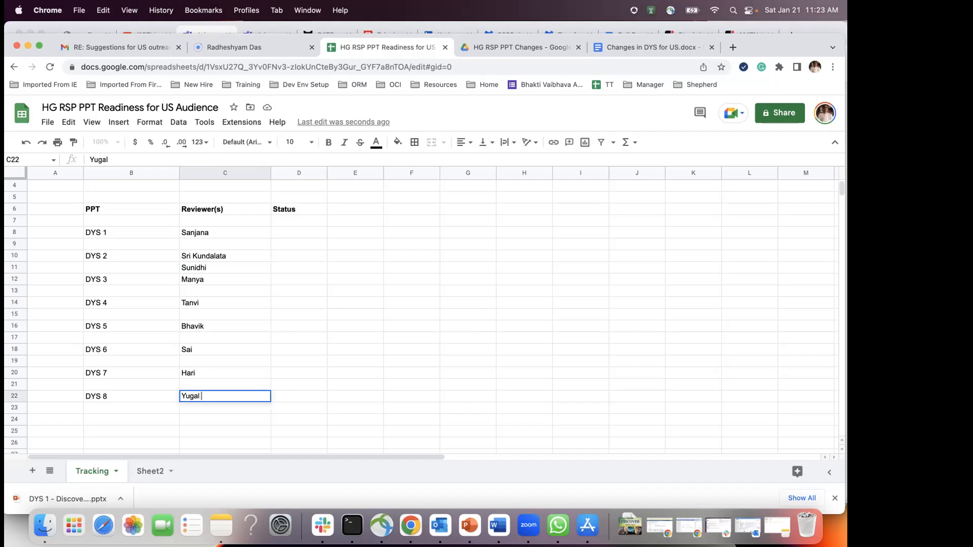
left_click(206, 381)
type("Ar")
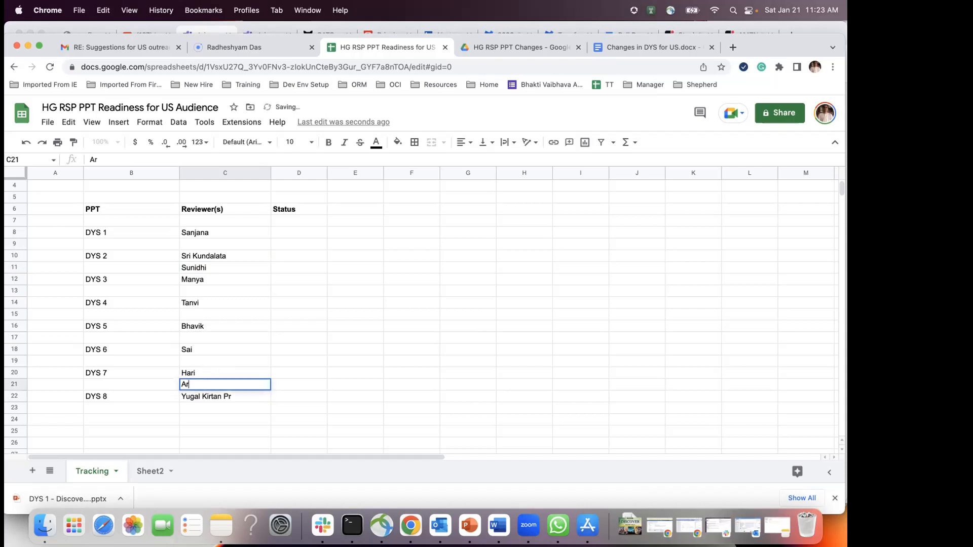
type("yan")
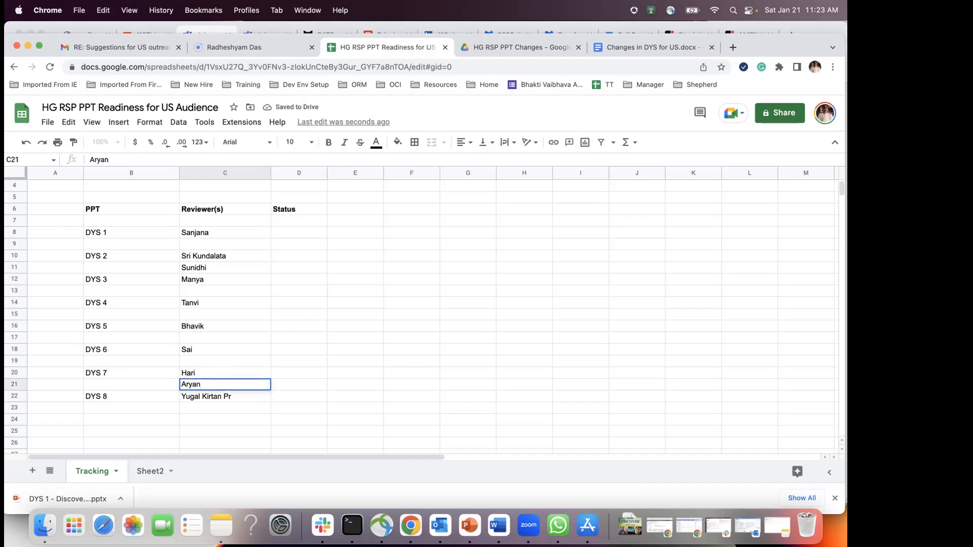
left_click(233, 418)
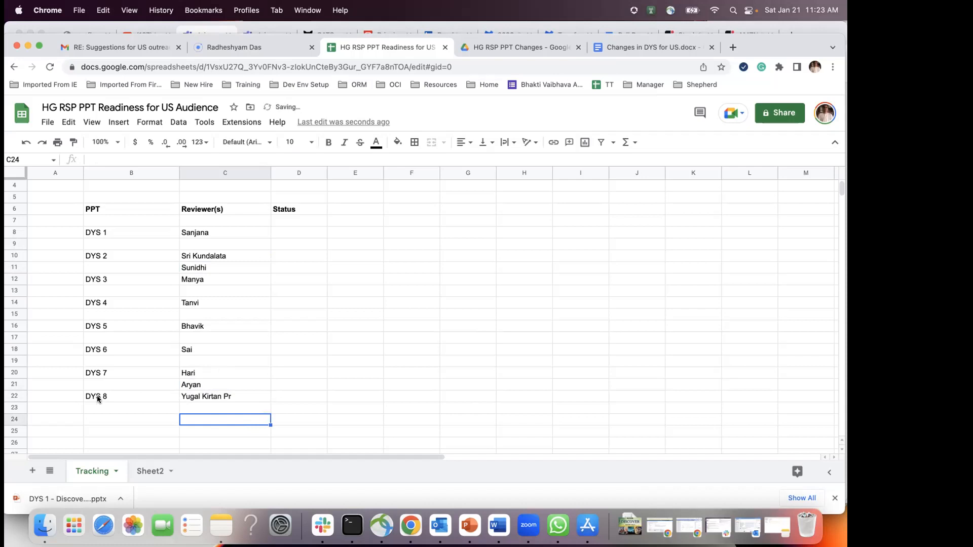
Step: Shift DYS 8, then the DYS 7–8 block, down one row each
left_click_drag(98, 399, 230, 394)
key("cmd+c")
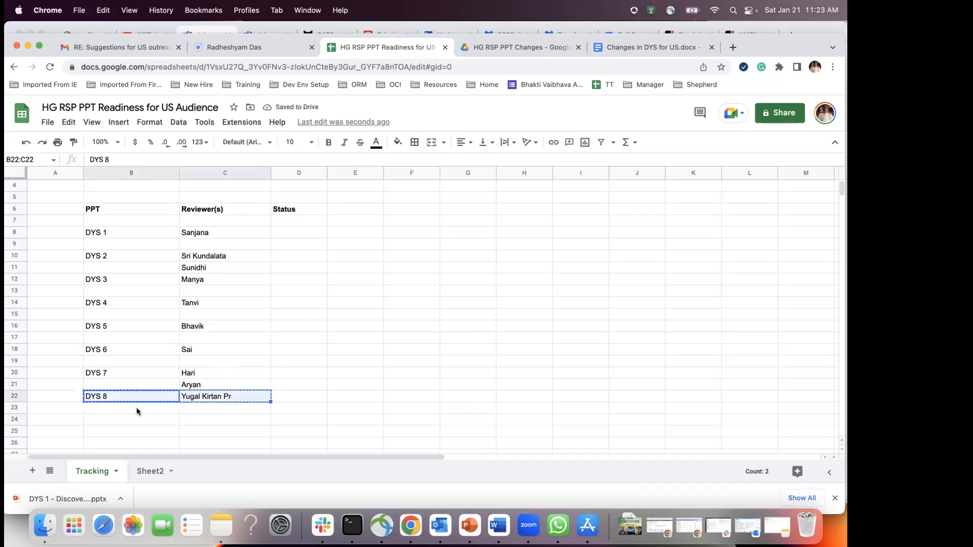
left_click(136, 409)
key("super+v")
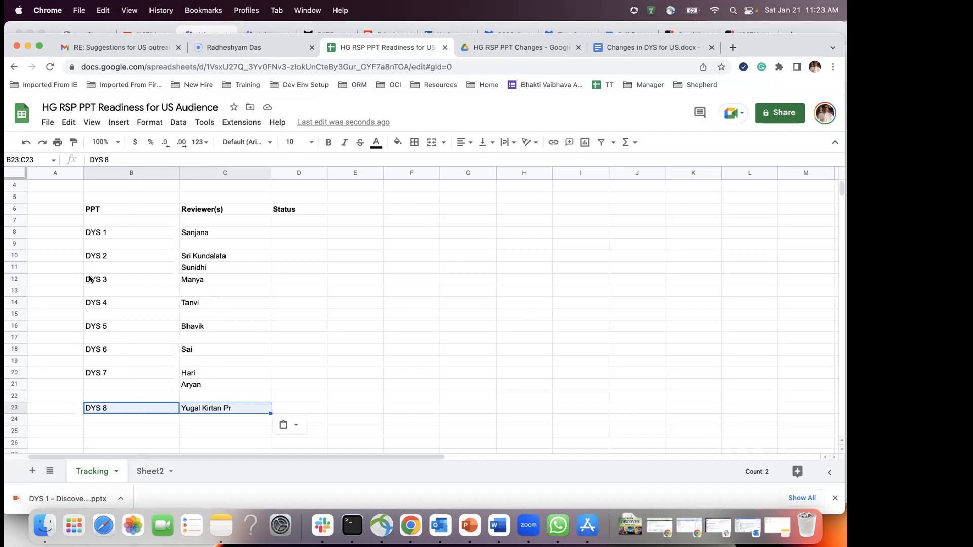
left_click_drag(93, 375, 247, 409)
key("cmd+c")
left_click(100, 384)
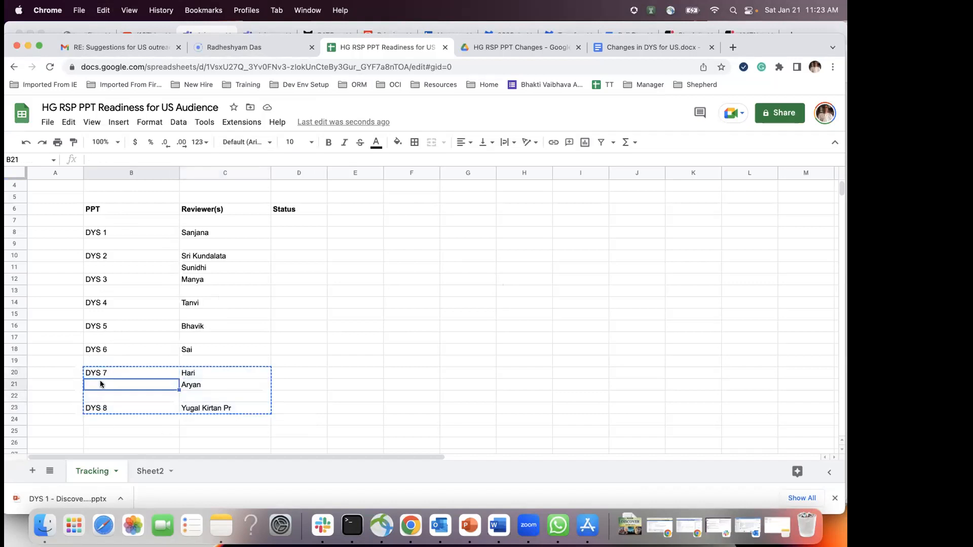
key("cmd+v")
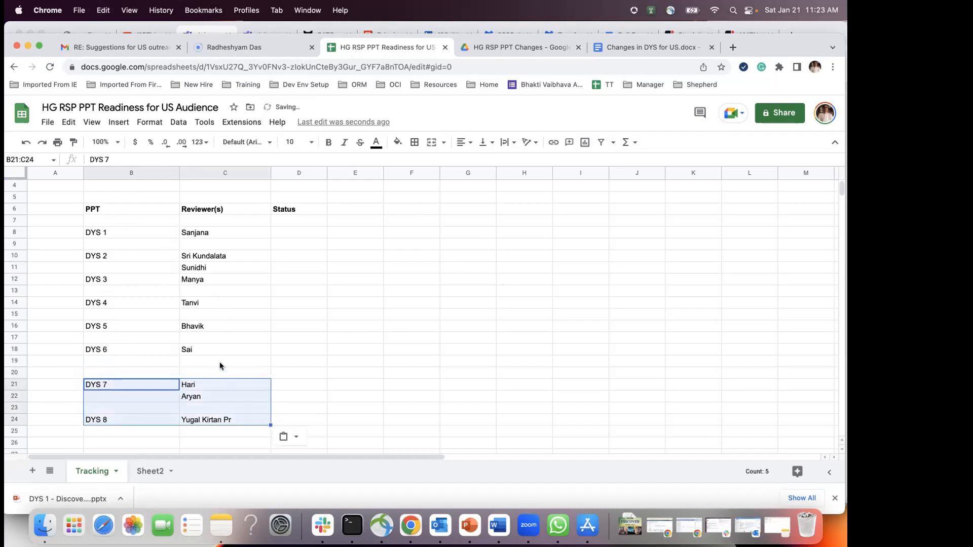
Step: Shift the DYS 3–8 block, then the DYS 6–8 block, down one row each
left_click_drag(104, 284, 236, 415)
key("super+c")
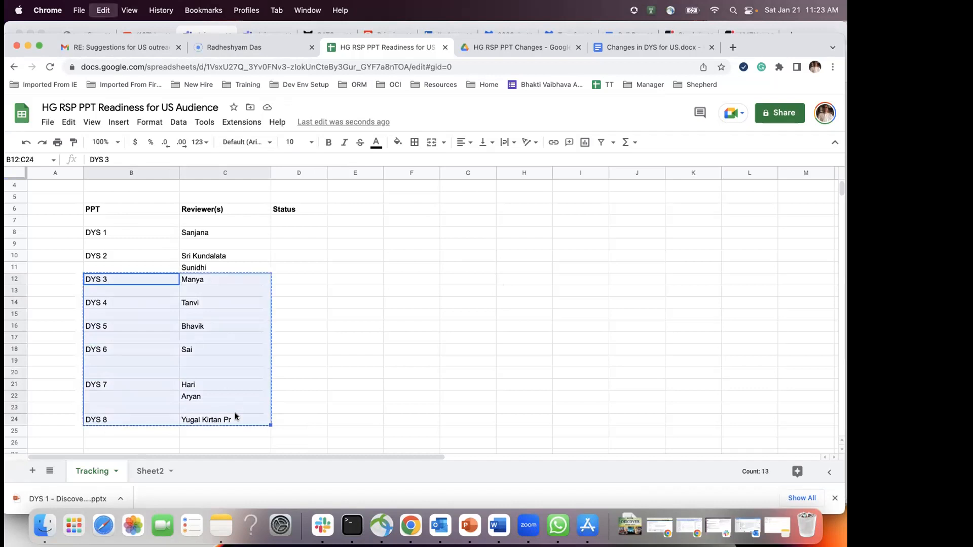
left_click(103, 293)
key("super+v")
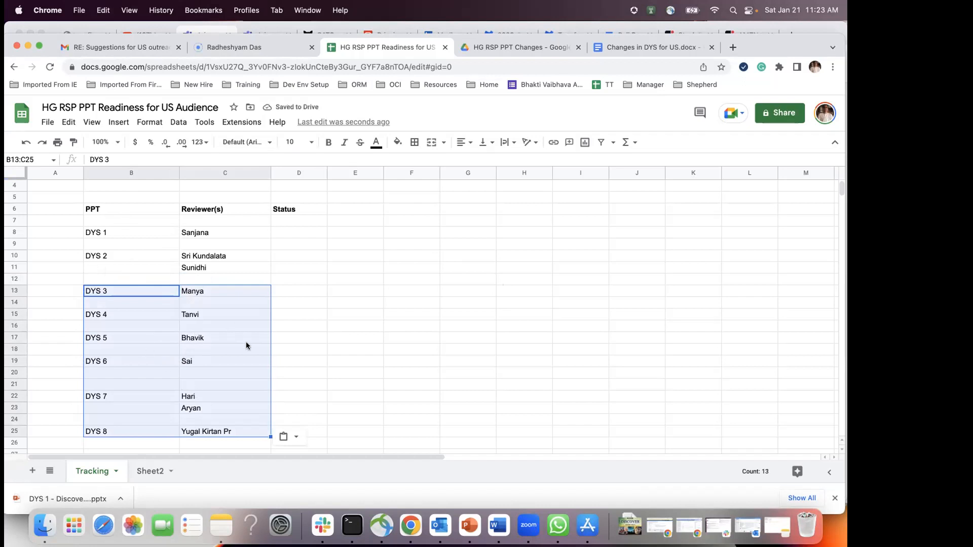
left_click(337, 339)
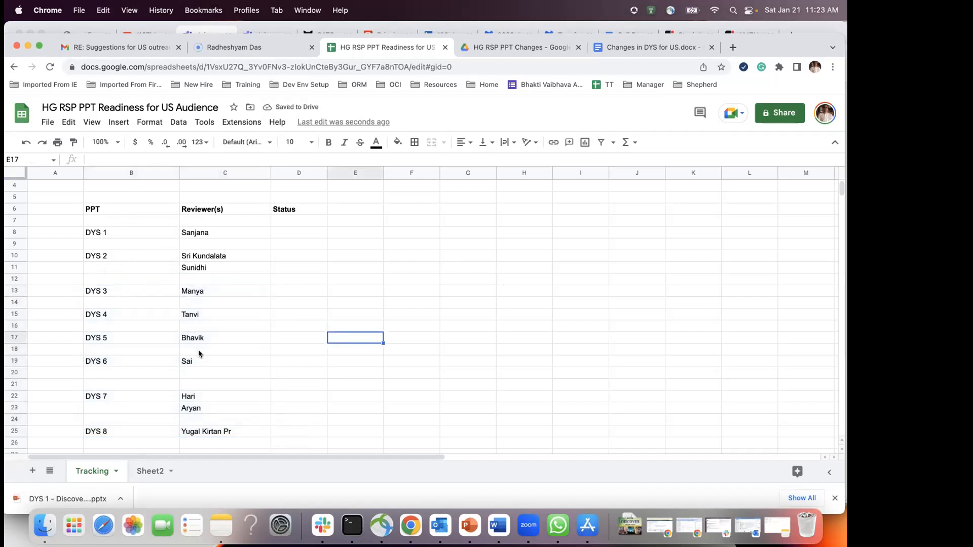
left_click_drag(81, 361, 239, 433)
key("super+c")
left_click(99, 371)
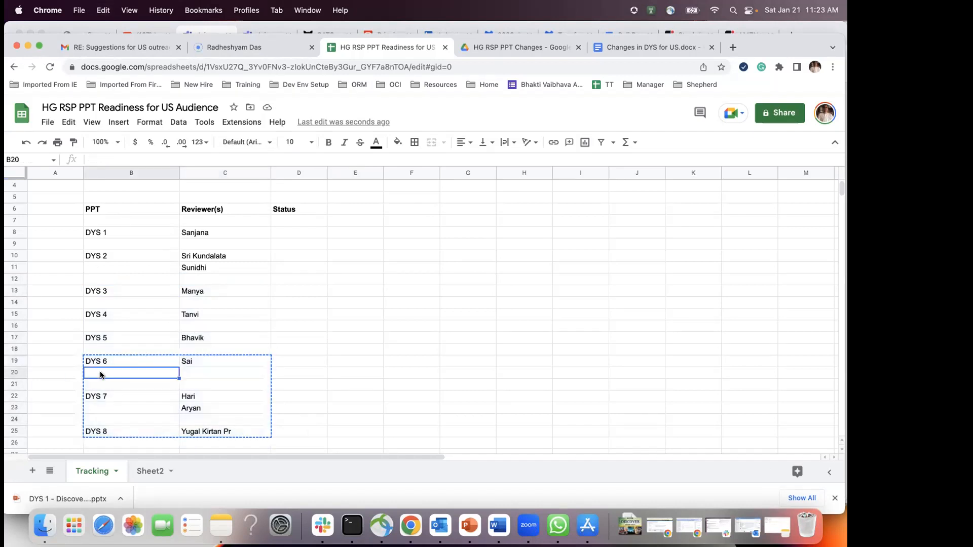
key("super+v")
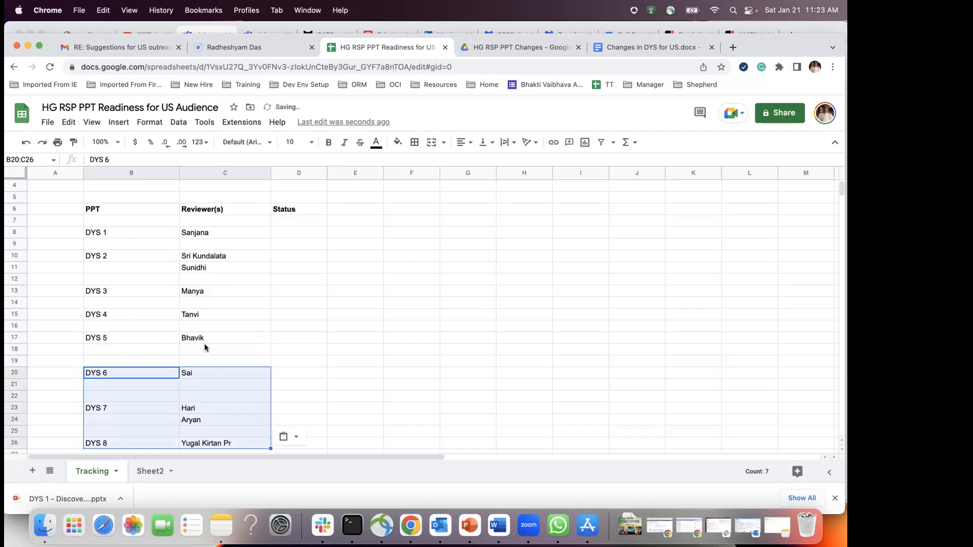
left_click(204, 346)
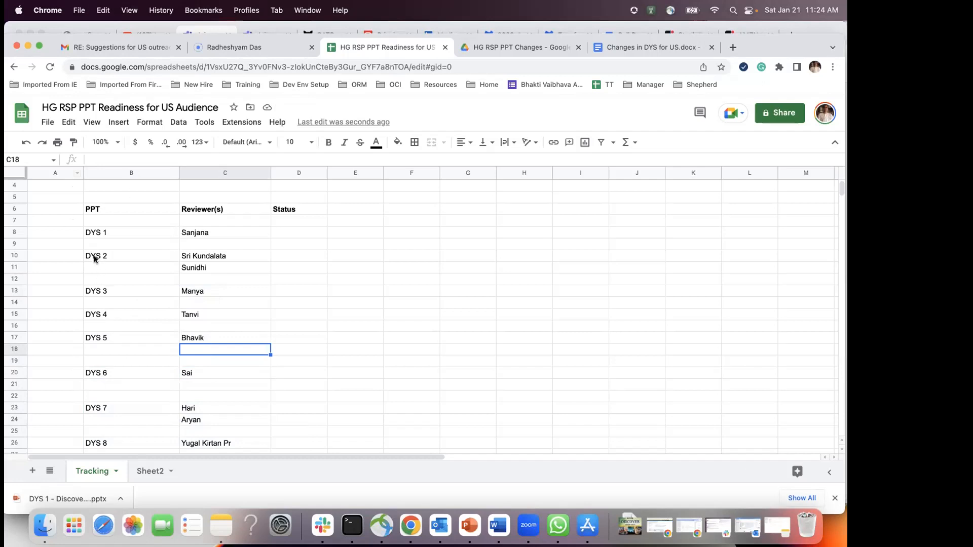
Step: Move the DYS 2–8 block down one row so it starts at row 11
scroll(101, 256, "down", 2)
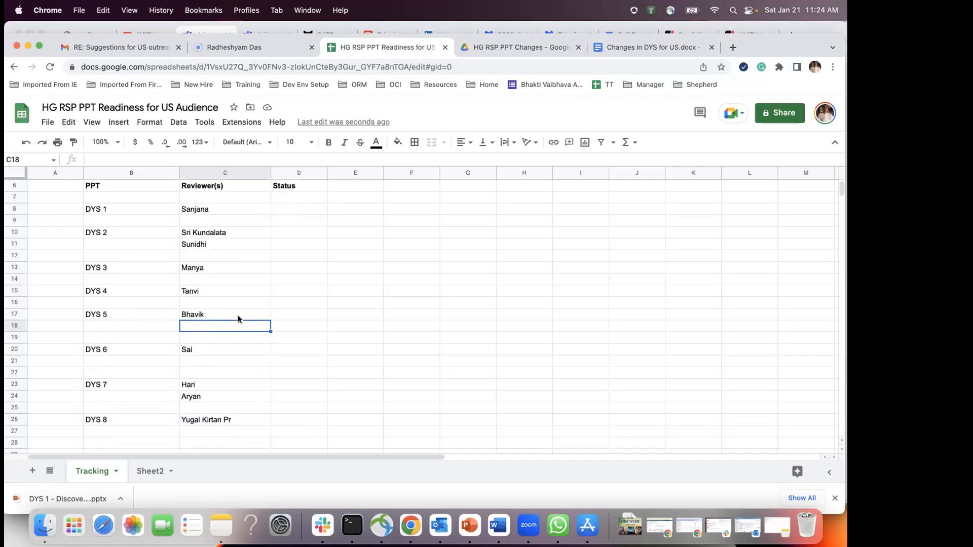
left_click_drag(94, 234, 229, 424)
key("ctrl+c")
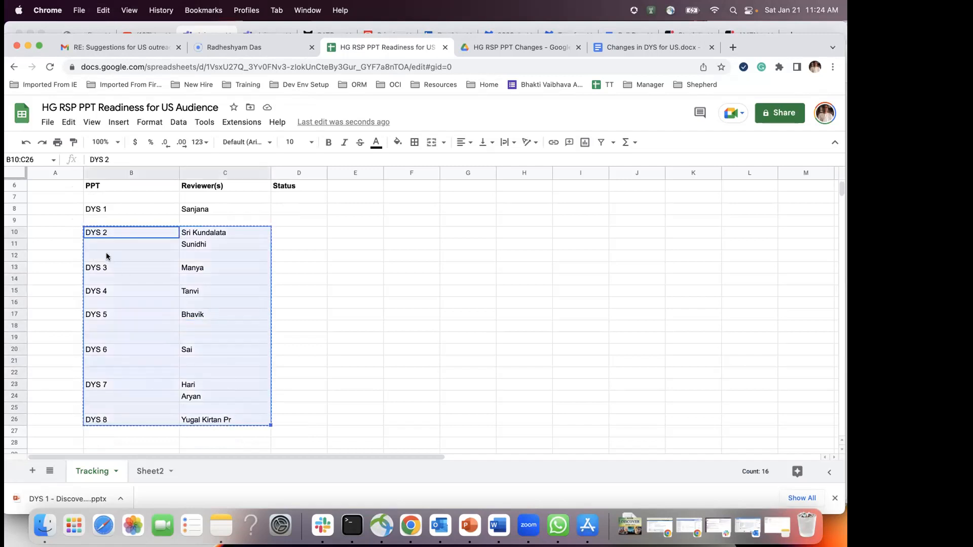
left_click(100, 243)
key("ctrl+v")
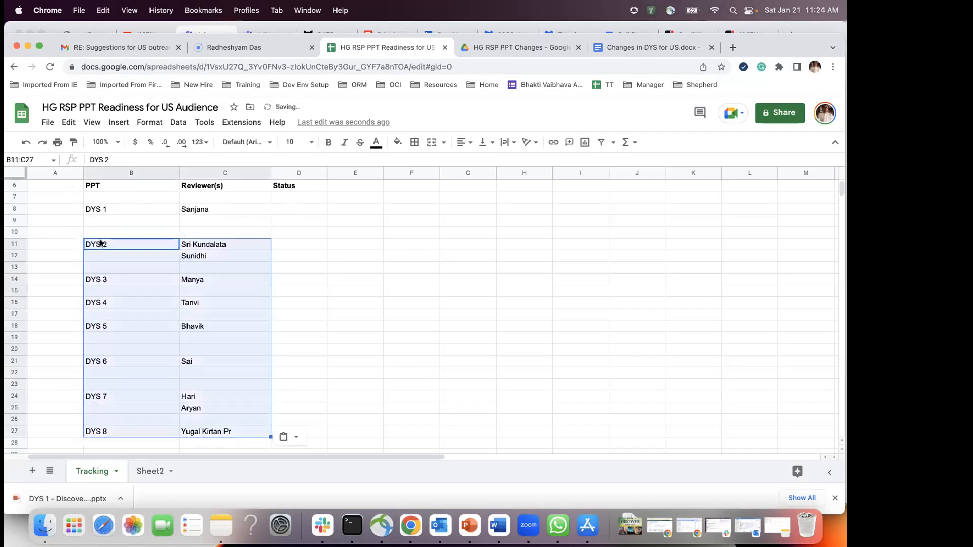
scroll(217, 330, "up", 1)
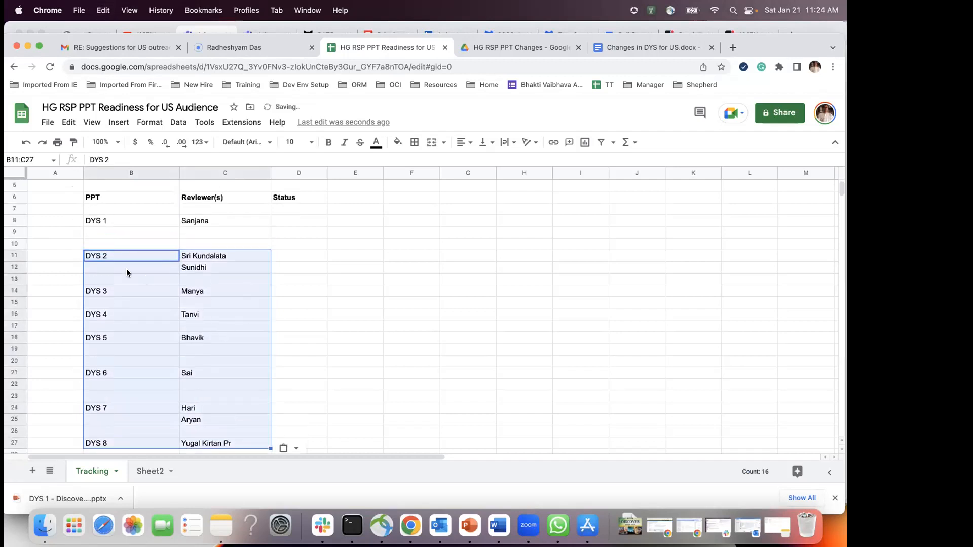
left_click(239, 303)
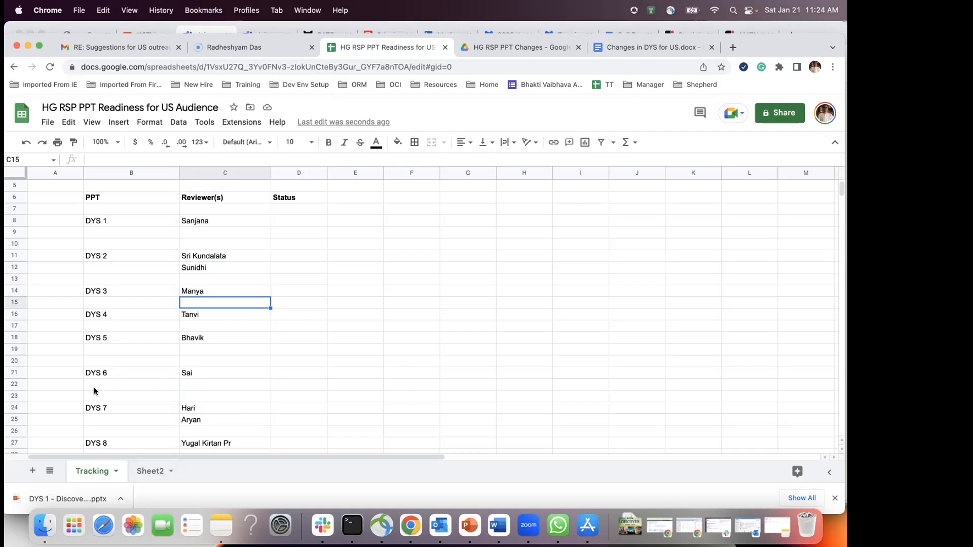
Step: Add a second reviewer name directly below DYS 6's reviewer
left_click(203, 386)
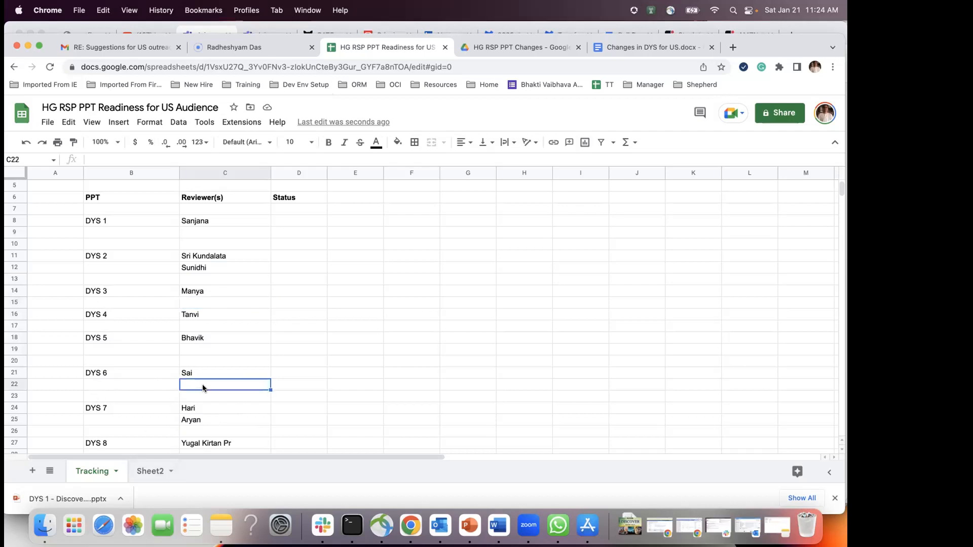
type("Satvik")
left_click(246, 340)
Step: Paste B16:C28 one row lower at B17, then B19:C28 at B20
scroll(245, 341, "down", 3)
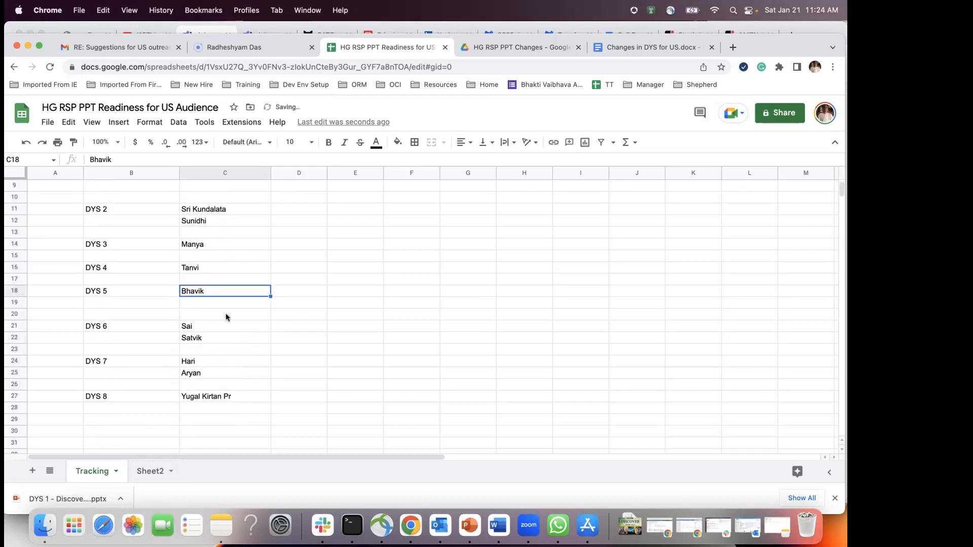
mouse_move(125, 269)
left_mouse_down()
mouse_move(233, 407)
mouse_move(237, 395)
mouse_move(242, 404)
left_mouse_up()
key("super+c")
left_click(117, 282)
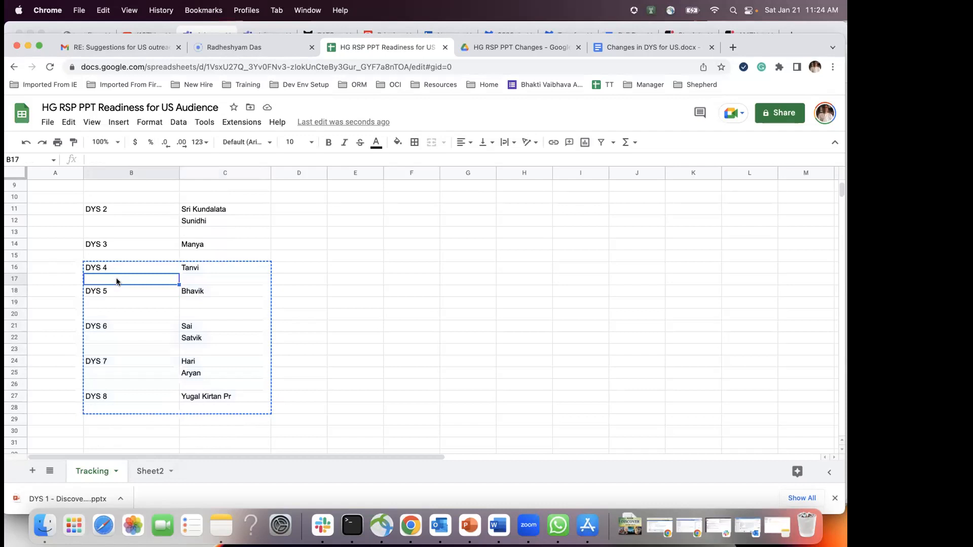
key("super+v")
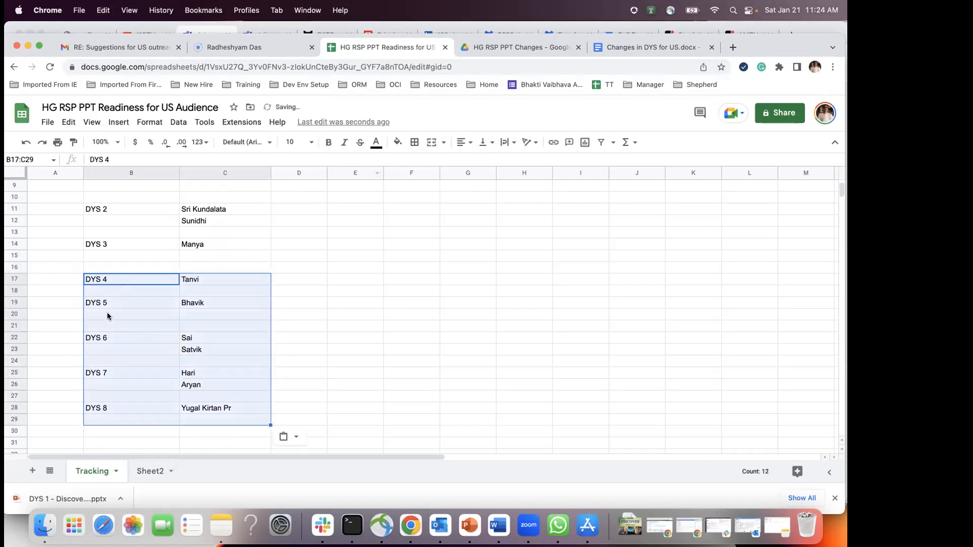
left_click(98, 304)
left_click_drag(98, 304, 242, 408)
key("super+c")
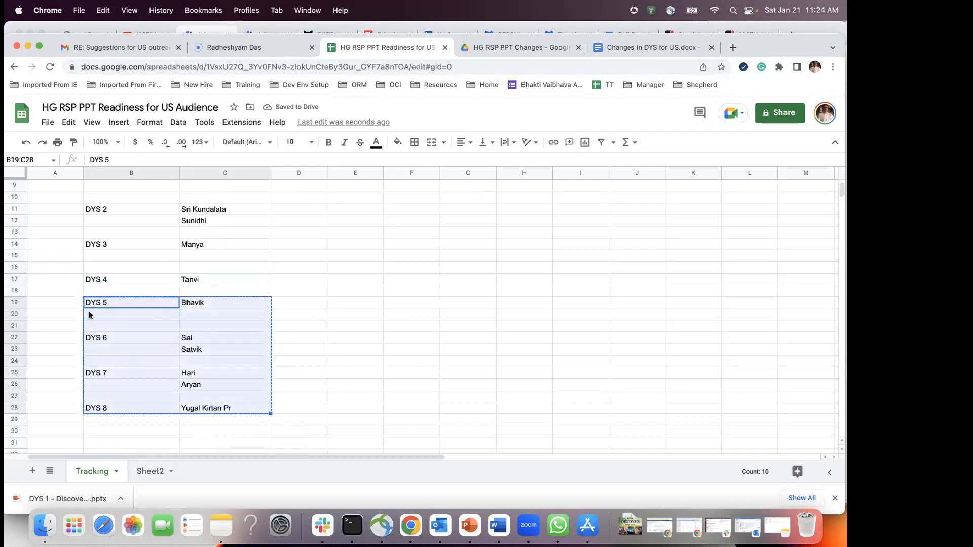
left_click(93, 315)
key("super+v")
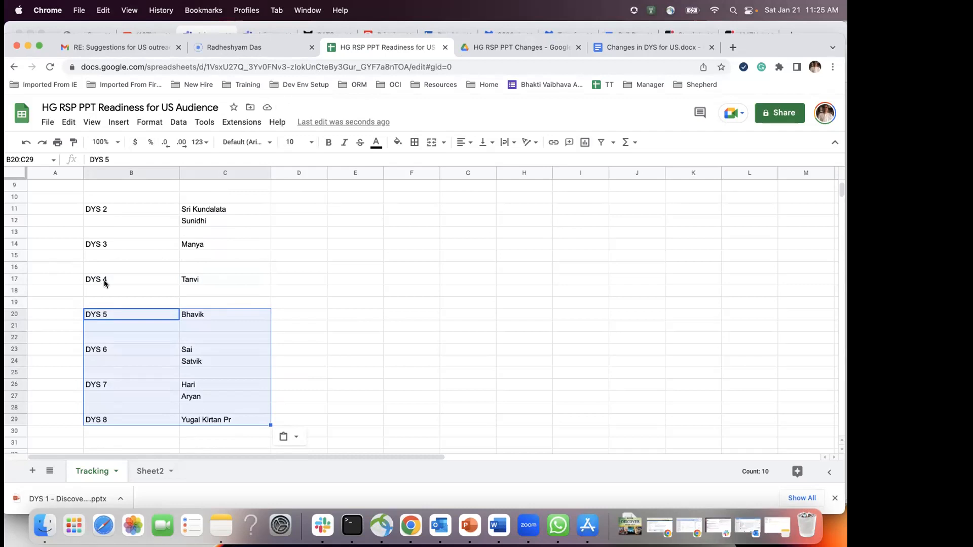
scroll(178, 267, "up", 2)
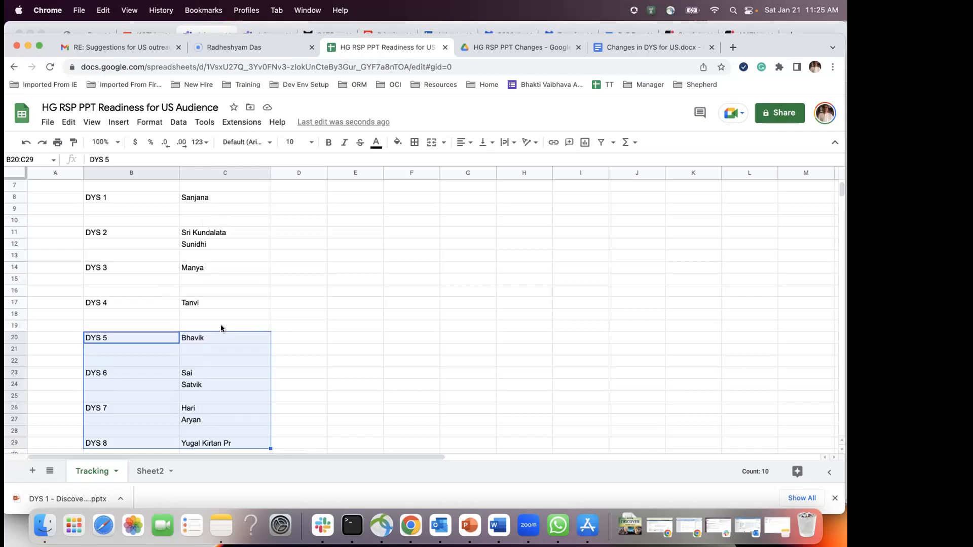
Step: Enter a second DYS 5 reviewer in C21, directly below the first
left_click(204, 351)
type("S")
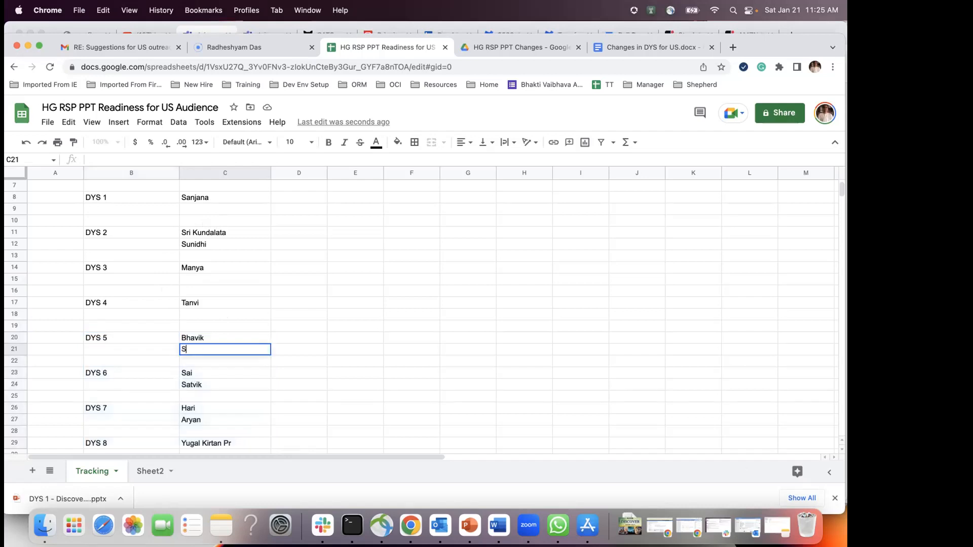
type("anjana")
left_click(224, 314)
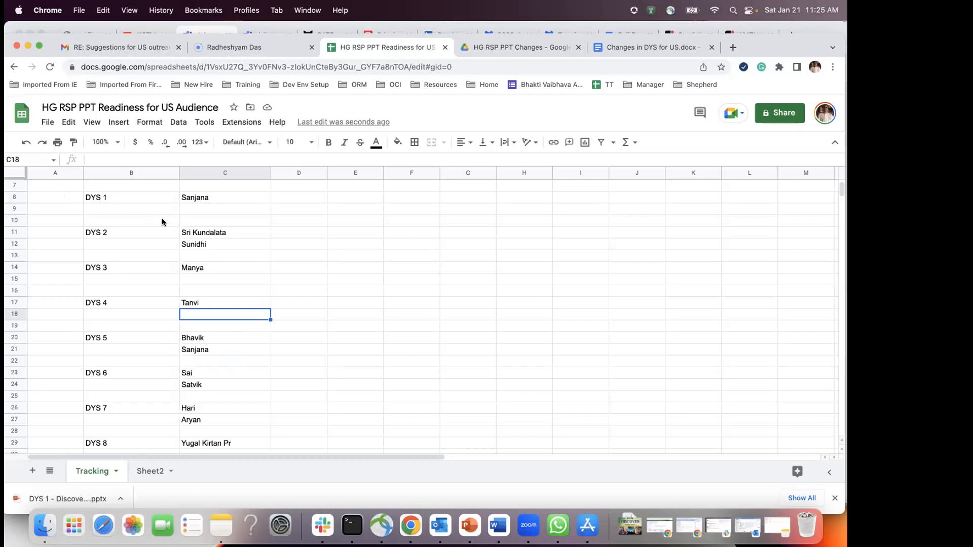
Step: Copy DYS 2's second reviewer from C11 into C18 as DYS 4's second reviewer
left_click(213, 233)
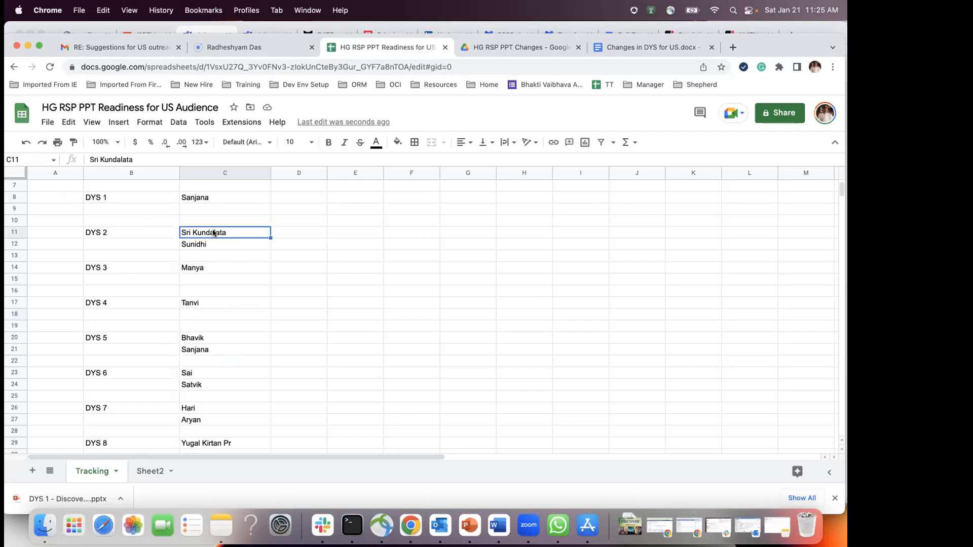
key("super+c")
left_click(193, 314)
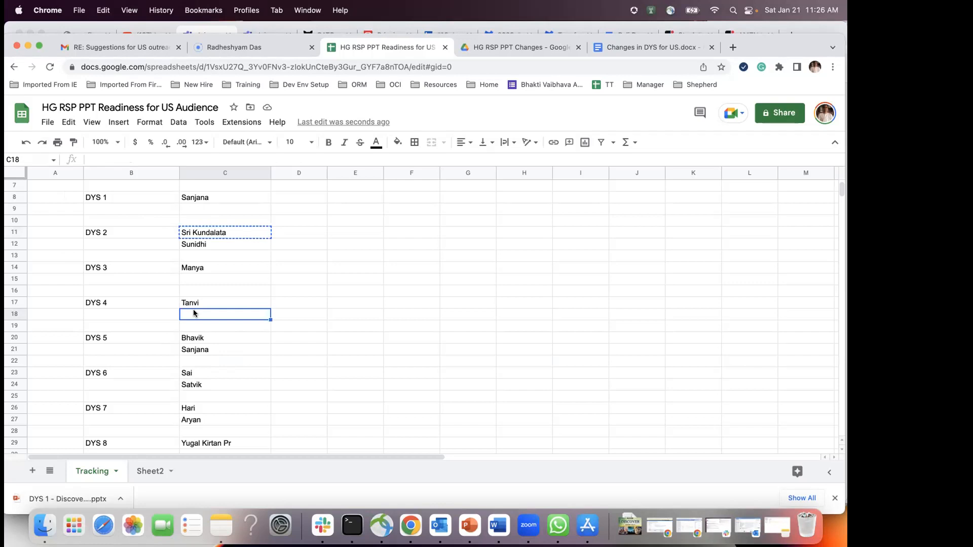
key("super+v")
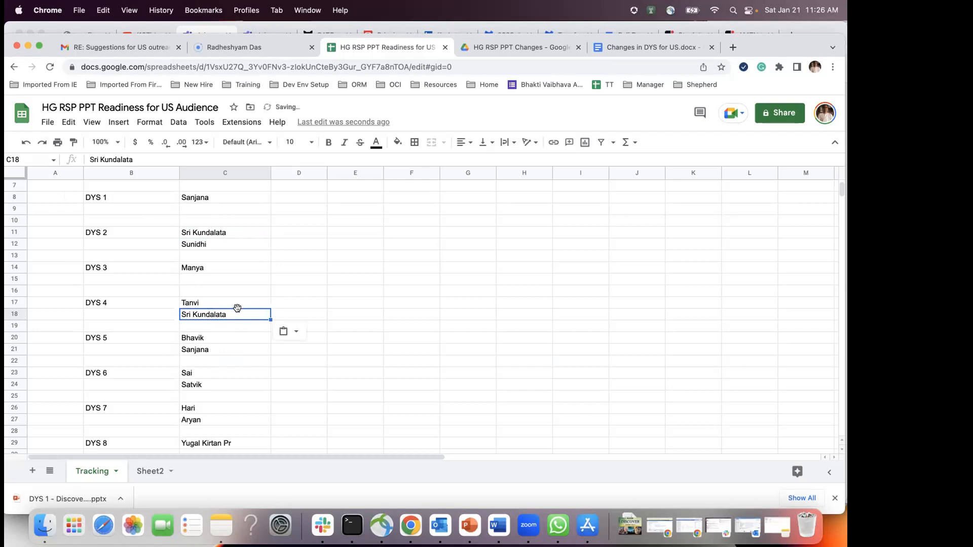
Step: Copy DYS 8's reviewer from C29 into C15 as DYS 3's second reviewer
scroll(239, 308, "down", 3)
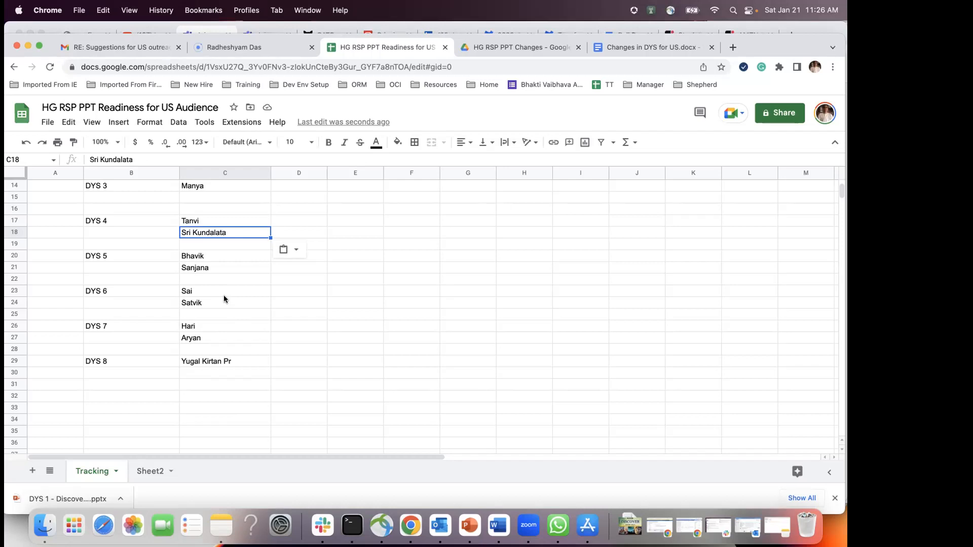
left_click(212, 361)
key("cmd+c")
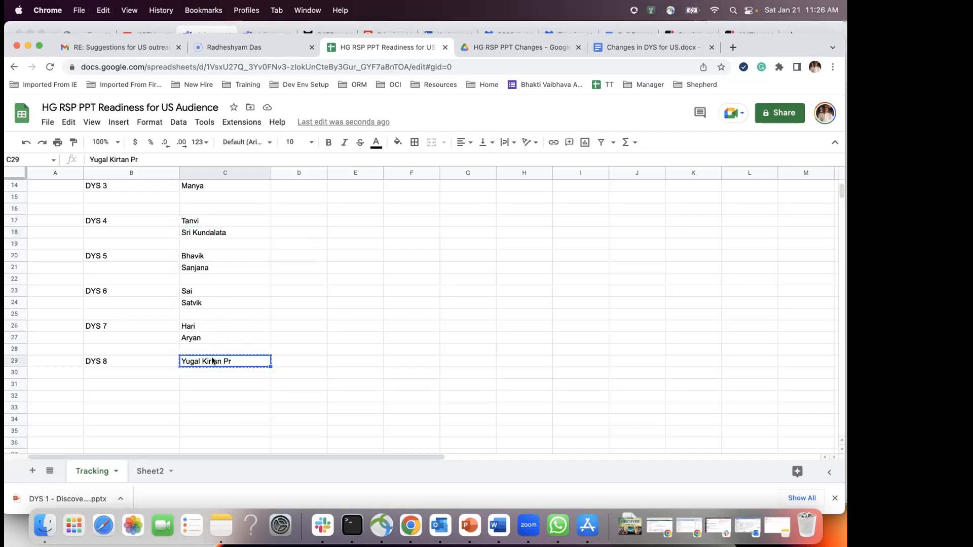
scroll(224, 290, "up", 2)
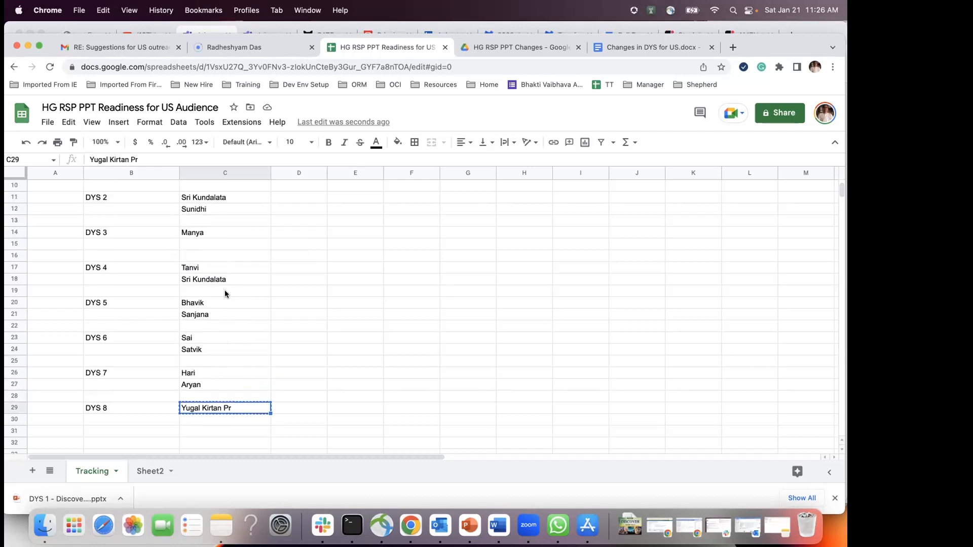
left_click(191, 245)
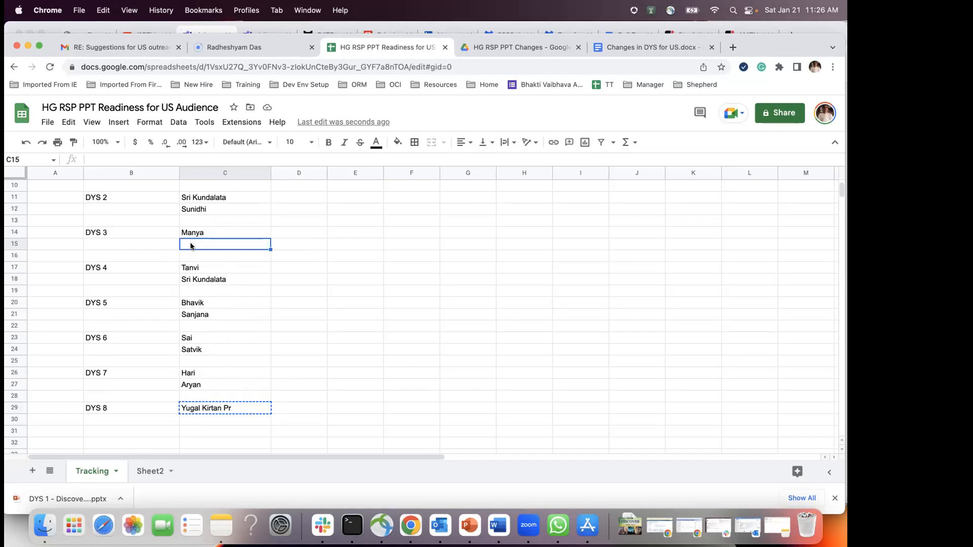
key("cmd+v")
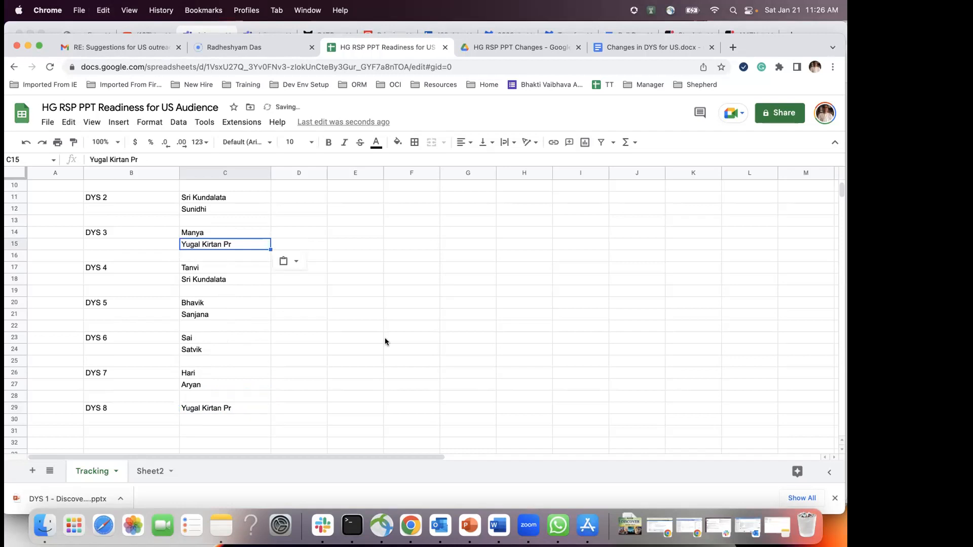
scroll(239, 293, "up", 2)
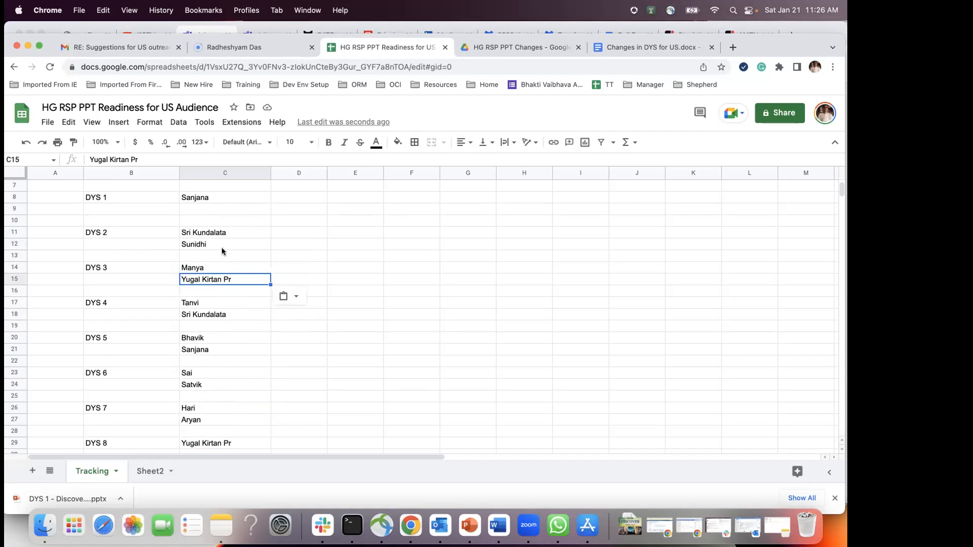
scroll(222, 251, "up", 1)
scroll(212, 241, "down", 1)
scroll(231, 383, "down", 1)
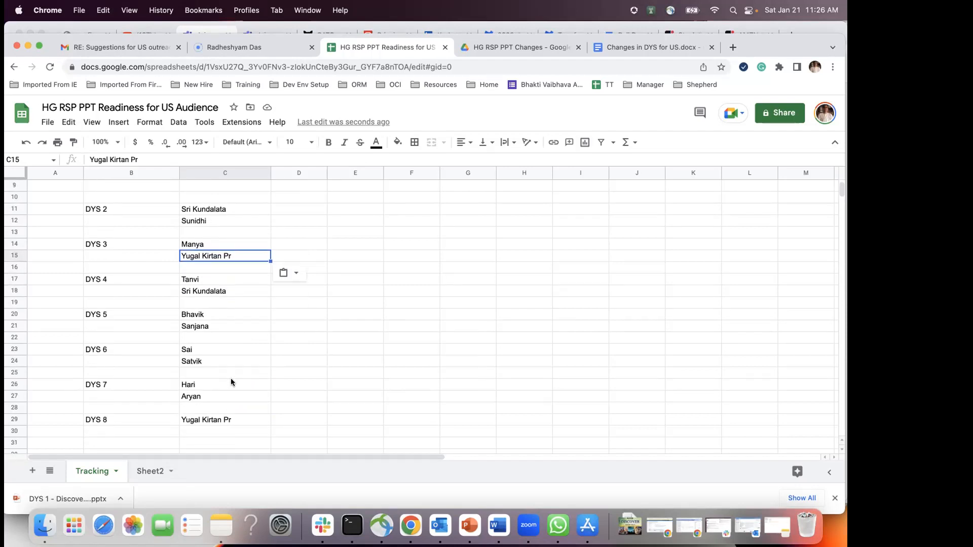
Step: Enter second reviewers' names in C30 for DYS 8 and C9 for DYS 1
left_click(192, 432)
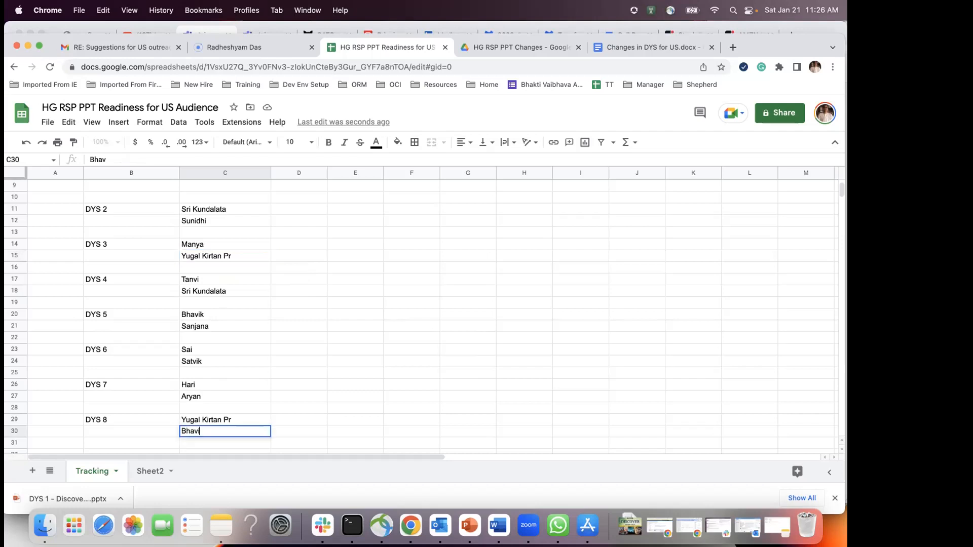
key("Return")
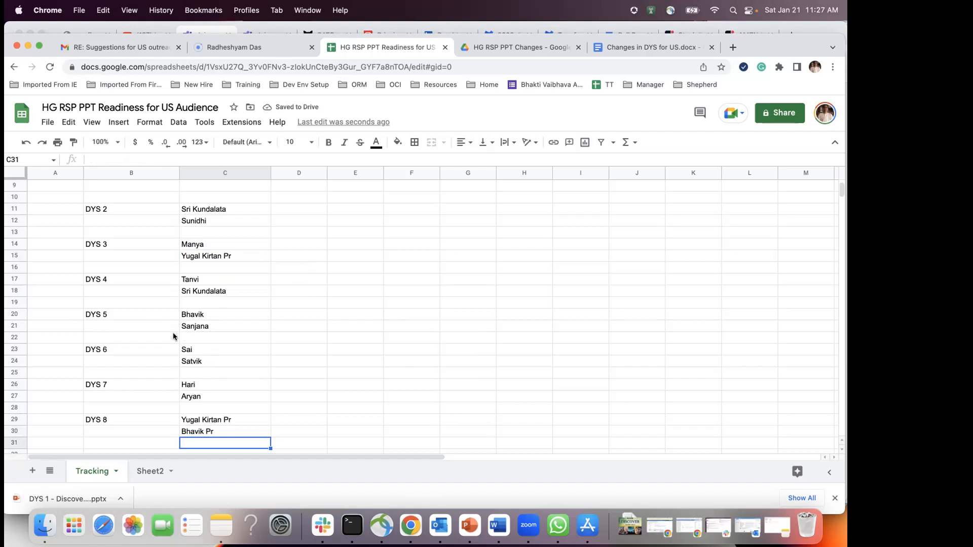
scroll(199, 256, "up", 3)
left_click(192, 219)
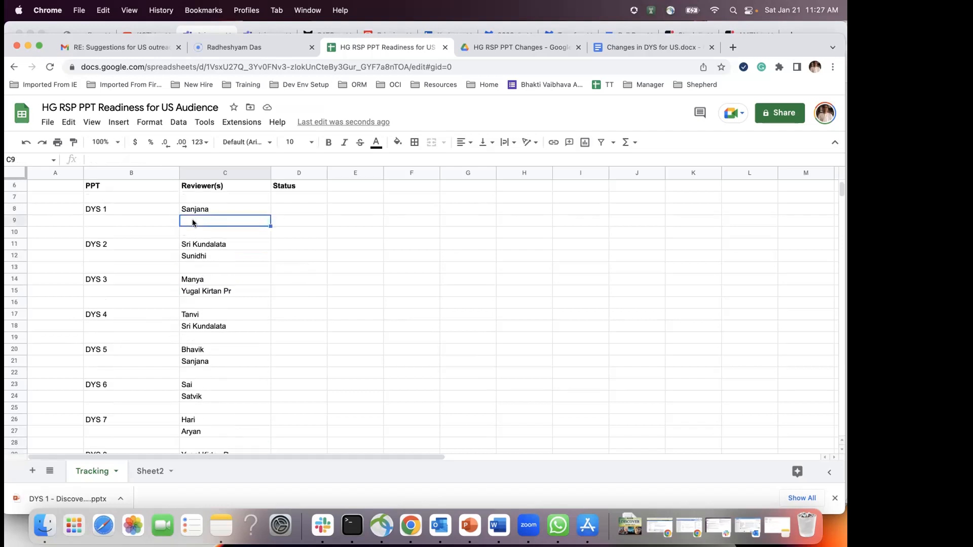
type("Tanvi")
key("Return")
scroll(225, 311, "down", 2)
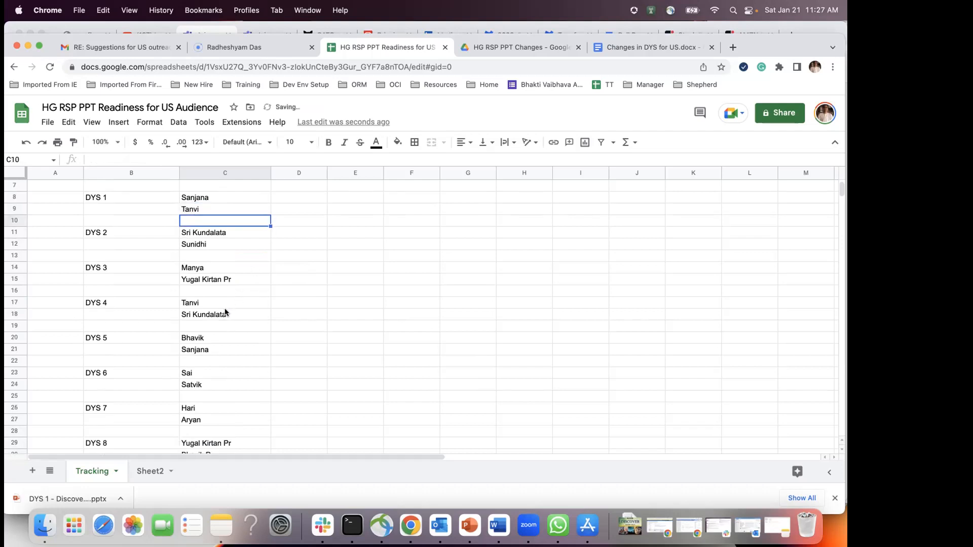
scroll(225, 312, "up", 1)
Step: Type a third DYS 2 reviewer's name into C13, below the existing reviewer
scroll(270, 363, "down", 3)
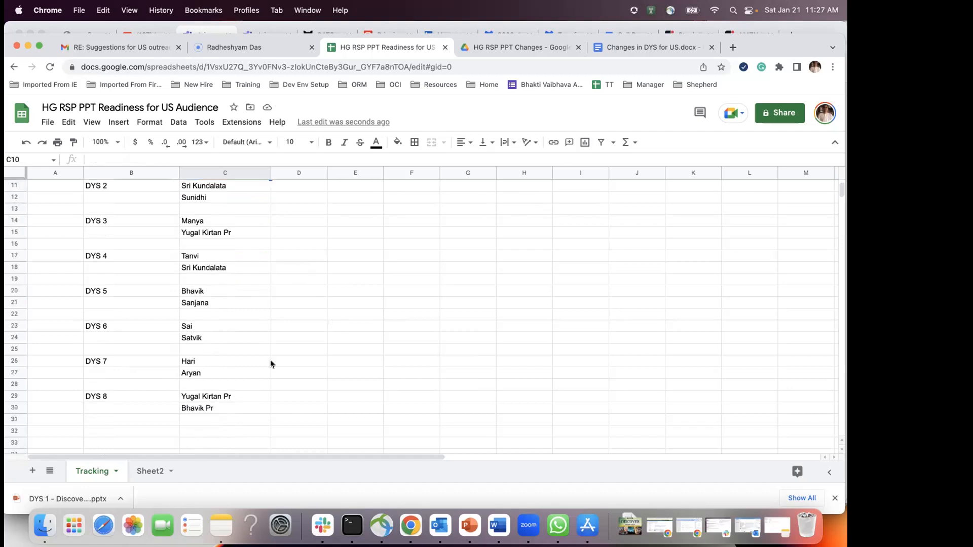
scroll(270, 364, "up", 5)
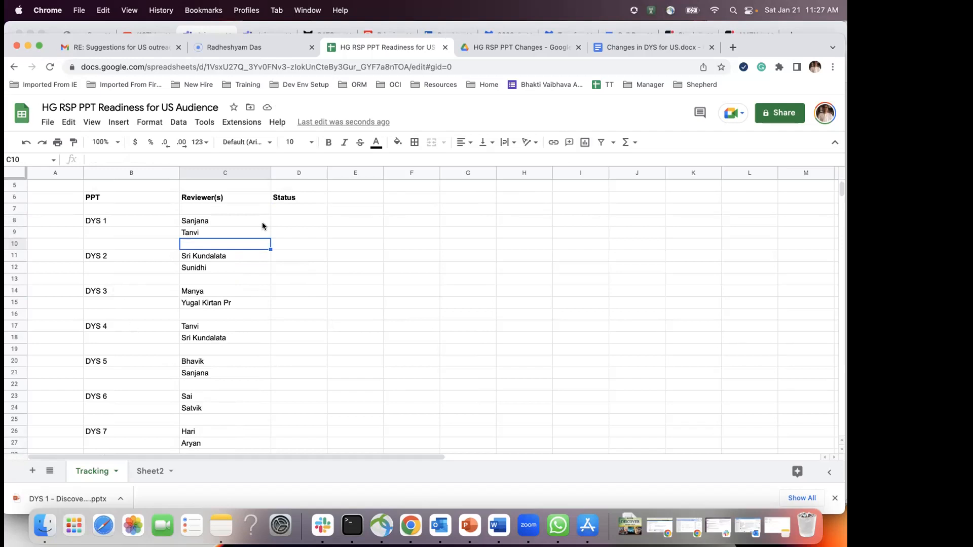
scroll(274, 367, "down", 1)
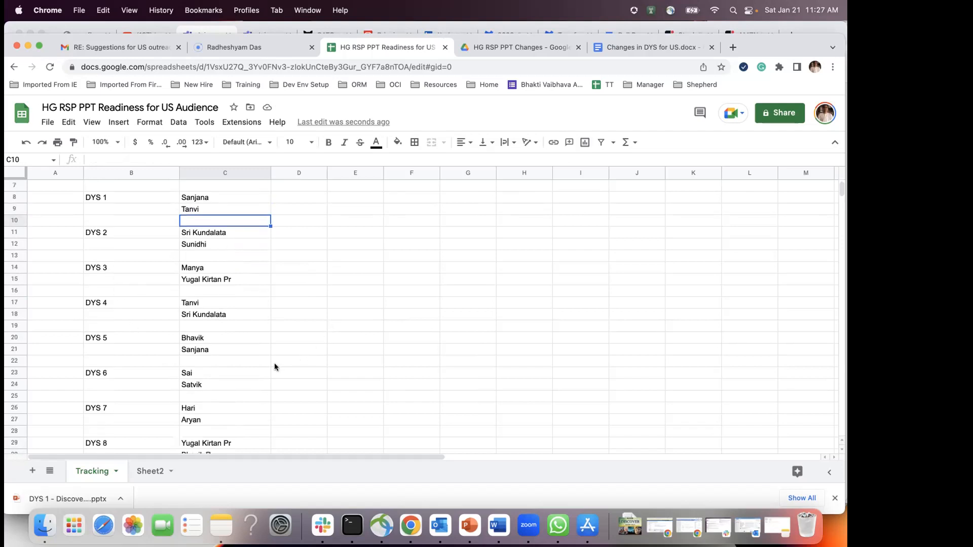
scroll(151, 379, "down", 1)
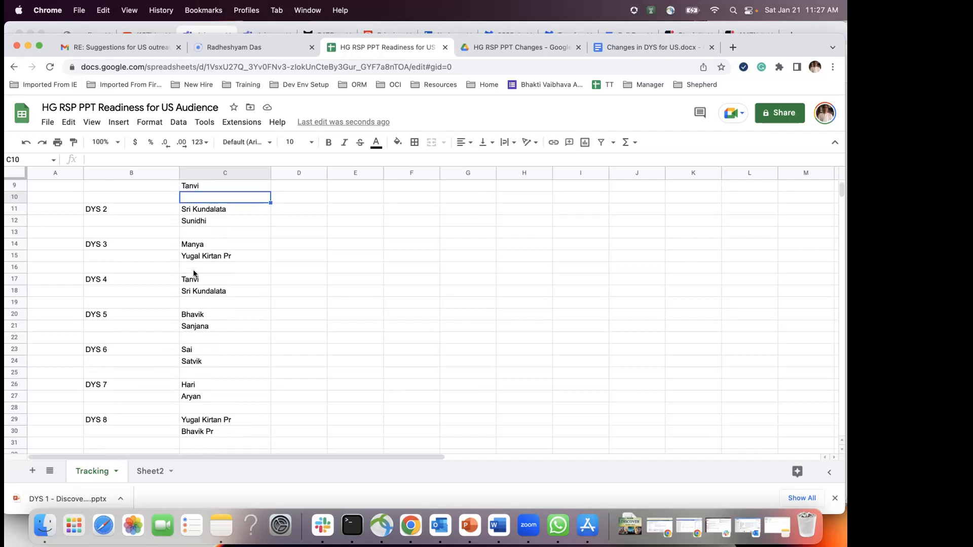
left_click(194, 235)
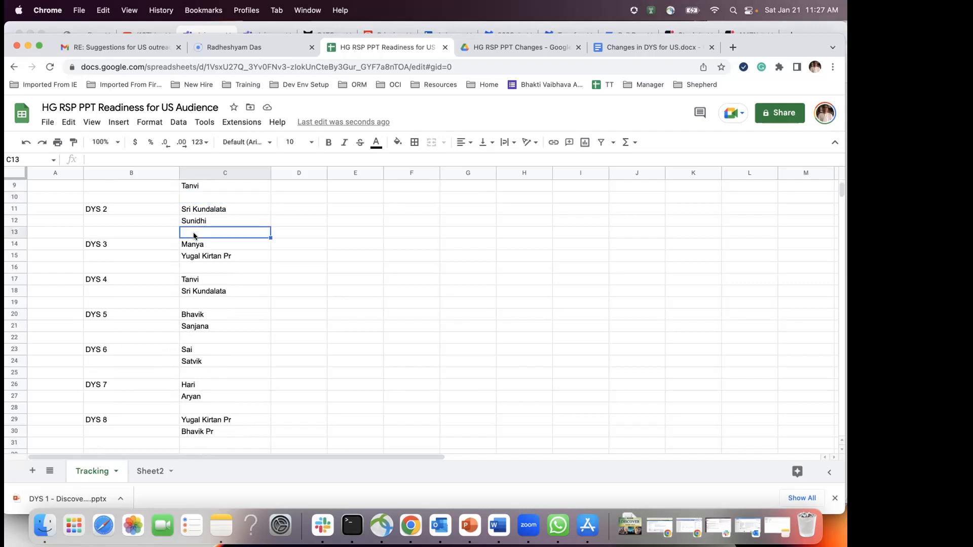
type("Riya")
Step: Commit the DYS 2 entry and copy the DYS 3–8 block one row lower
key("Return")
left_click_drag(98, 245, 206, 430)
key("super+c")
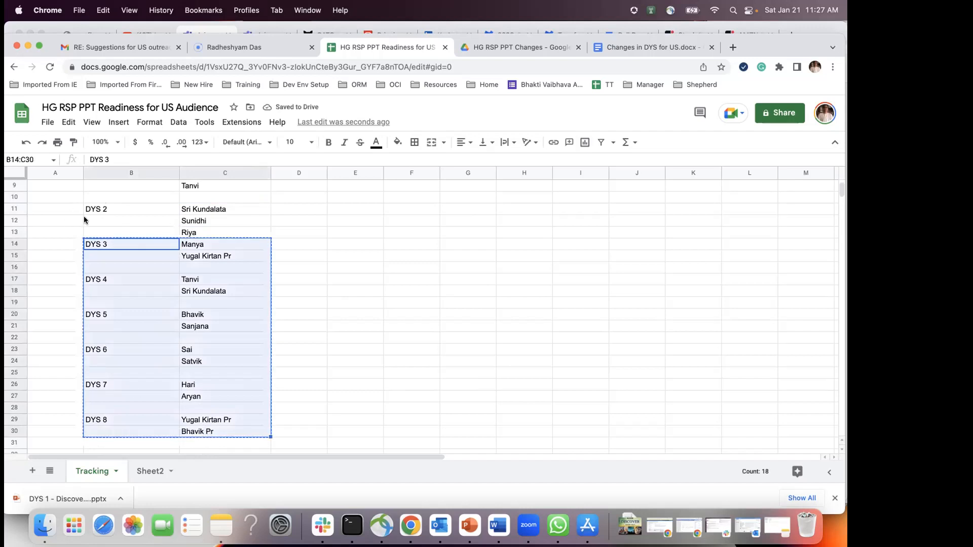
left_click(102, 254)
key("super+v")
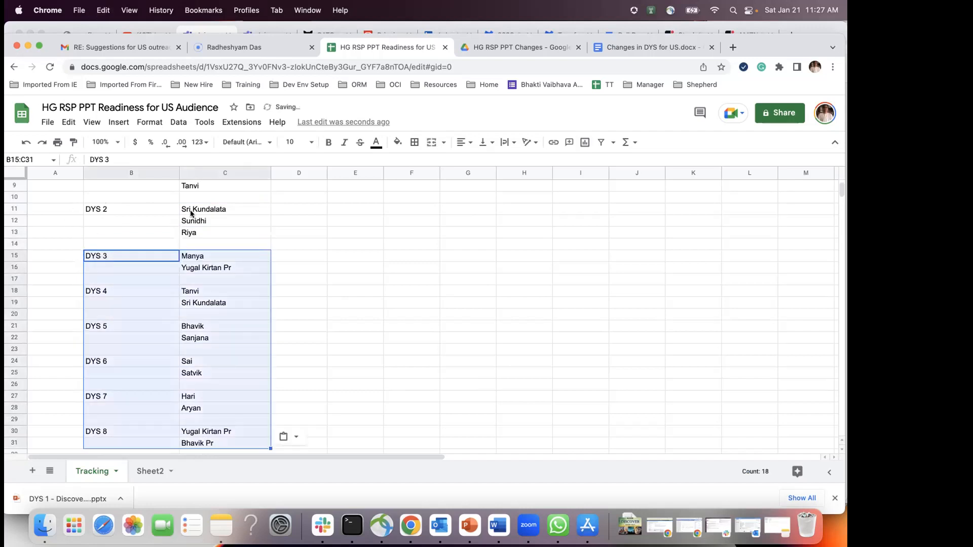
Step: Add a third DYS 1 reviewer's name in C10, fixing a misspelling
scroll(205, 255, "up", 2)
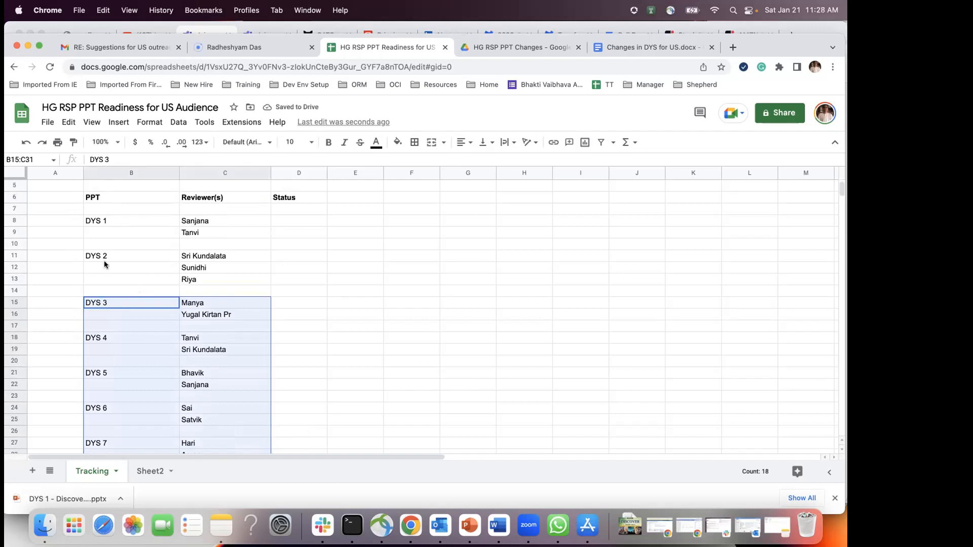
left_click(190, 240)
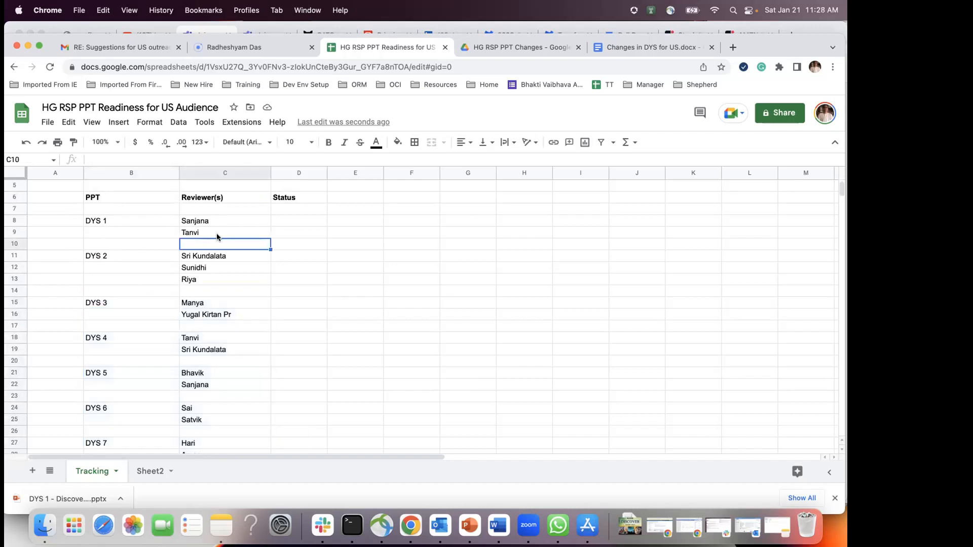
key("Return")
Step: Move the DYS 2–8 block down to B12, then bring up the Changes in DYS for US document
scroll(185, 315, "down", 1)
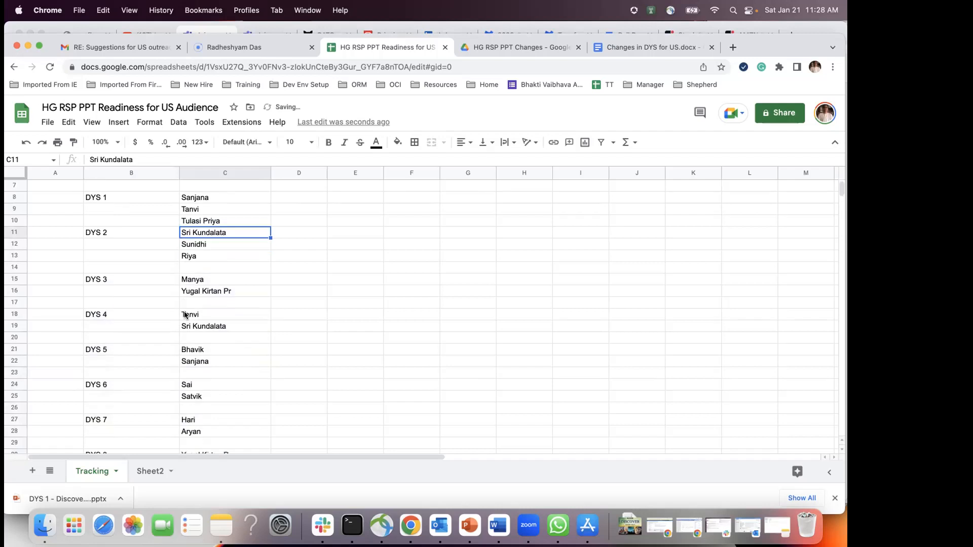
left_click_drag(104, 232, 221, 411)
key("super+c")
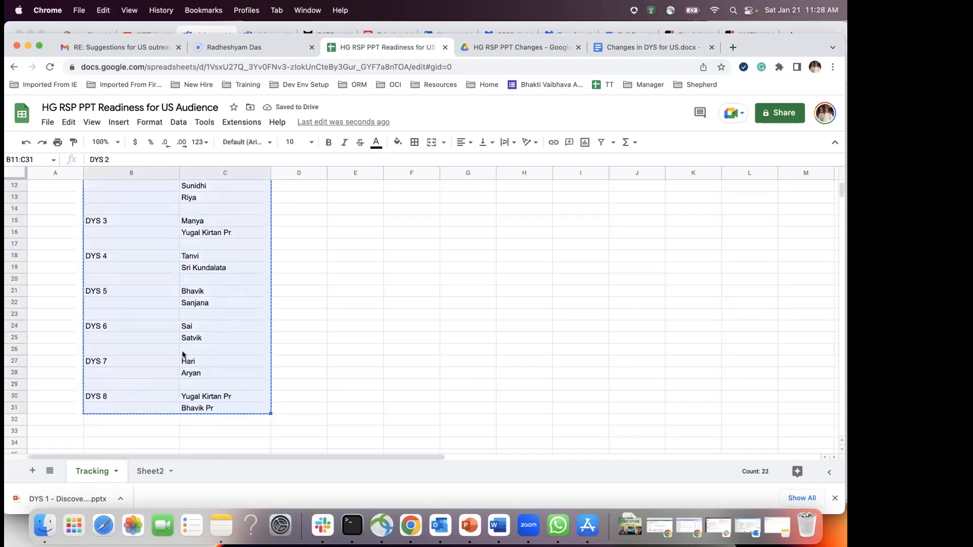
scroll(190, 294, "up", 3)
left_click(102, 245)
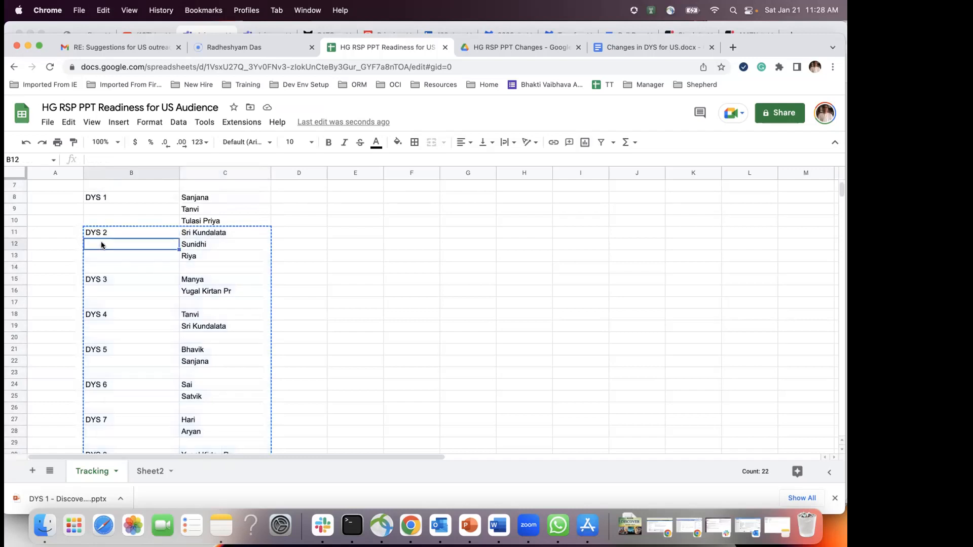
key("super+v")
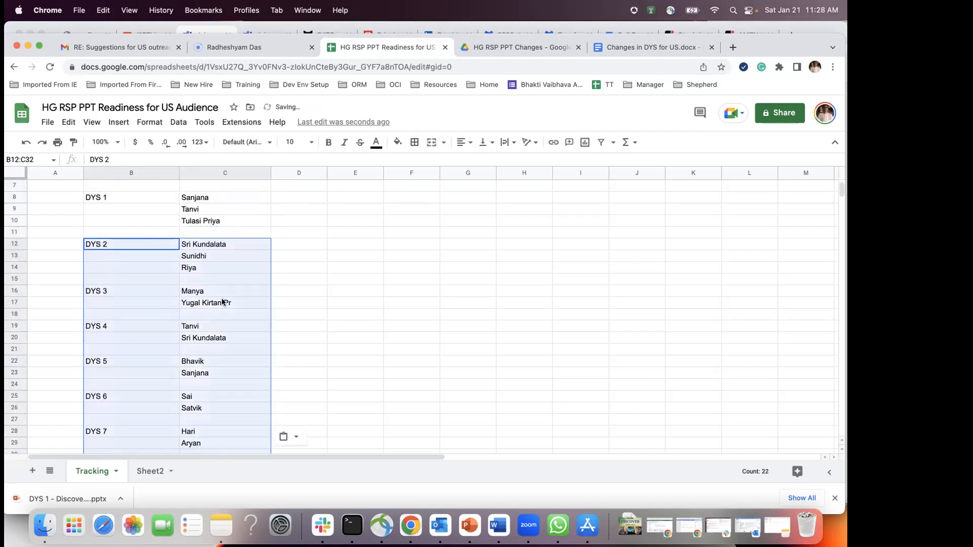
scroll(315, 246, "up", 3)
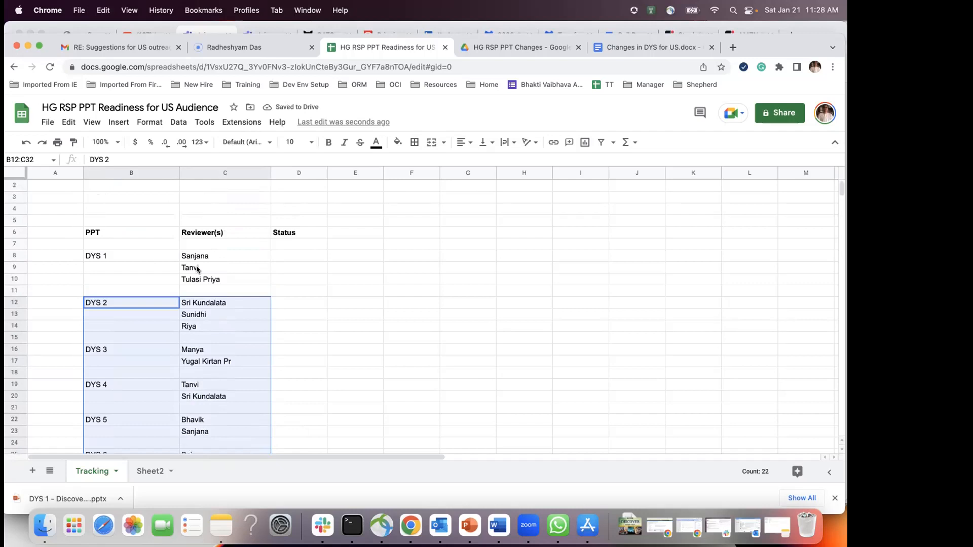
left_click(282, 254)
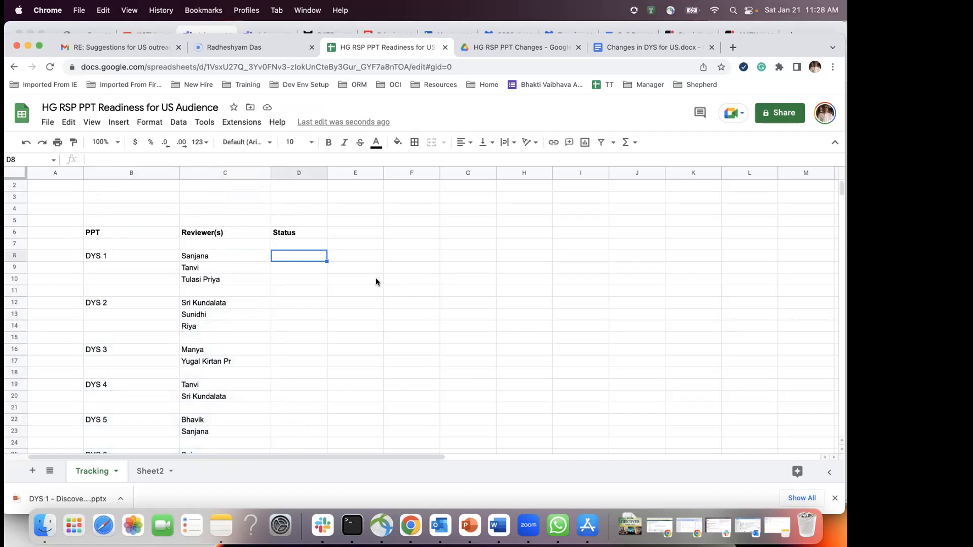
left_click(631, 43)
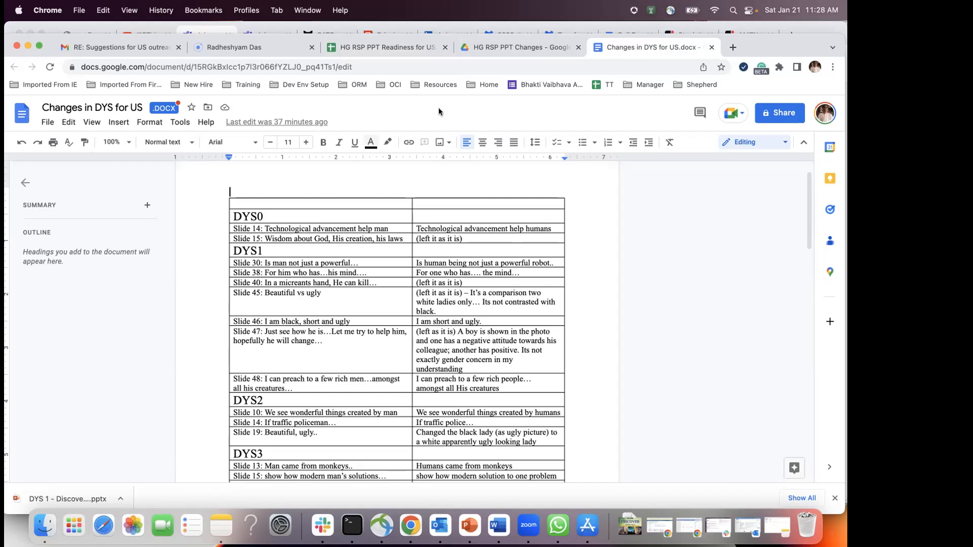
Step: Scroll through the Changes in DYS for US document, then go to the HG RSP PPT Changes folder
scroll(456, 302, "down", 1)
scroll(456, 302, "down", 15)
scroll(446, 289, "up", 20)
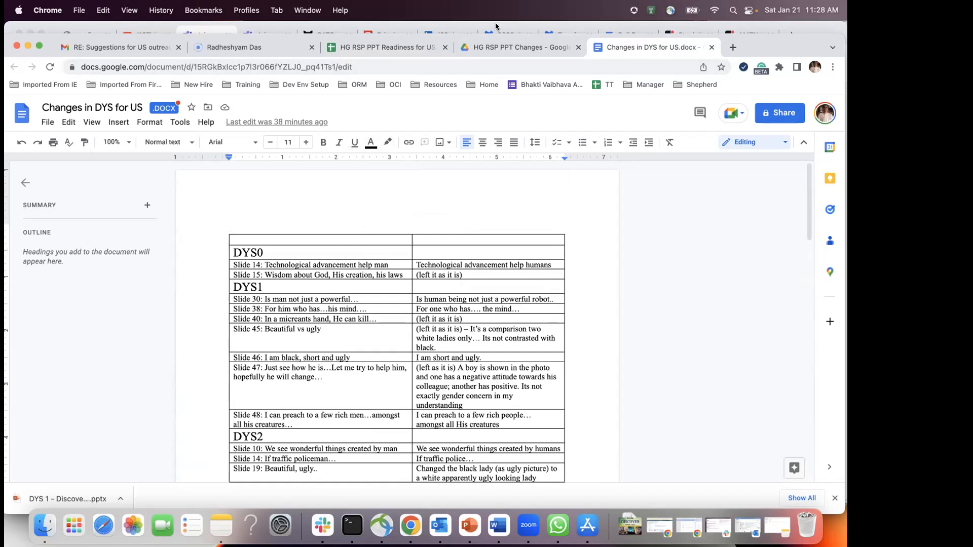
left_click(516, 46)
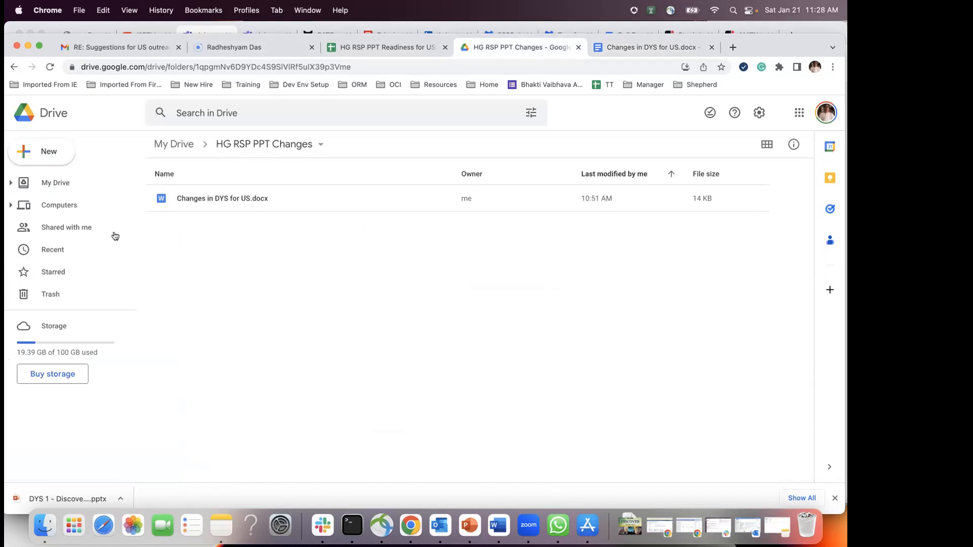
Step: Start a File upload from Drive's New menu, cancel it, and bring Word forward
left_click(44, 156)
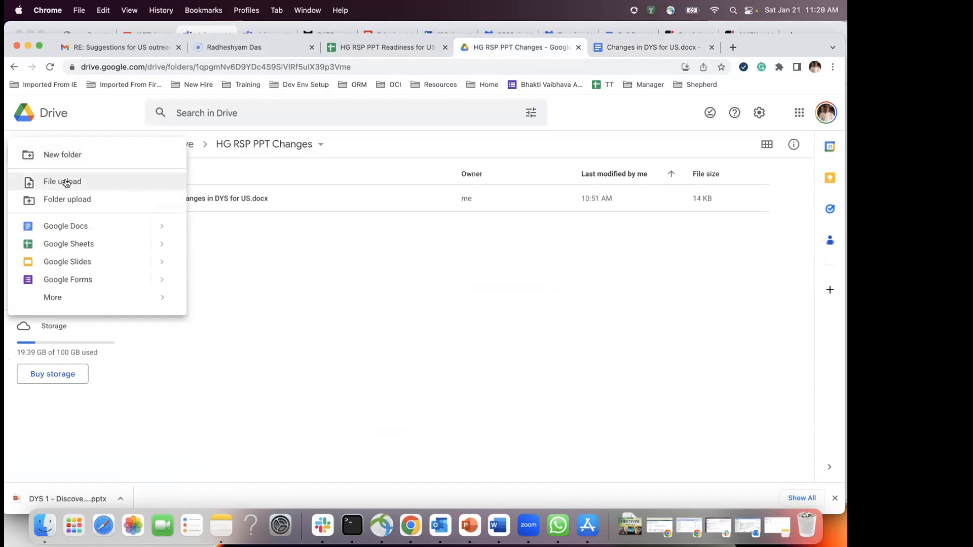
left_click(66, 183)
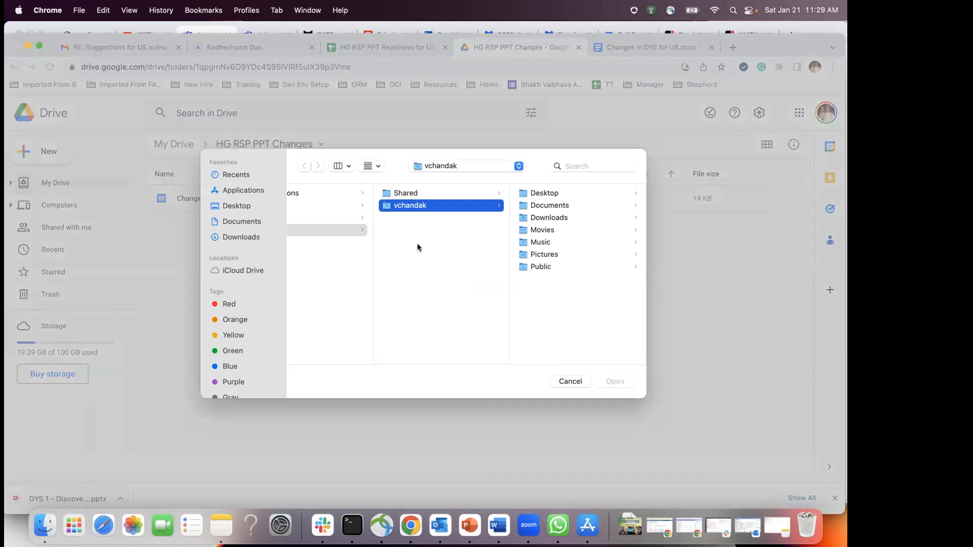
left_click(570, 381)
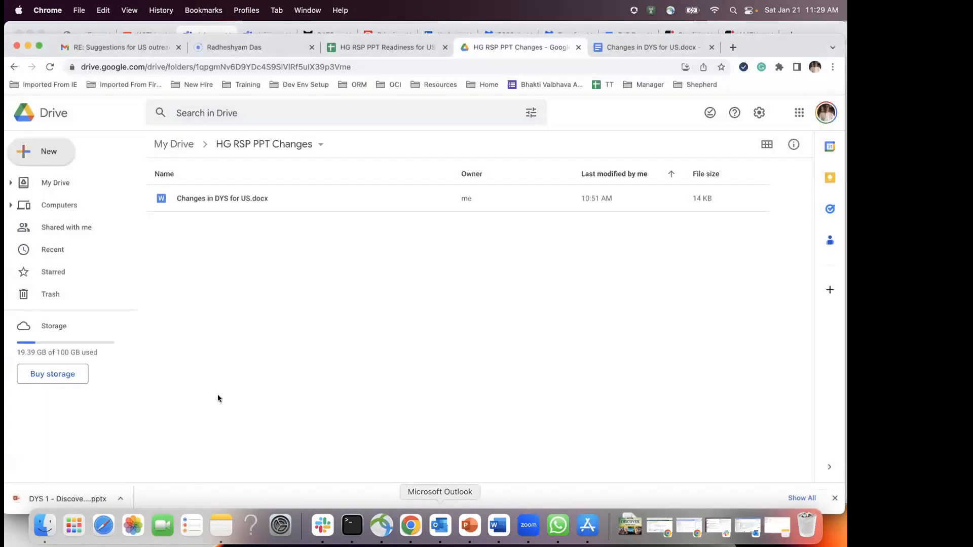
left_click(499, 525)
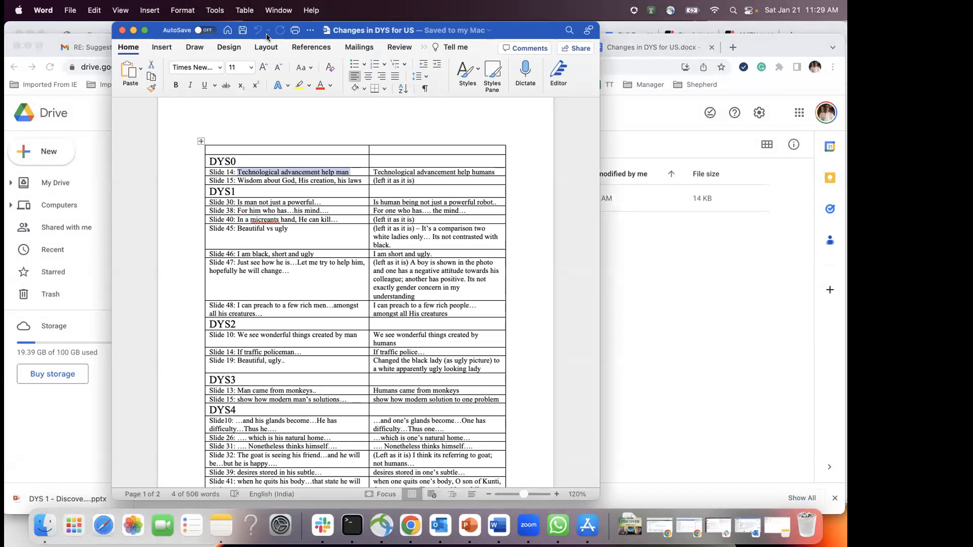
Step: Create a new blank Word document and position its window
left_click_drag(267, 34, 275, 102)
left_click(69, 10)
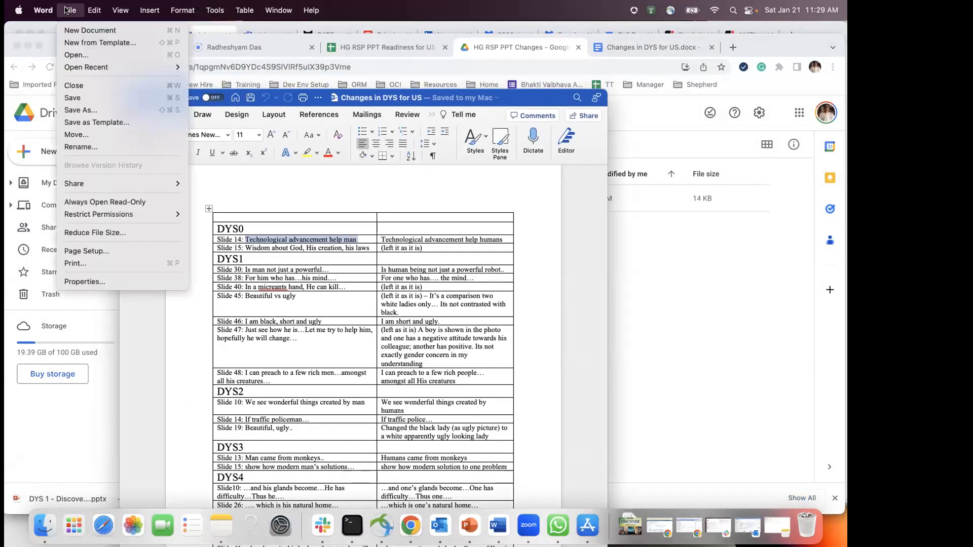
left_click(81, 30)
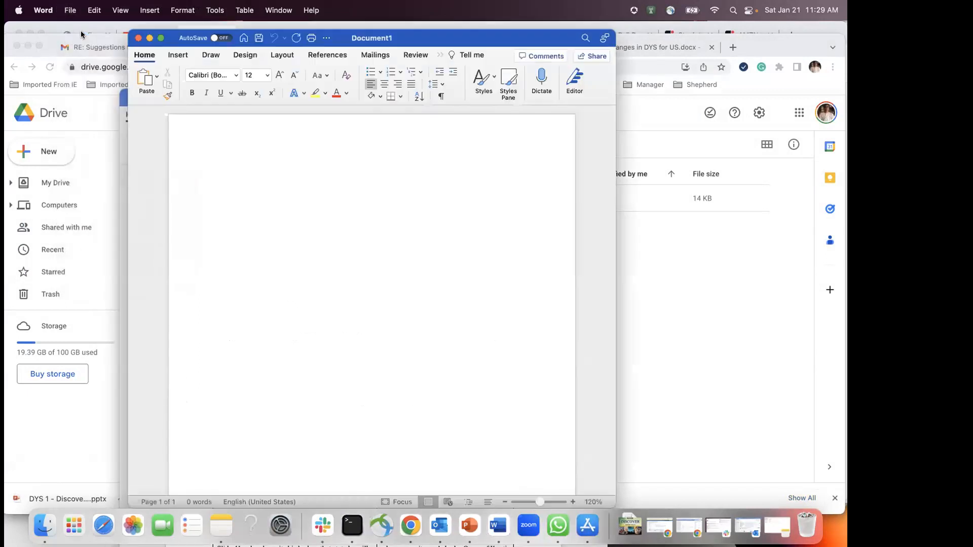
left_click_drag(550, 41, 581, 87)
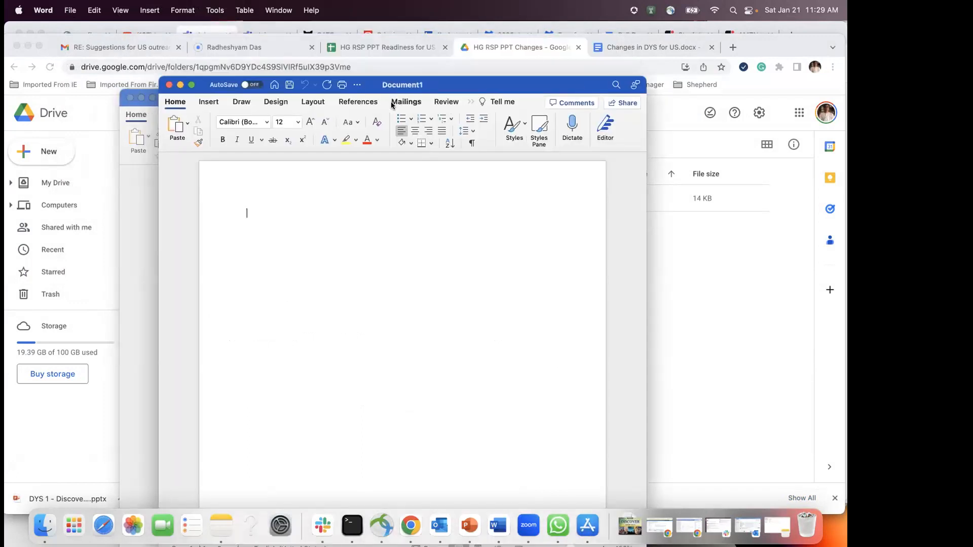
type("DY")
key("BackSpace")
Step: Copy the DYS0, Slide 14 and Slide 15 rows into the new document
left_click_drag(436, 94, 607, 93)
left_click(296, 268)
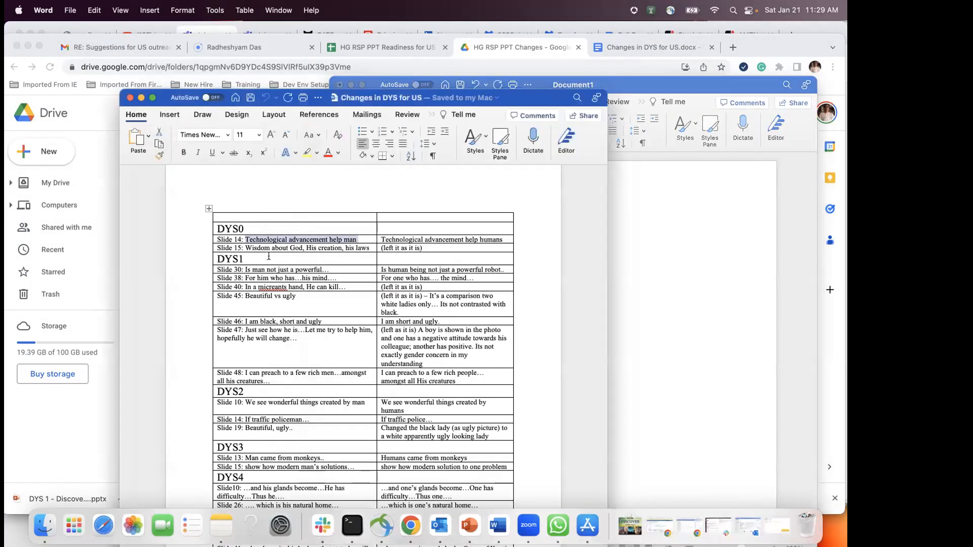
left_click_drag(217, 225, 451, 247)
key("super+c")
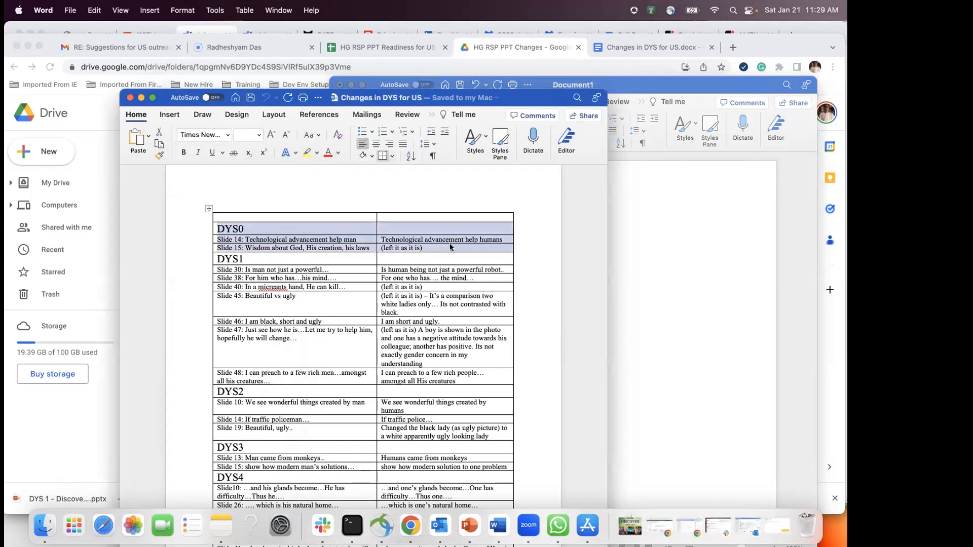
left_click(695, 243)
key("super+v")
left_click(459, 217)
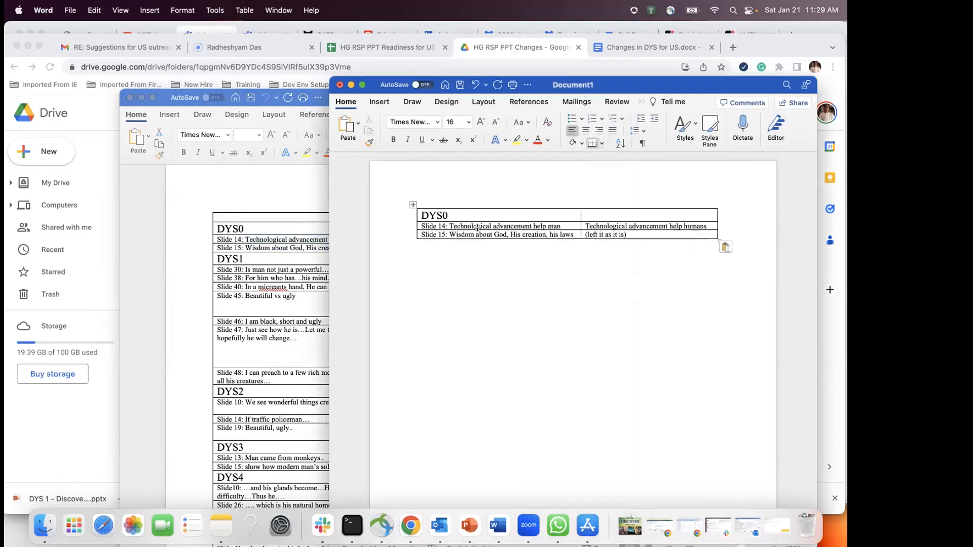
left_click_drag(564, 86, 415, 86)
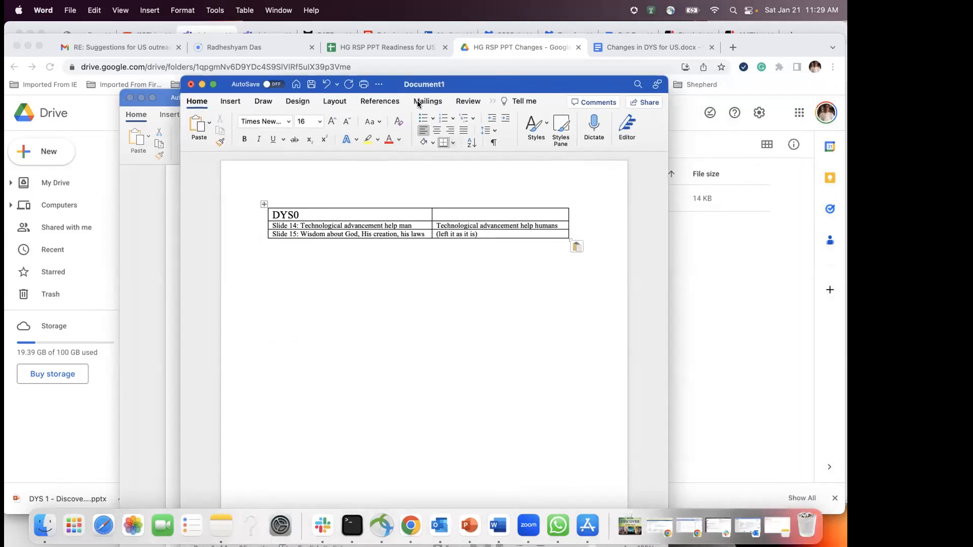
Step: Replace the Slide 14 texts with 'line' and 'New line', then open Save As
left_click_drag(412, 225, 324, 226)
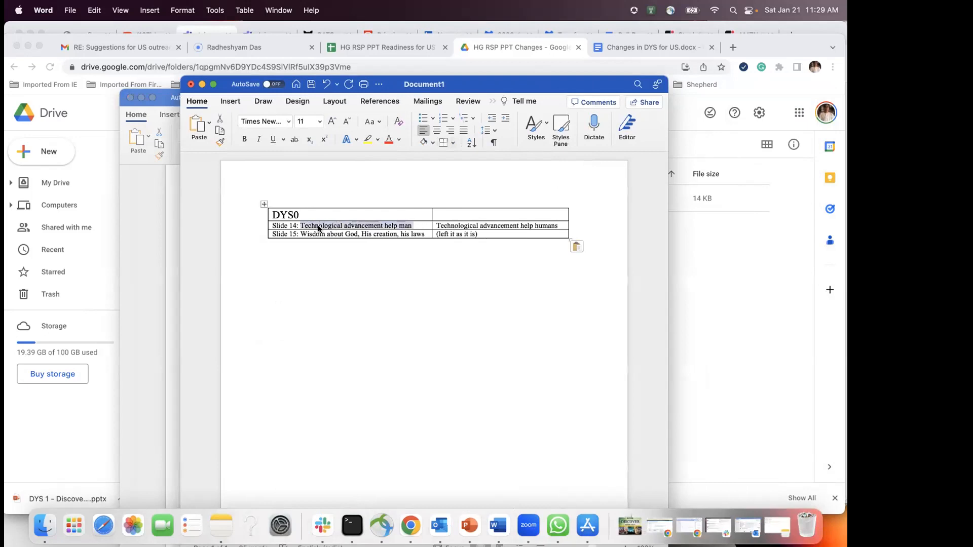
key("BackSpace")
type("14: line")
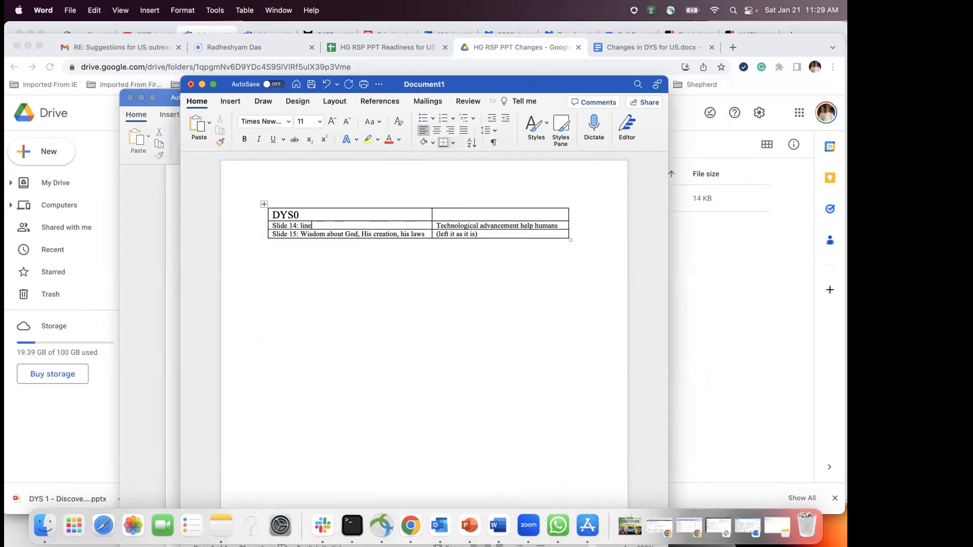
left_click_drag(559, 226, 437, 226)
type("New line")
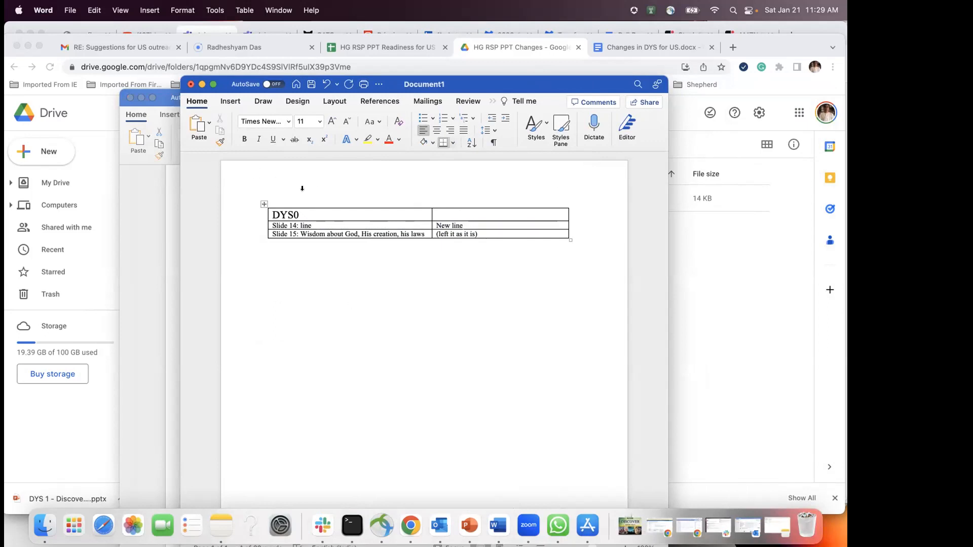
left_click(302, 188)
left_click(70, 10)
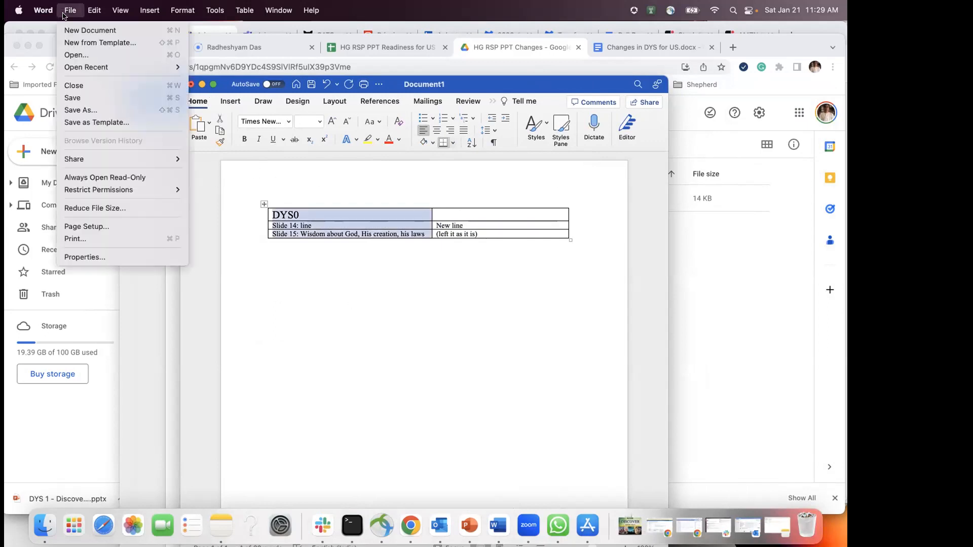
left_click(82, 109)
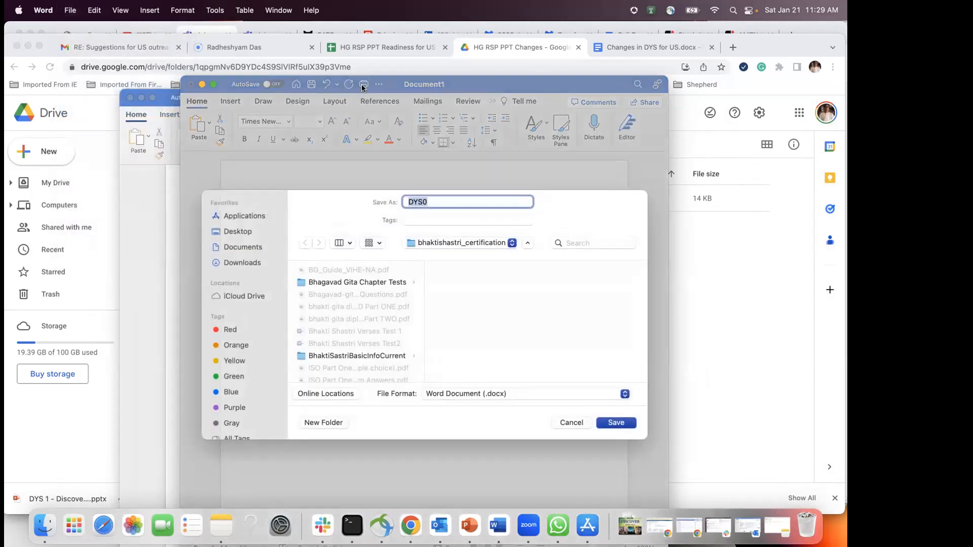
Step: Save the document in Documents as 'DYS 1 Changes' plus a reviewer's name, then return to Drive
left_click_drag(457, 77, 460, 110)
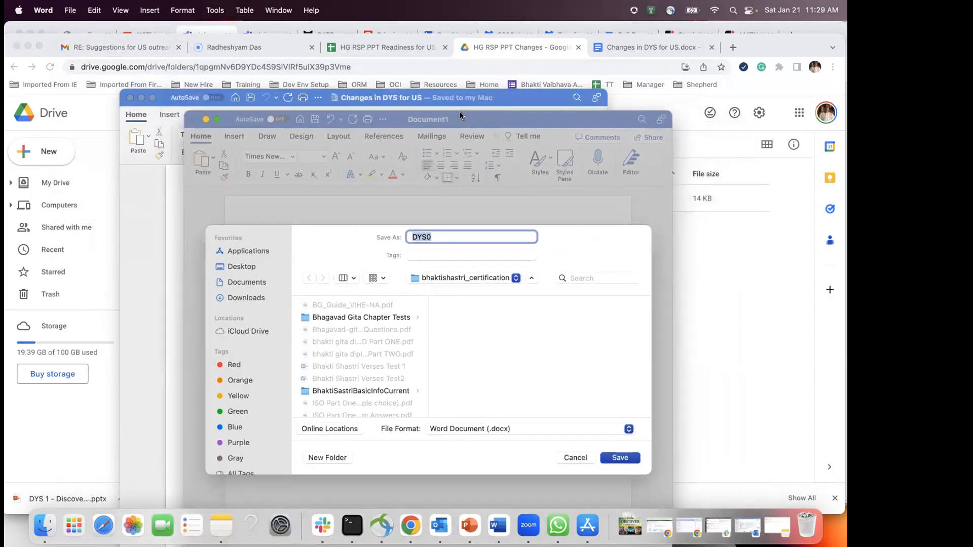
type("DYS 1 Changes - Sanjana")
left_click(486, 283)
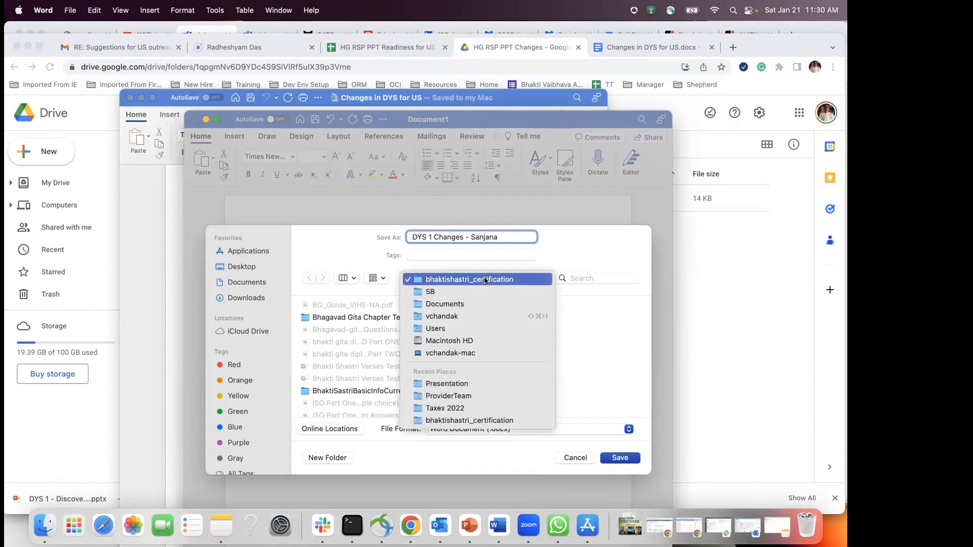
left_click(465, 303)
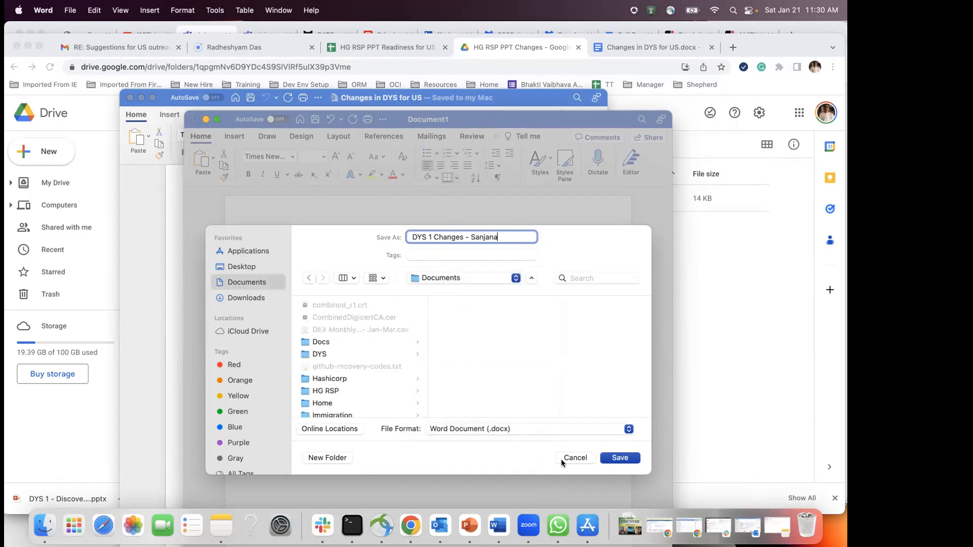
left_click(619, 459)
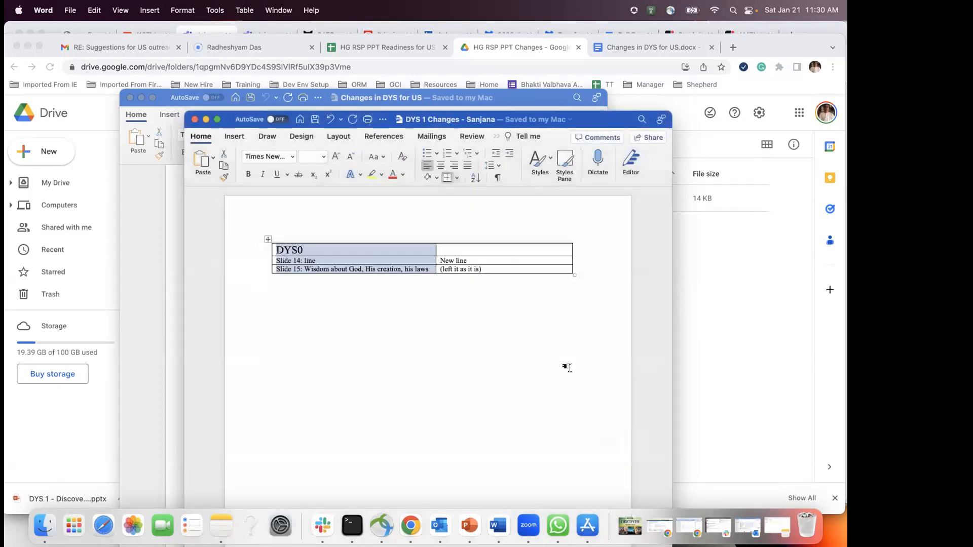
left_click_drag(572, 123, 613, 195)
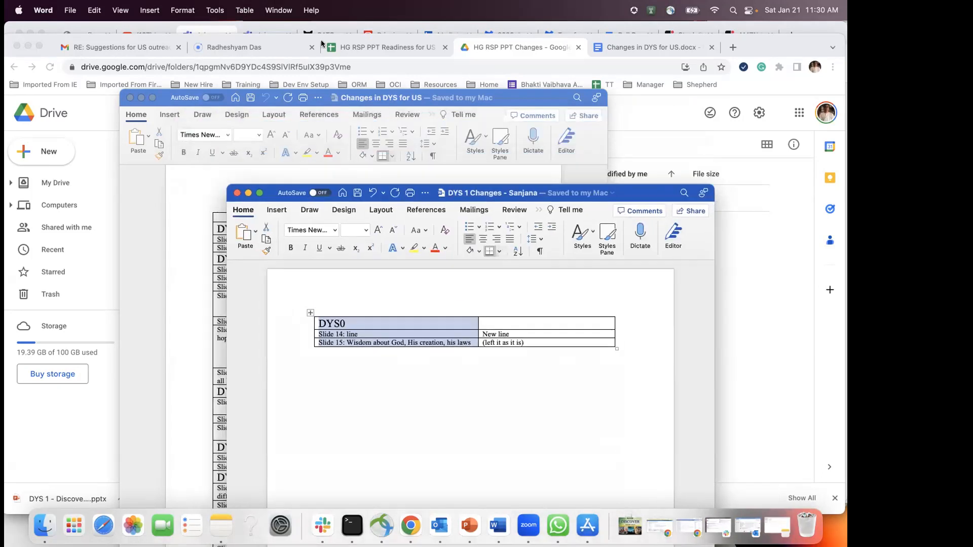
left_click(731, 270)
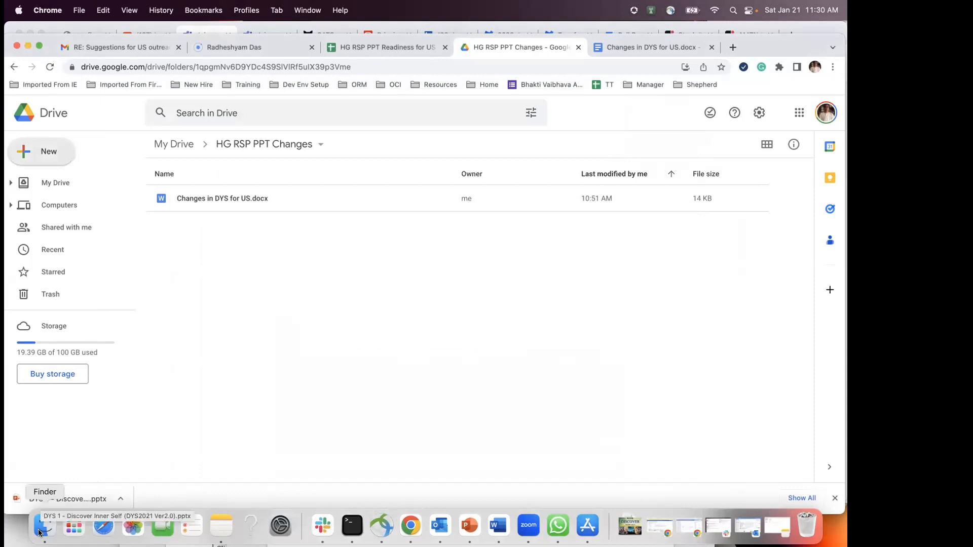
key("super+Tab")
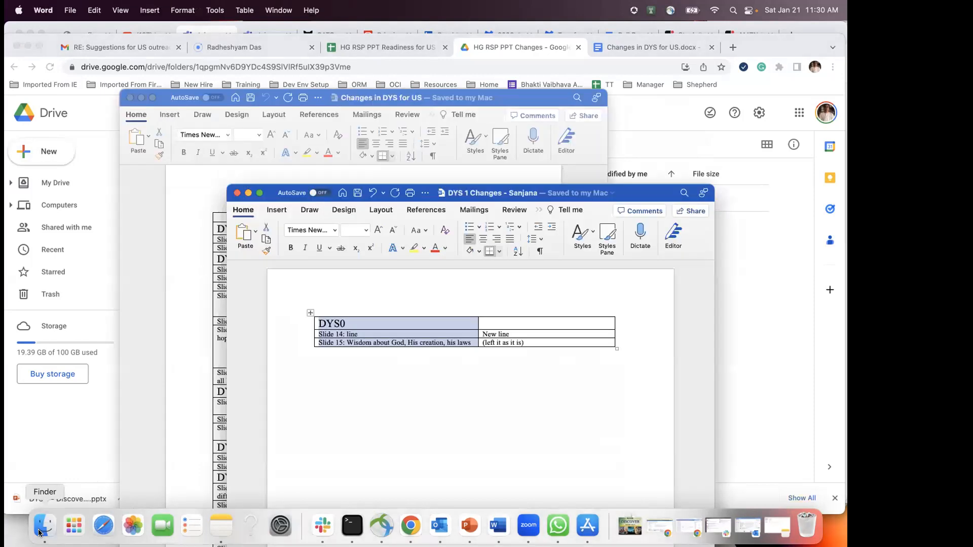
key("super+Tab")
left_click(41, 526)
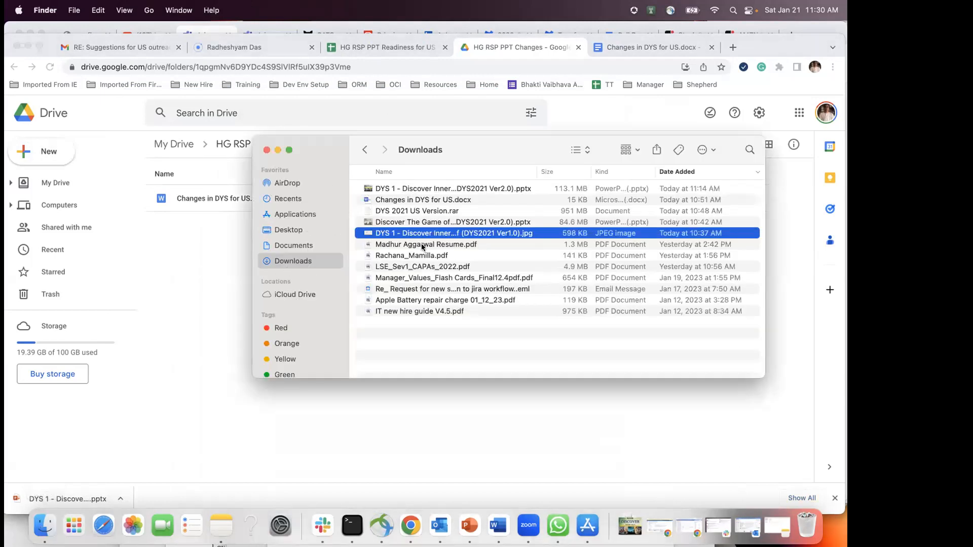
left_click(288, 246)
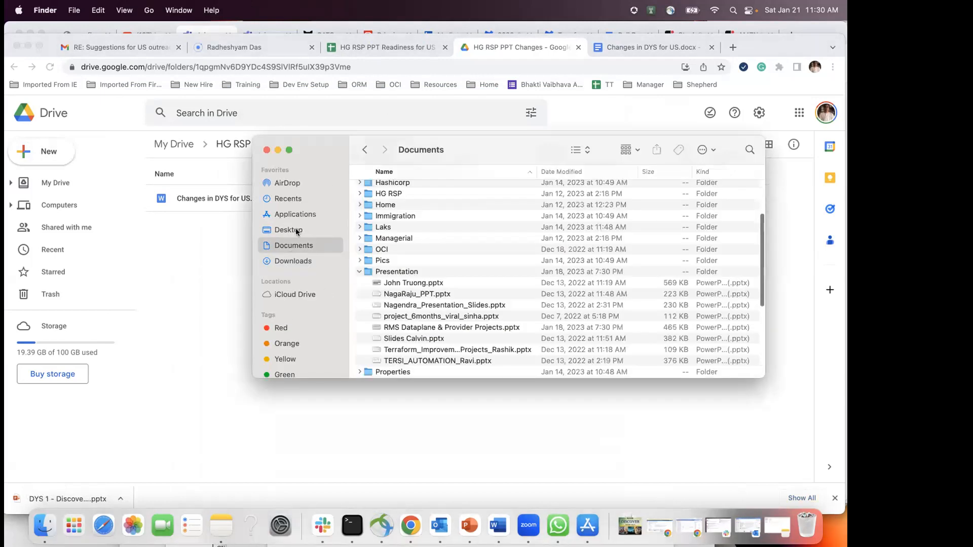
scroll(424, 224, "up", 5)
scroll(416, 256, "down", 5)
left_click(361, 261)
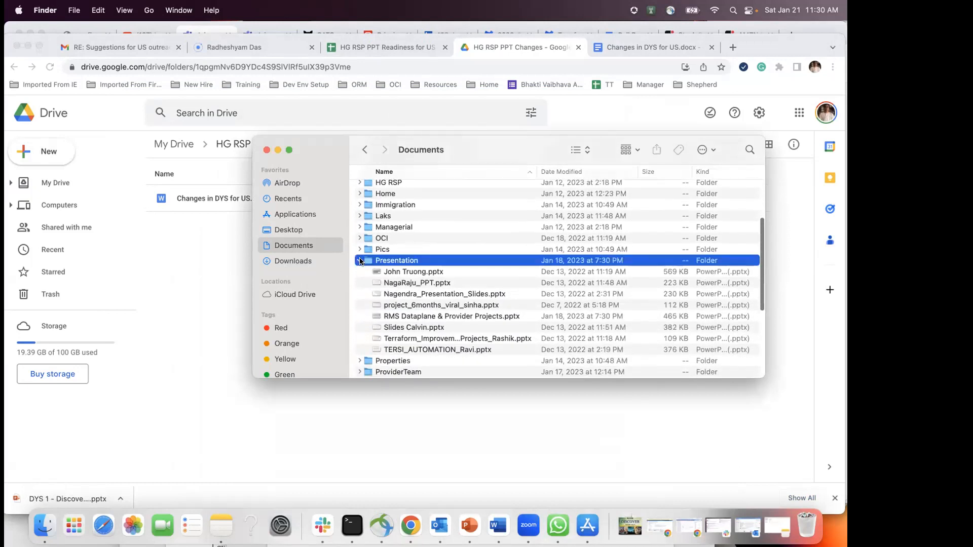
left_click(360, 261)
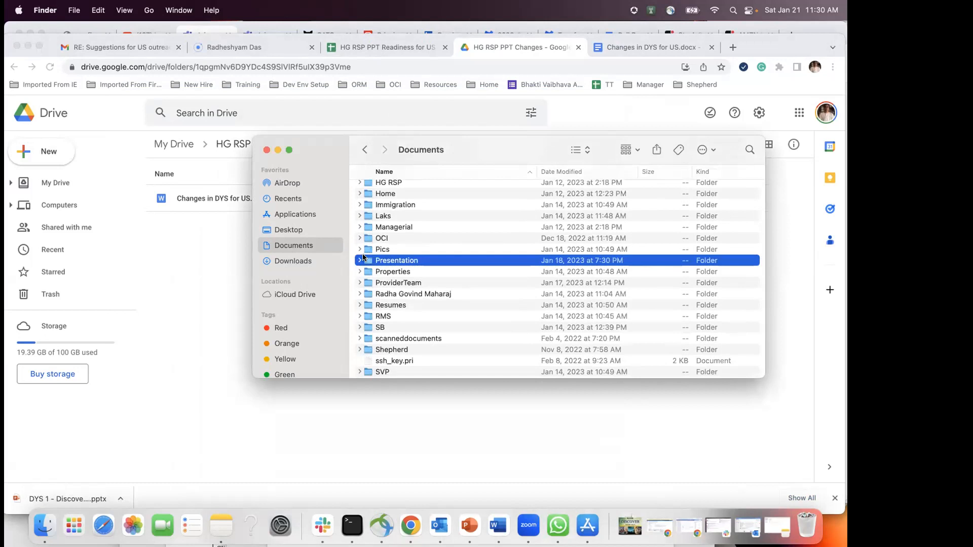
left_click(360, 328)
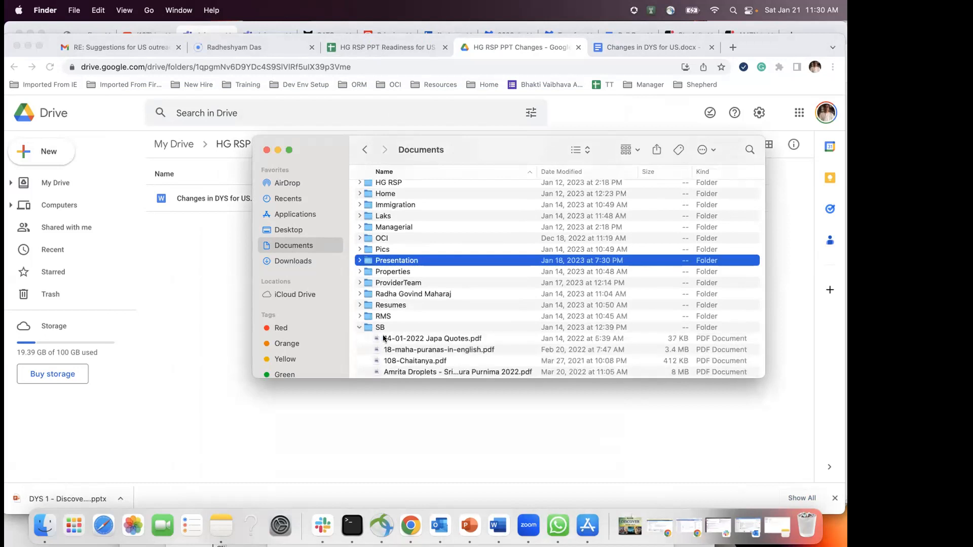
scroll(390, 353, "down", 5)
scroll(390, 353, "down", 3)
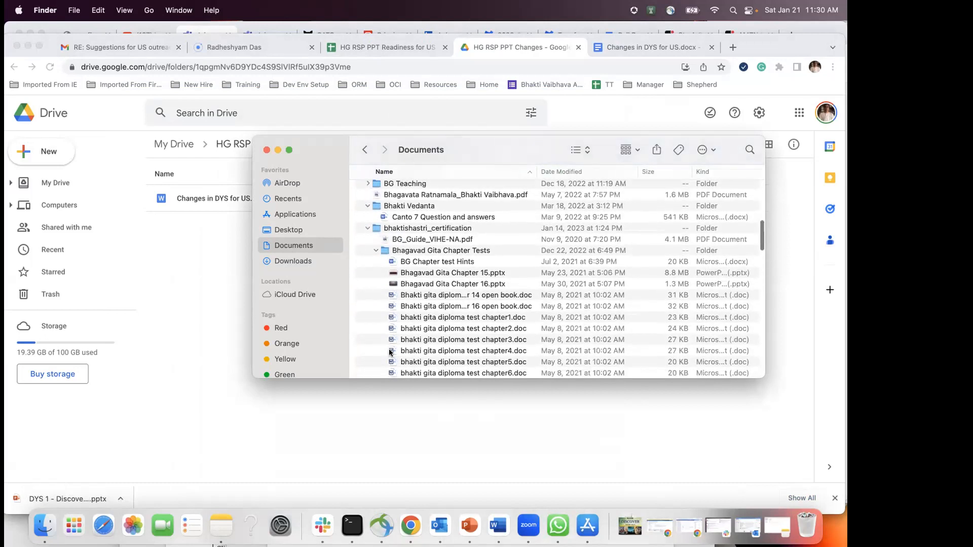
left_click(366, 229)
scroll(377, 247, "down", 4)
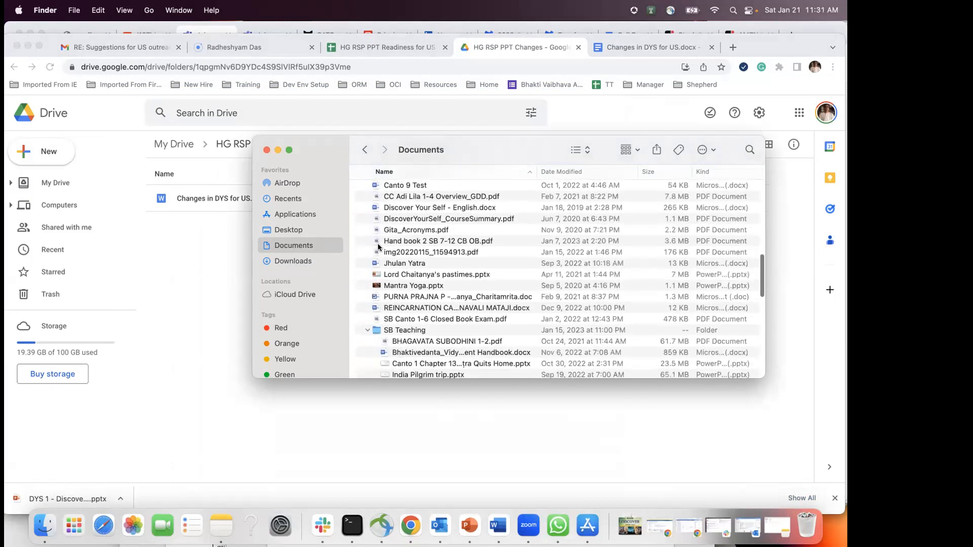
scroll(378, 247, "down", 10)
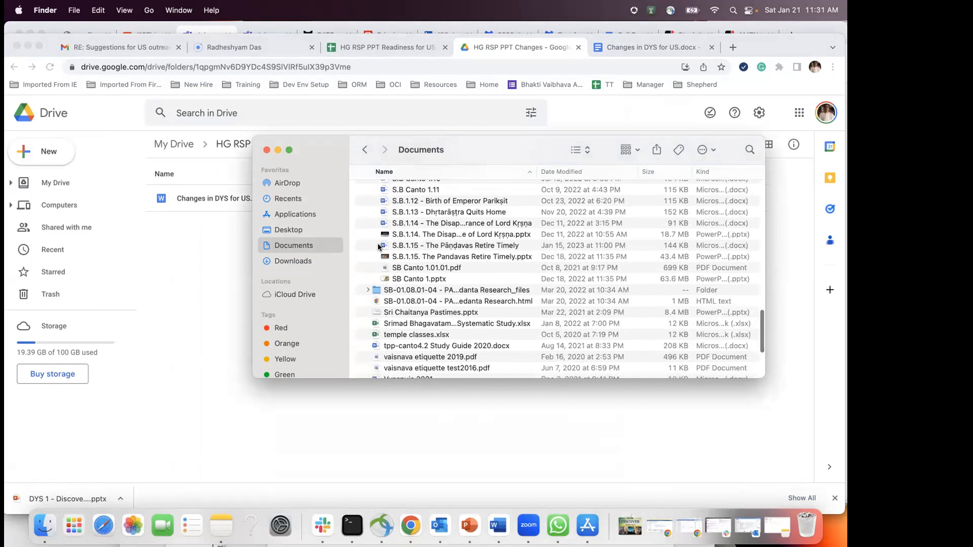
scroll(436, 349, "down", 5)
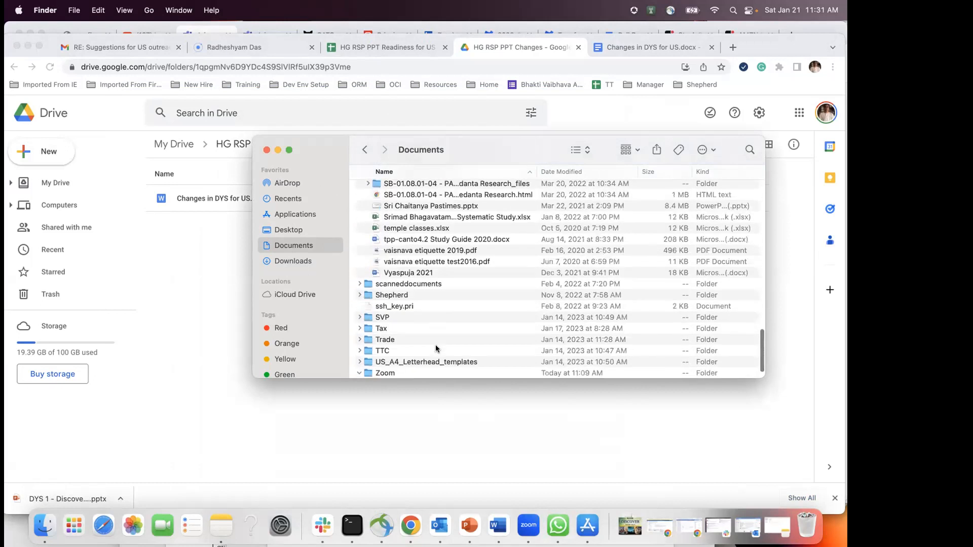
scroll(435, 349, "up", 20)
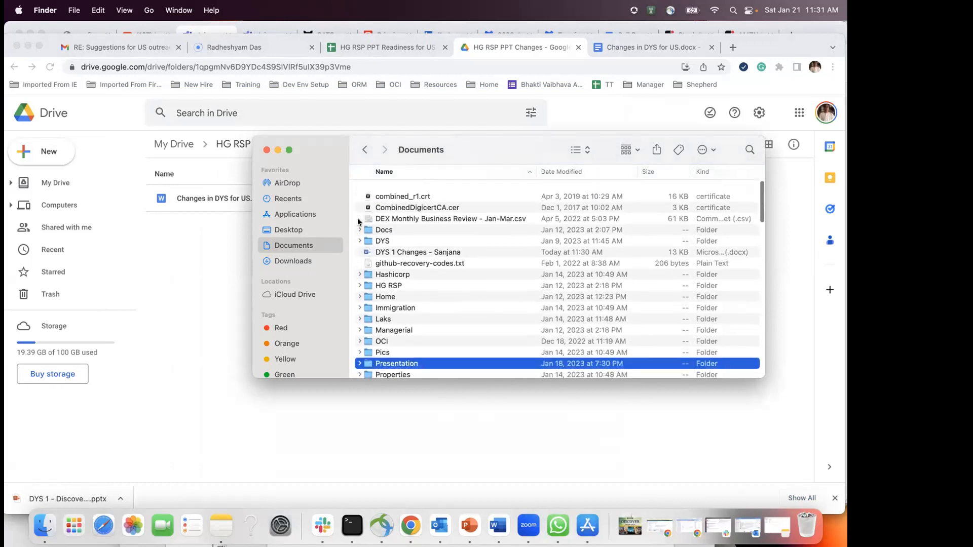
left_click(193, 274)
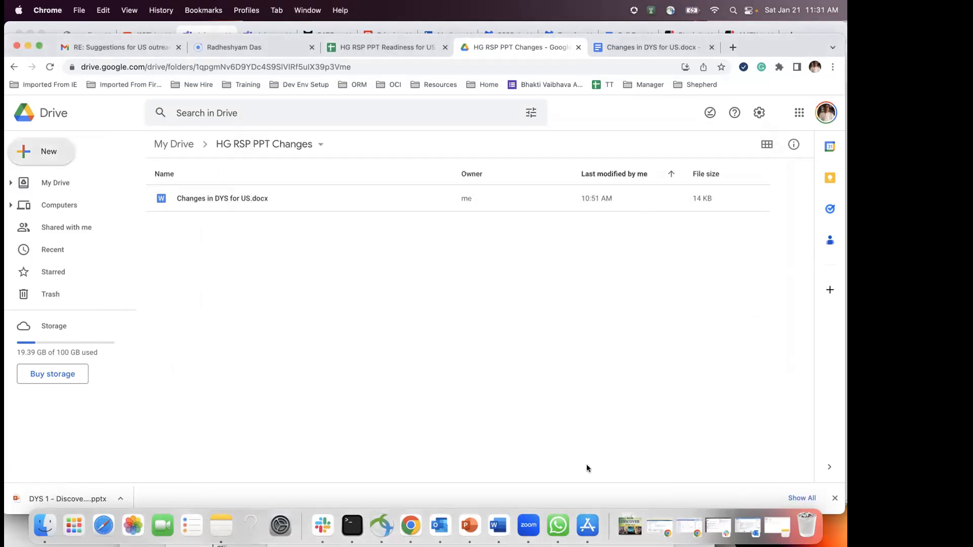
Step: Save As over the existing DYS 1 Changes file in Documents, confirming Replace
left_click(497, 526)
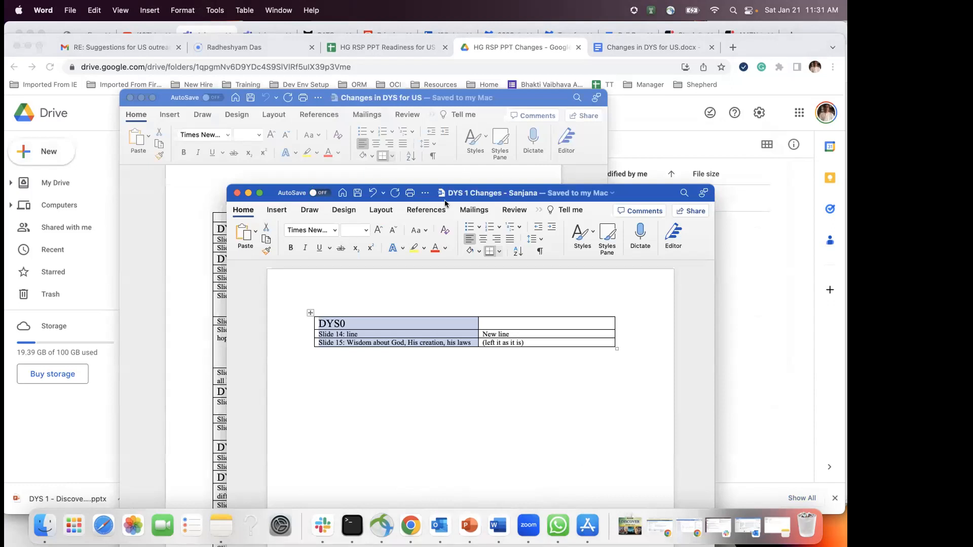
left_click(61, 10)
left_click(87, 106)
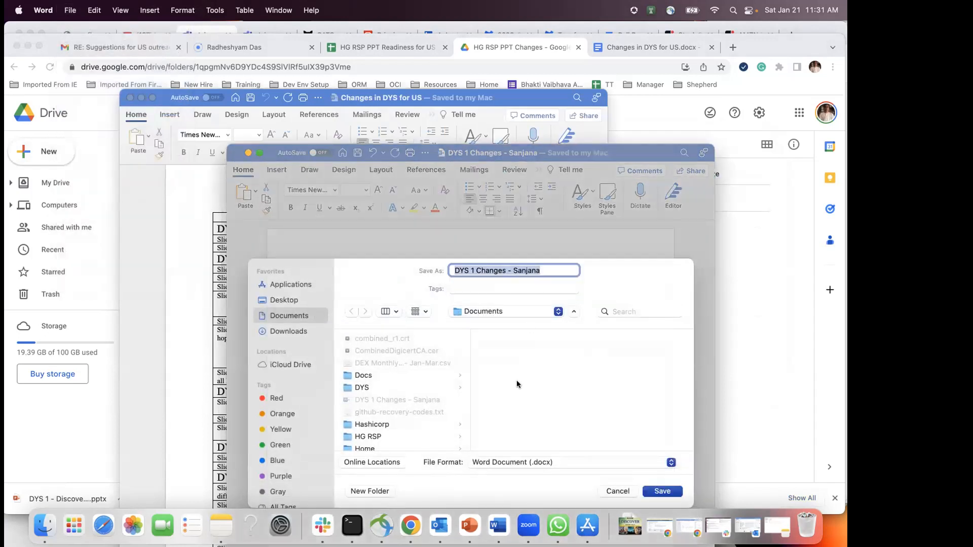
left_click(659, 491)
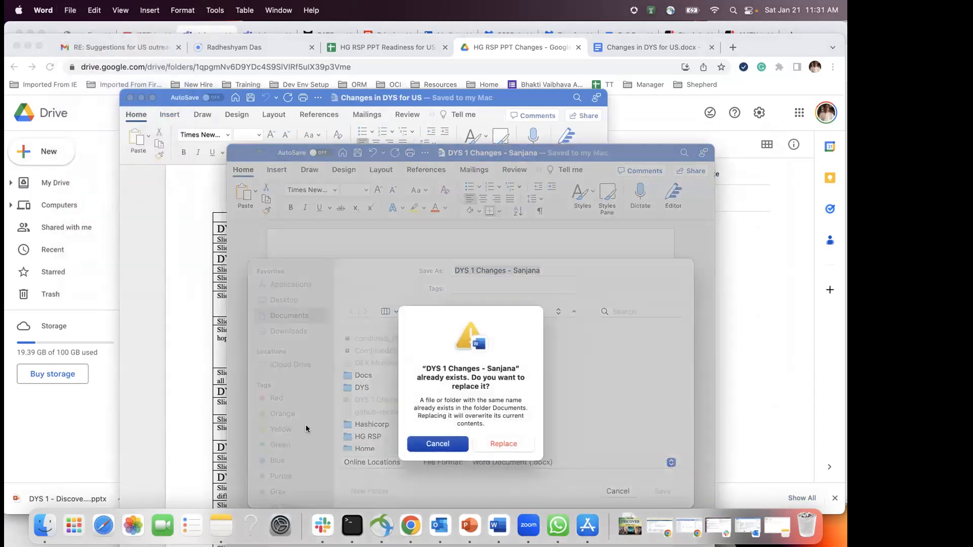
left_click(496, 443)
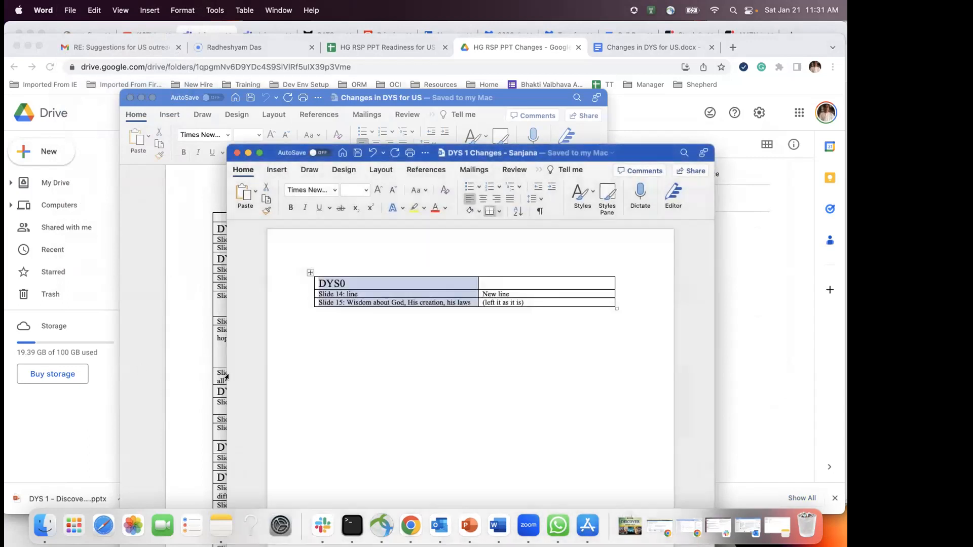
left_click(36, 532)
Step: Find and select the DYS 1 Changes file in Finder's Documents folder
scroll(427, 251, "up", 1)
scroll(427, 251, "down", 2)
left_click(295, 260)
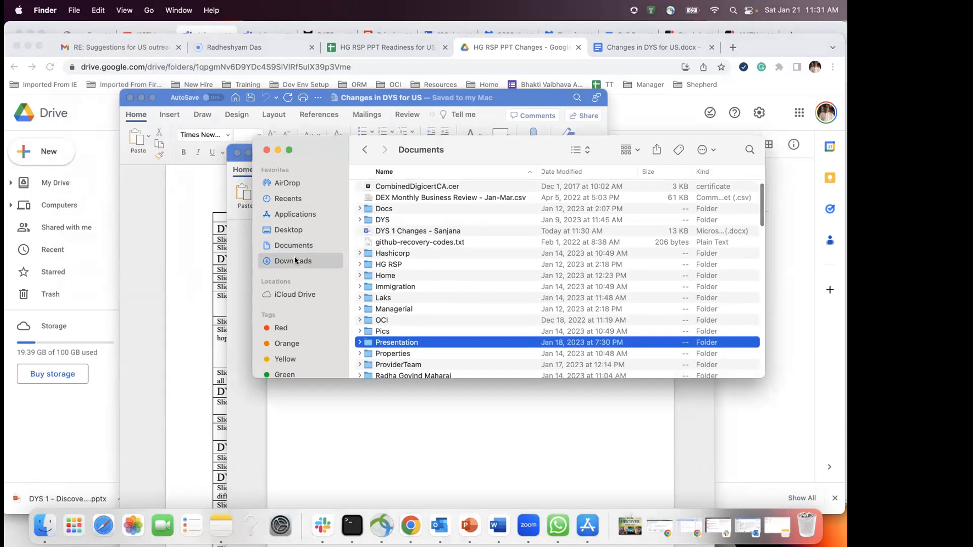
left_click(293, 245)
scroll(487, 258, "down", 15)
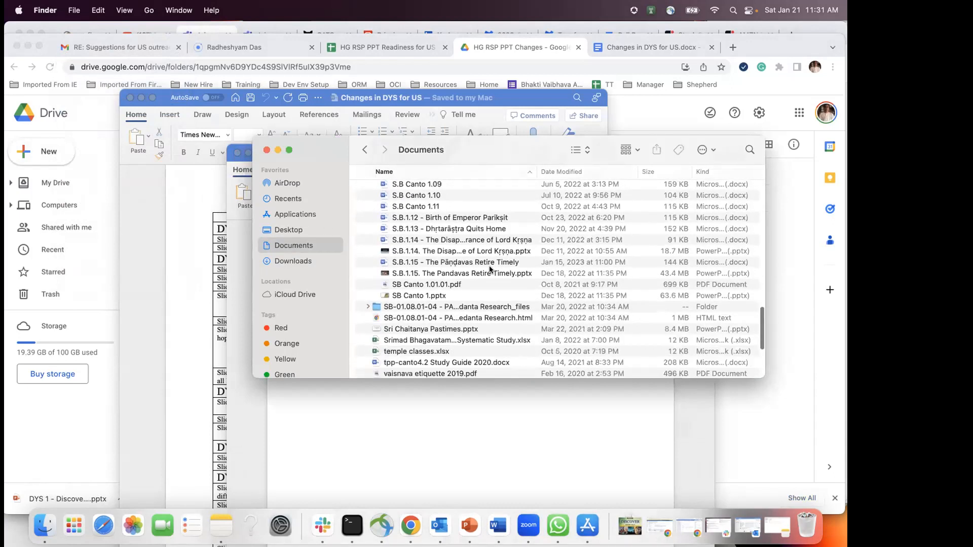
scroll(488, 266, "up", 10)
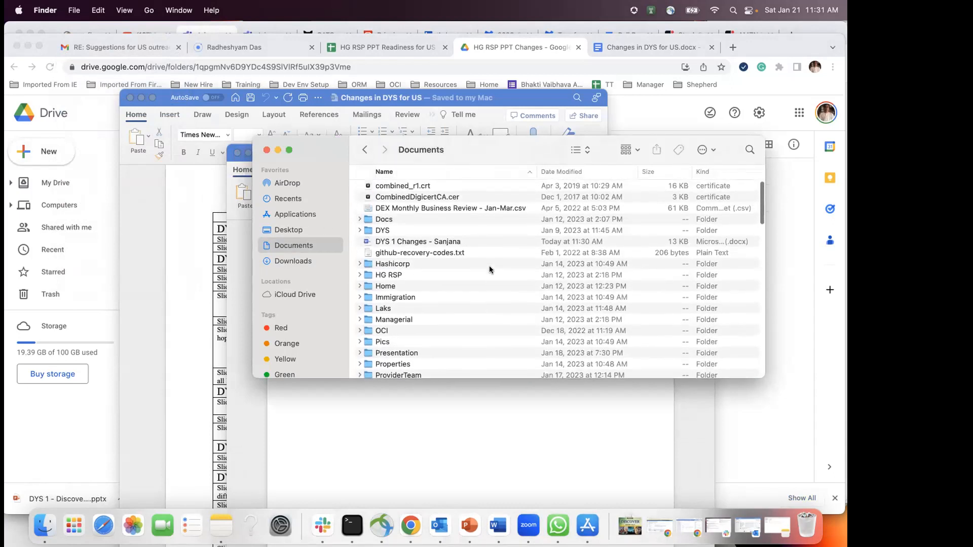
scroll(489, 266, "down", 3)
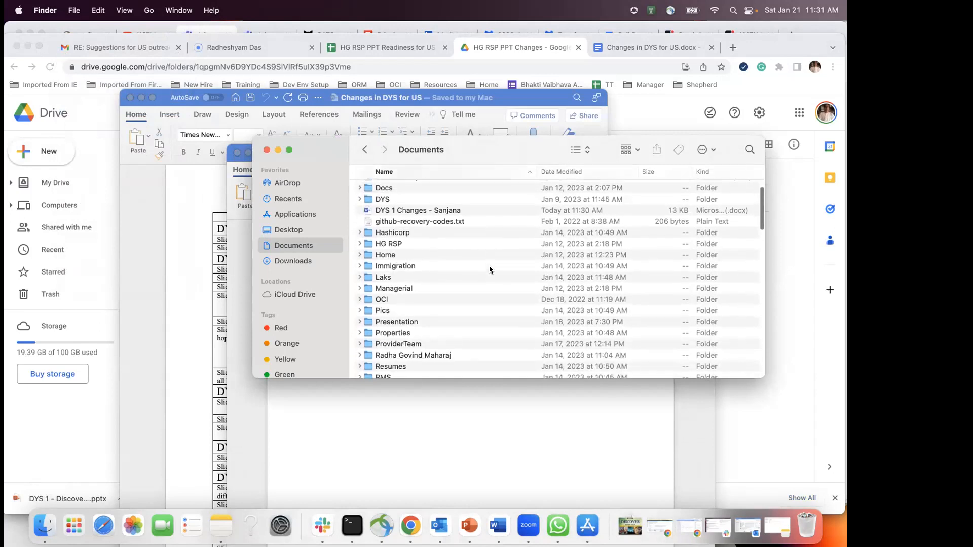
left_click(396, 259)
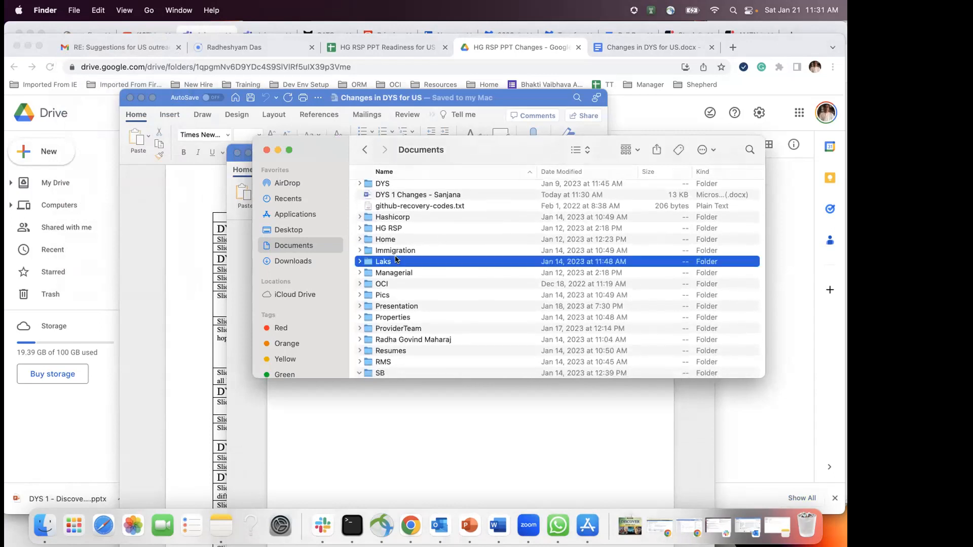
type("dys")
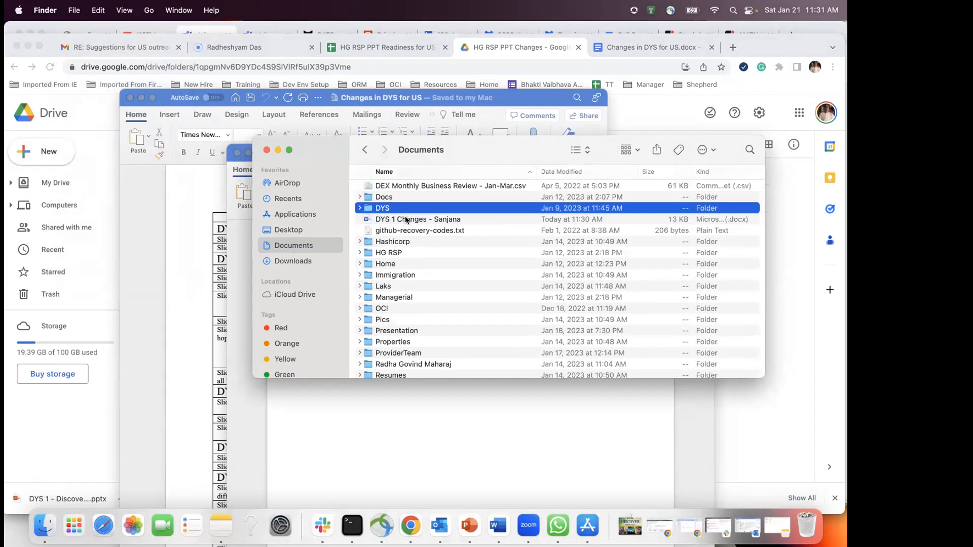
left_click(406, 219)
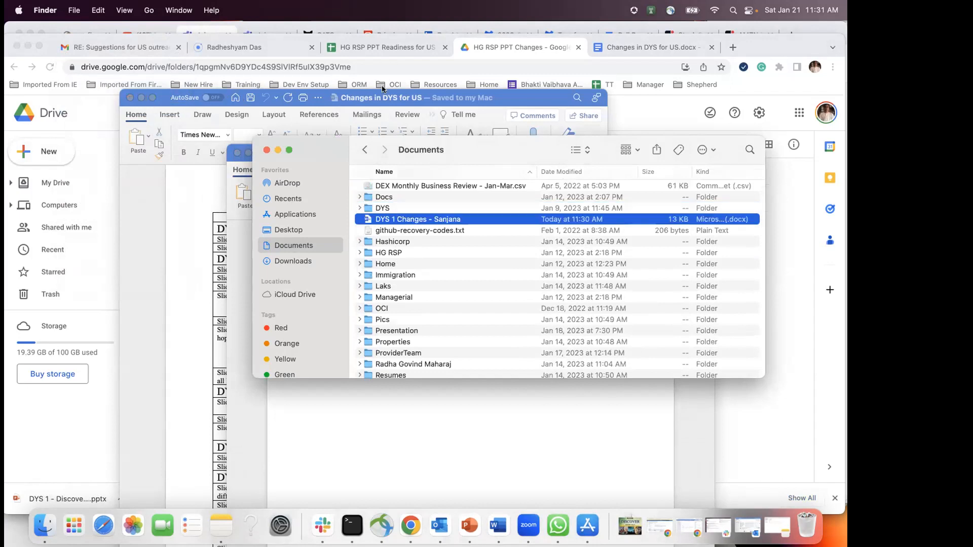
Step: Drag DYS 1 Changes into the Drive folder, then open the Readiness for US Audience sheet
left_click_drag(320, 152, 547, 151)
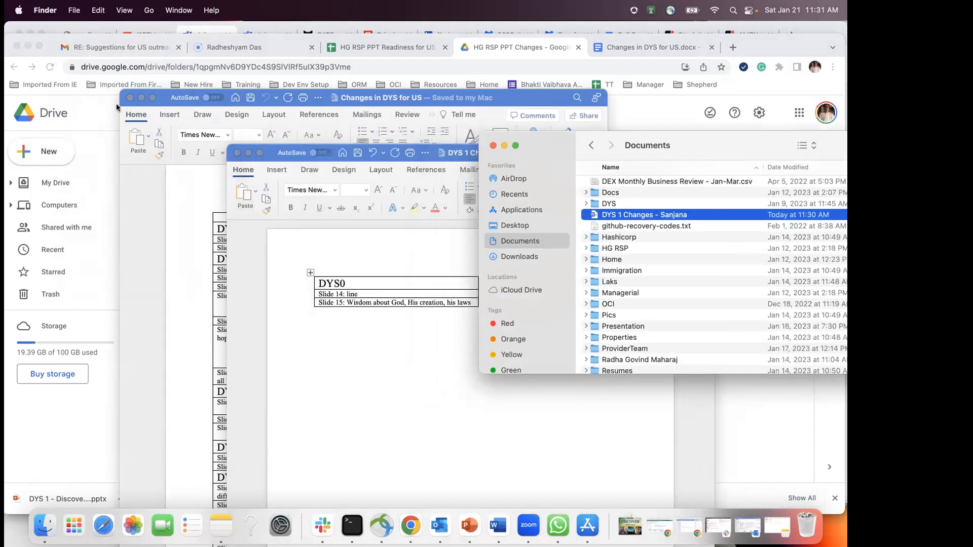
left_click(142, 98)
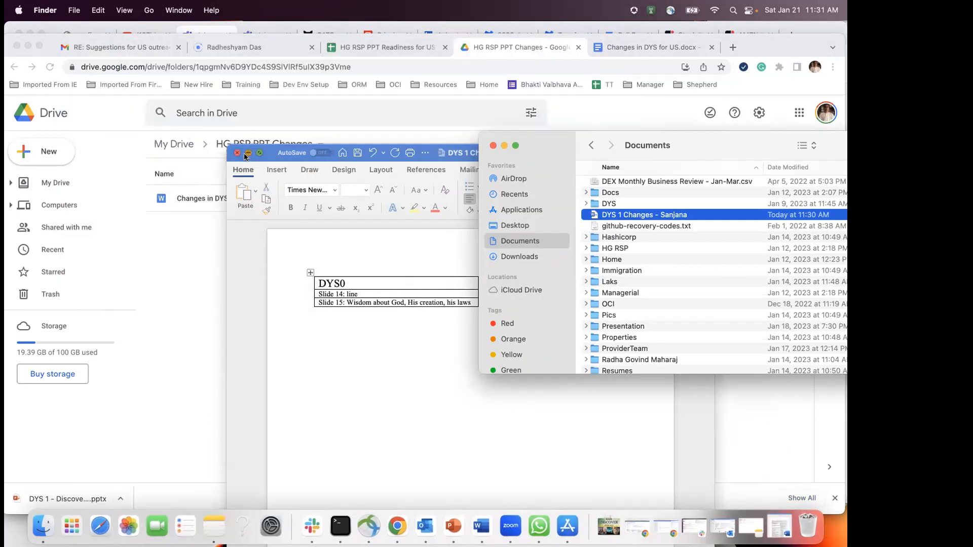
left_click(248, 153)
left_click_drag(626, 215, 296, 265)
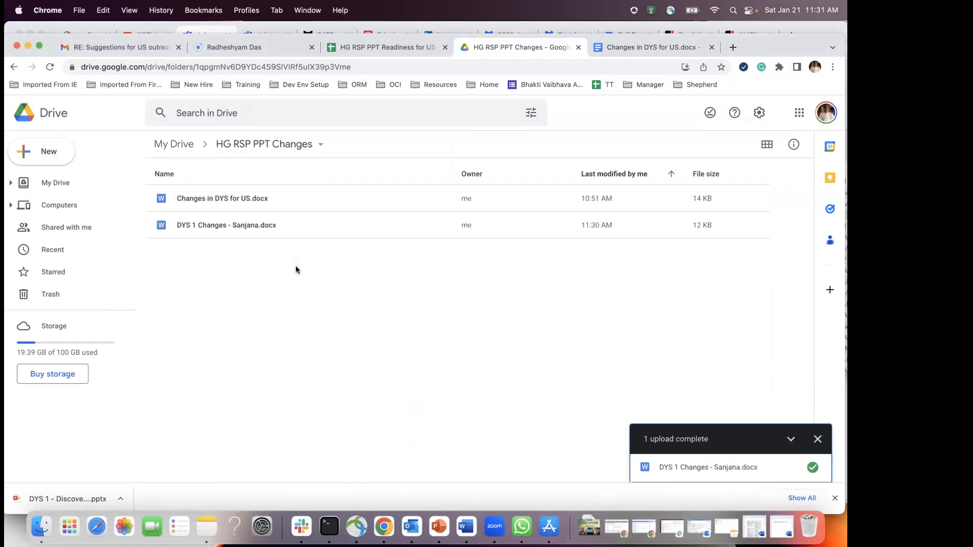
left_click(817, 439)
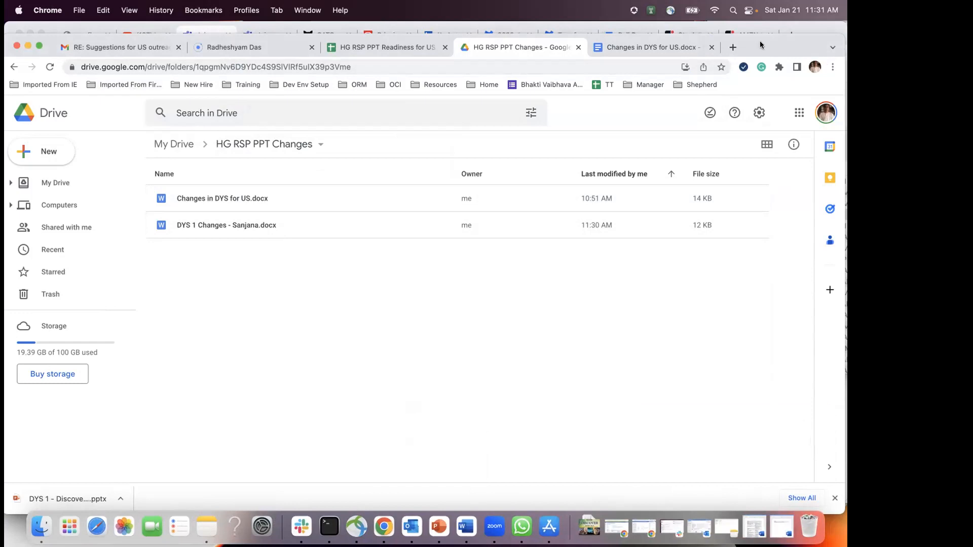
left_click_drag(760, 41, 766, 74)
left_click(400, 81)
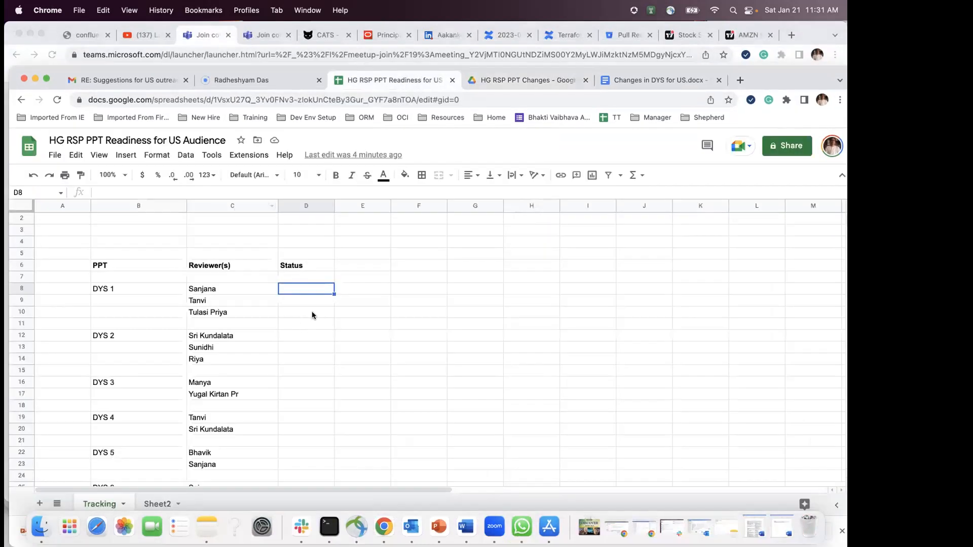
Step: Mark DYS 1's first reviewer status as Done in D8
type("Done")
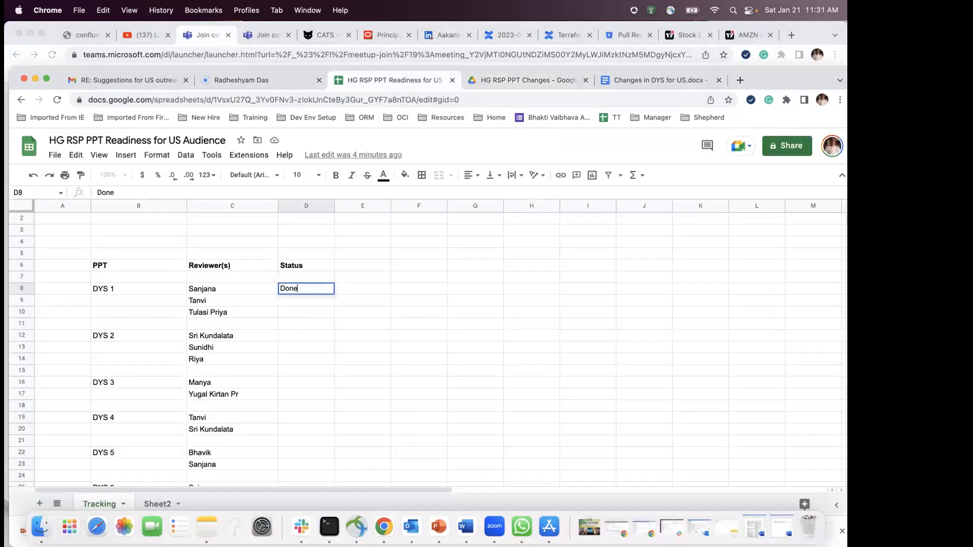
left_click(303, 316)
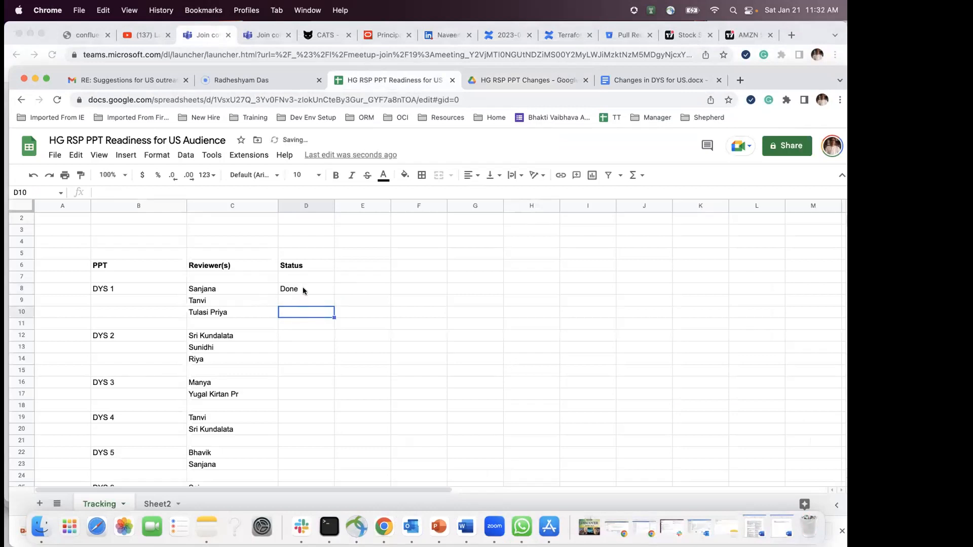
left_click_drag(772, 82, 772, 68)
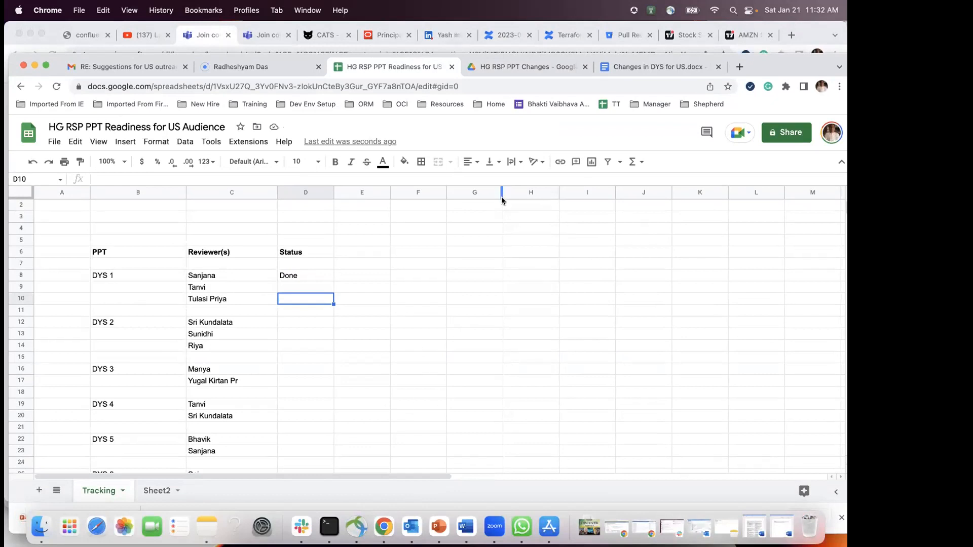
left_click_drag(771, 68, 771, 53)
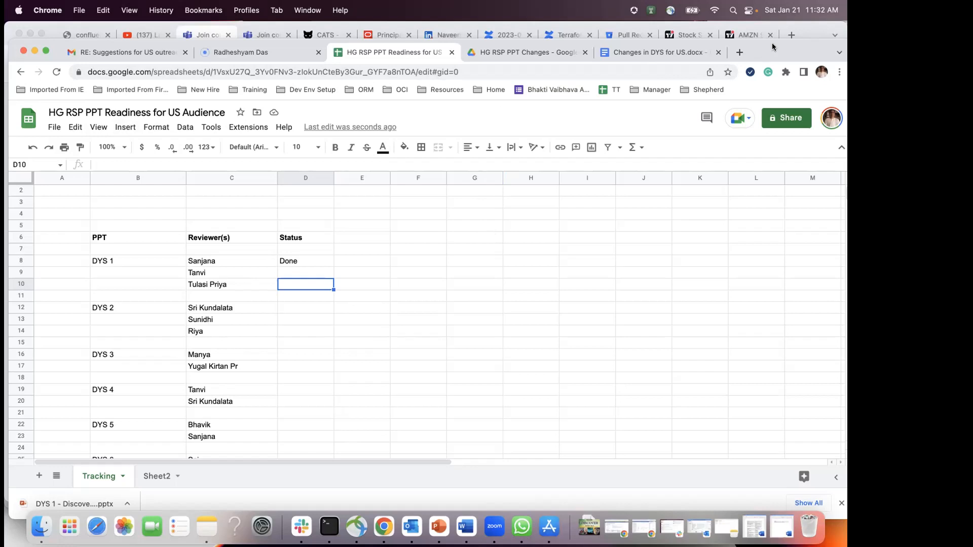
left_click_drag(773, 45, 772, 58)
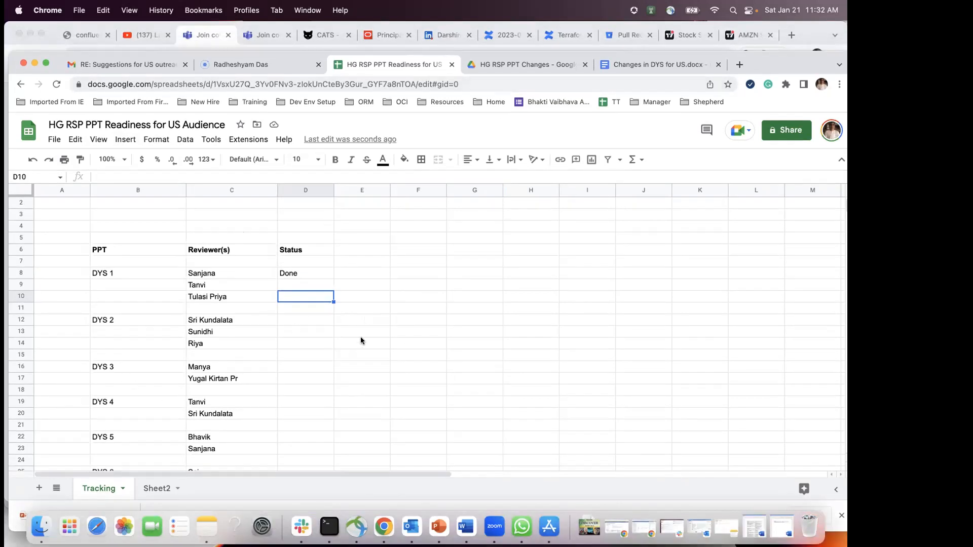
Step: Bold the DYS 1–4 lead reviewers in C8, C12, C16 and C19
left_click(212, 273)
key("super+b")
left_click(209, 325)
key("super+b")
scroll(210, 355, "down", 1)
left_click(203, 331)
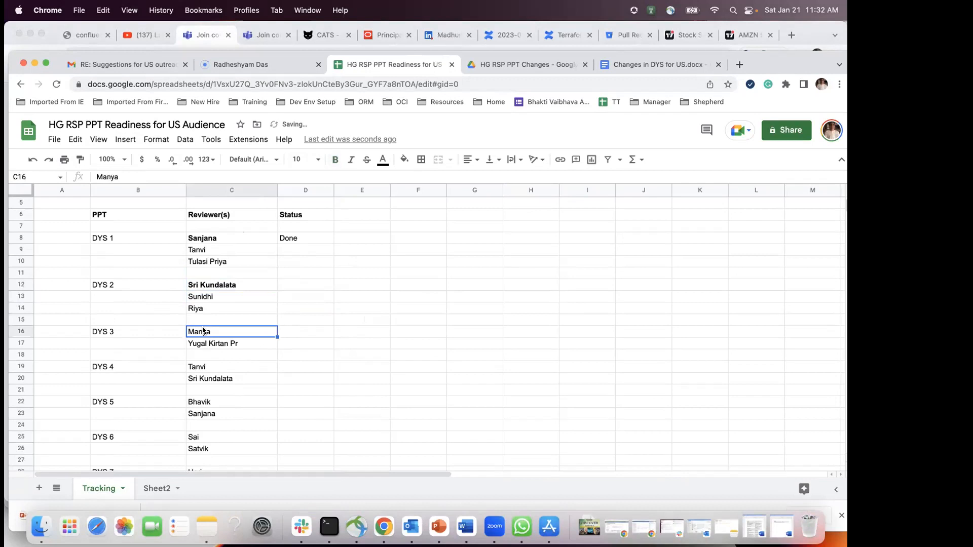
key("super+b")
scroll(252, 384, "down", 1)
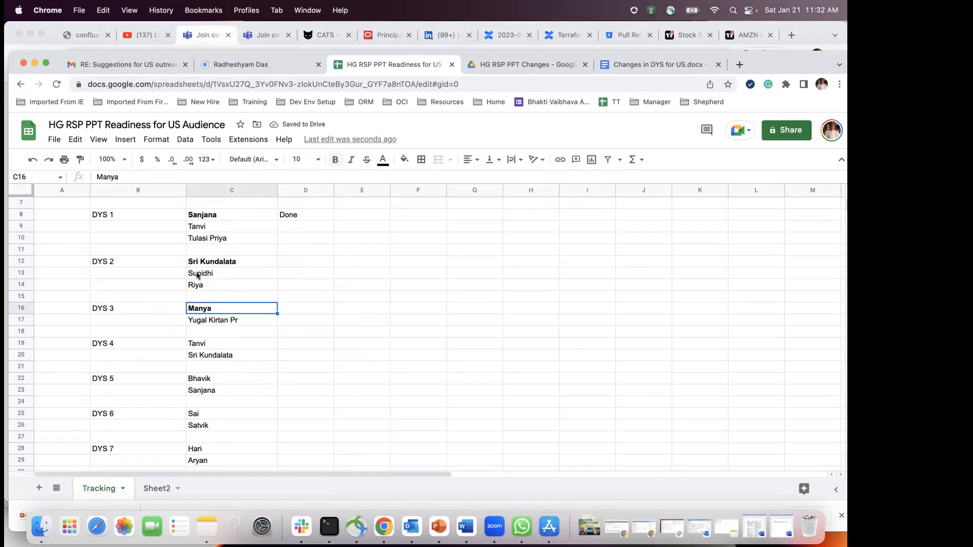
left_click(198, 346)
key("super+b")
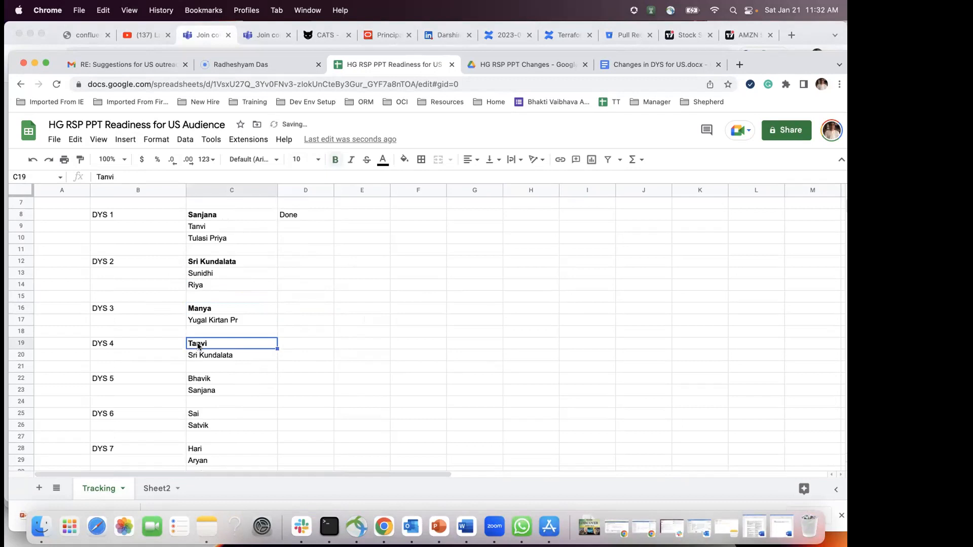
Step: Bold the remaining lead reviewers through DYS 8 in C31, then view the Discover Your Self website
left_click(202, 379)
key("super+b")
scroll(222, 386, "down", 3)
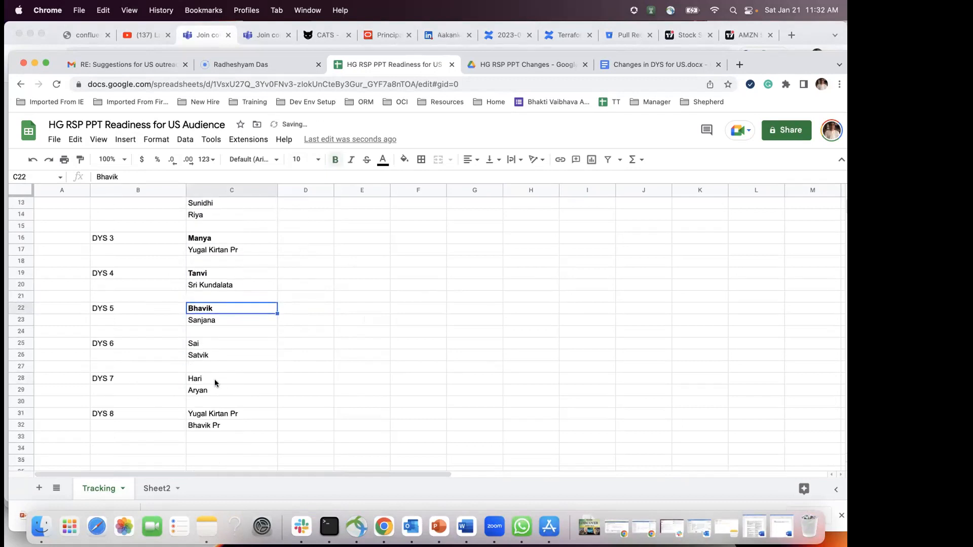
left_click(216, 344)
key("super+b")
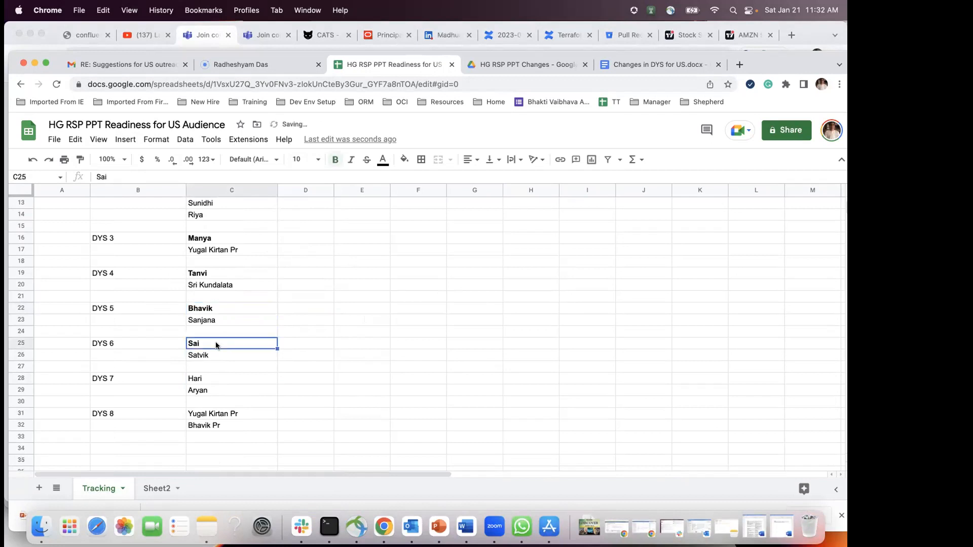
left_click(203, 379)
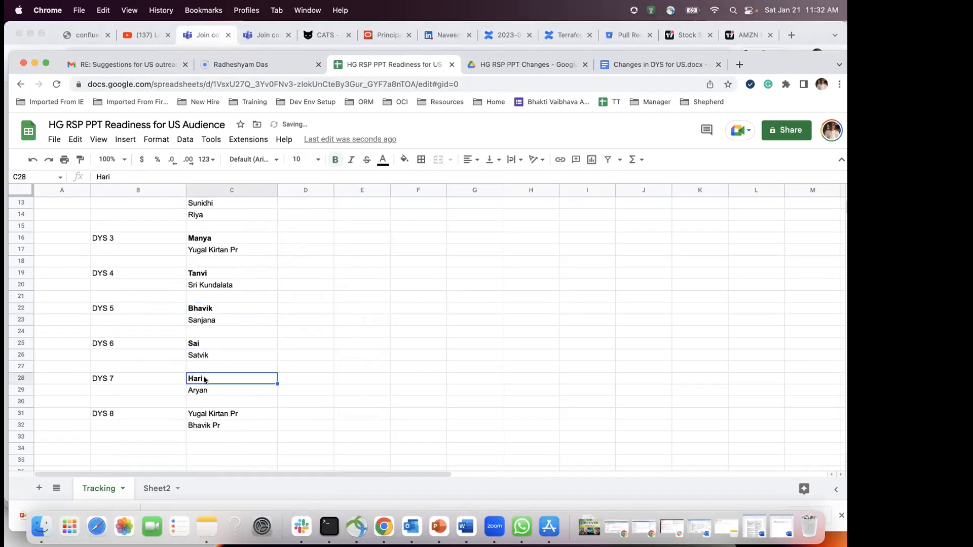
left_click(229, 414)
key("super+b")
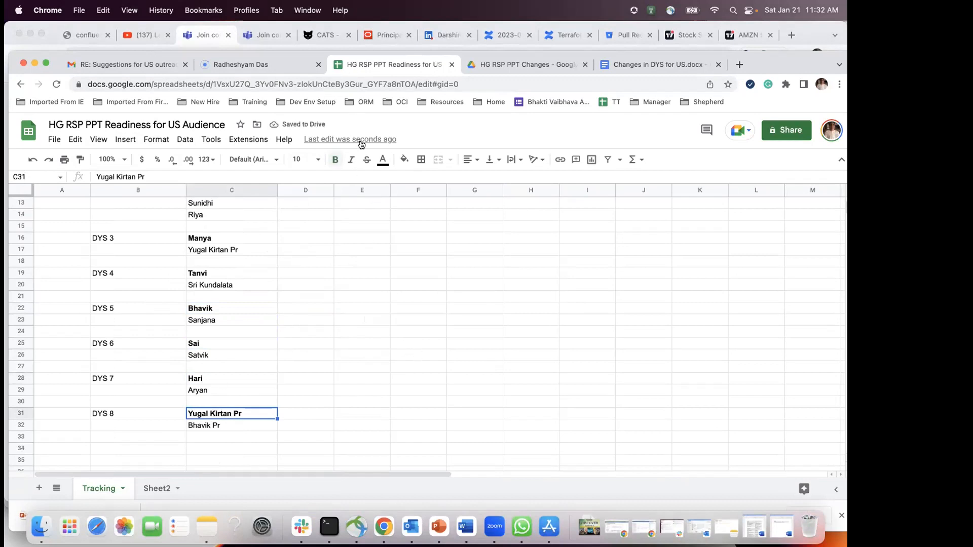
left_click(365, 282)
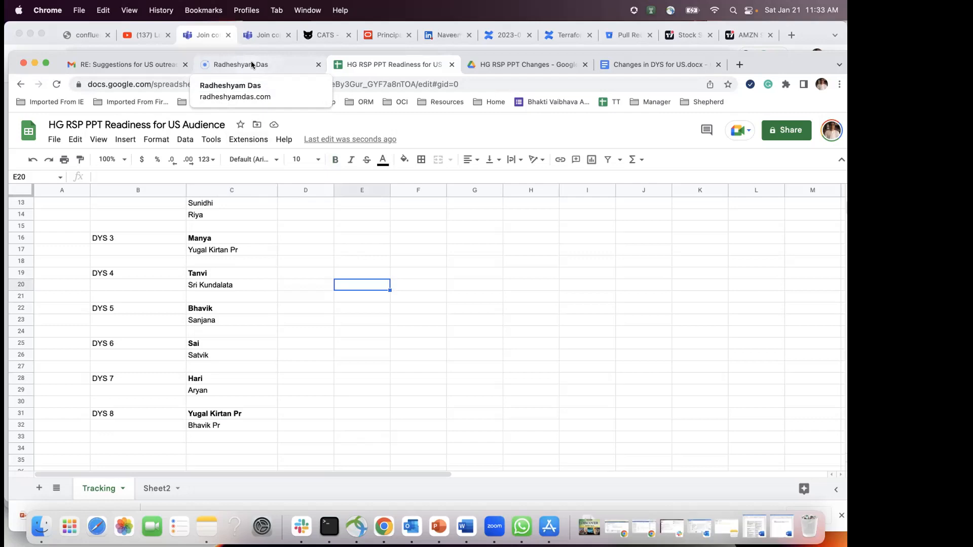
left_click(251, 62)
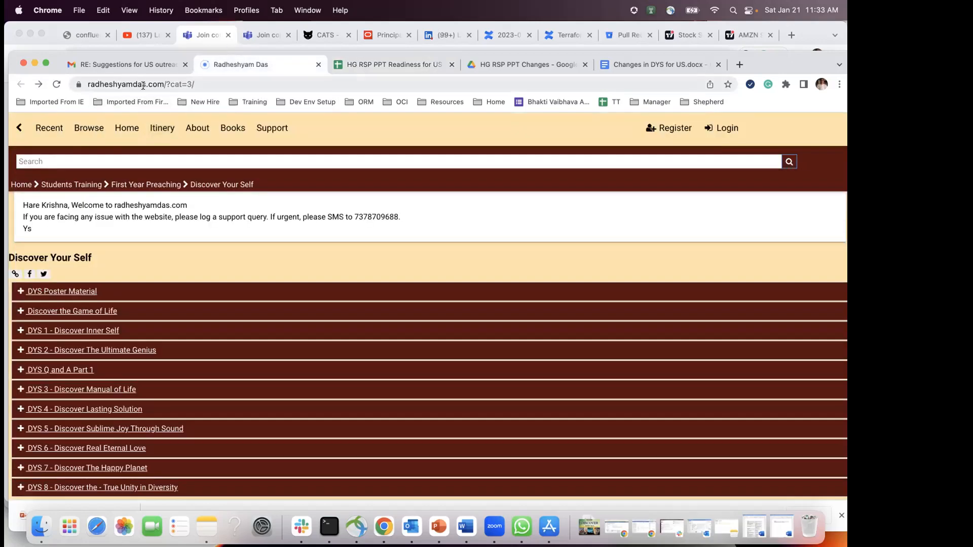
Step: Follow the C1 Location link in the Tracking sheet to the Discover Your Self lessons page
left_click(382, 68)
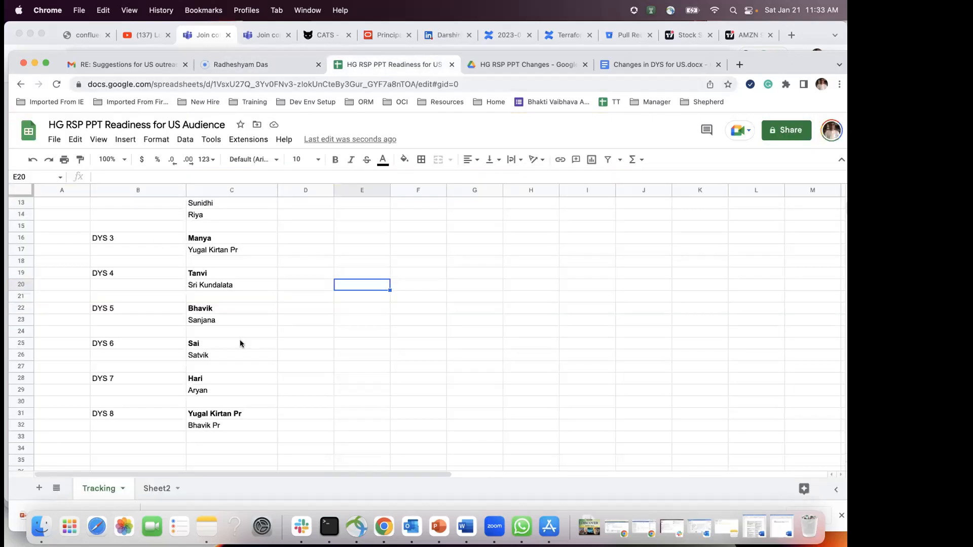
scroll(246, 299, "up", 5)
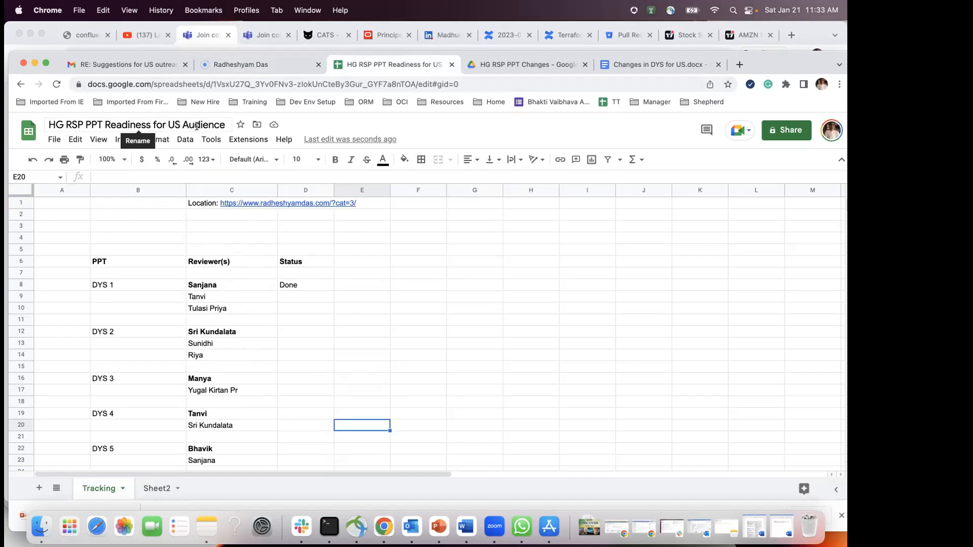
mouse_move(225, 204)
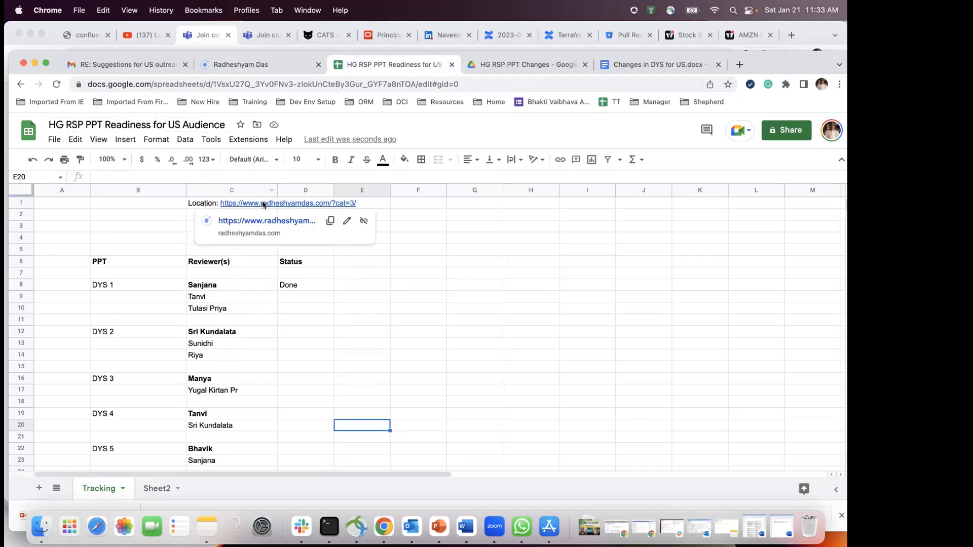
left_click(239, 331)
mouse_move(253, 203)
left_click(263, 222)
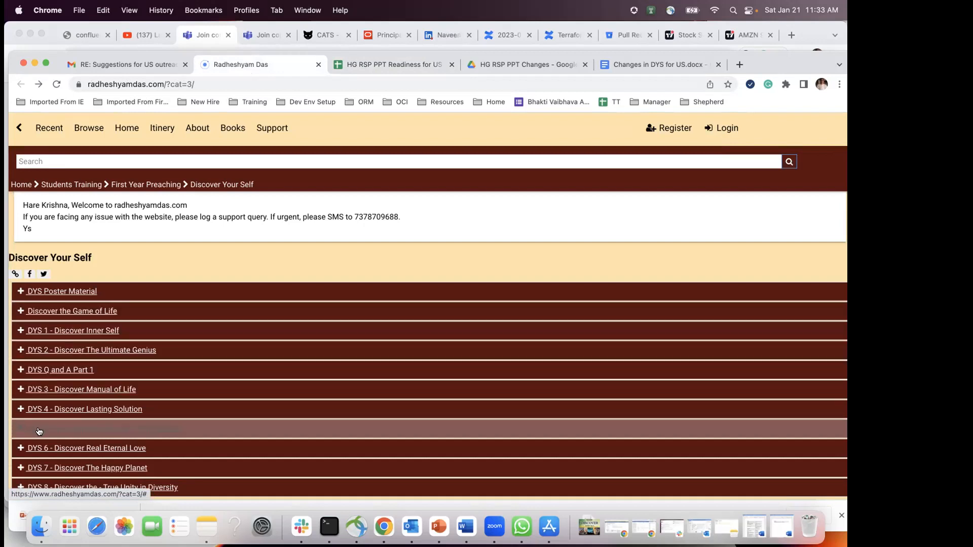
Step: Expand DYS 1 - Discover Inner Self, download its DYS2021 Ver2.0 file, and view the Changes in DYS for US document
left_click(19, 332)
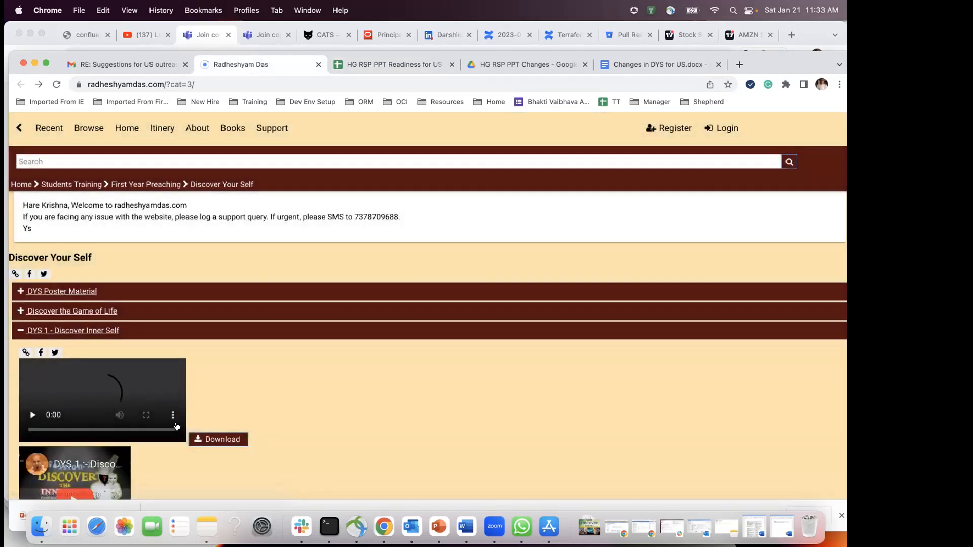
scroll(66, 404, "down", 5)
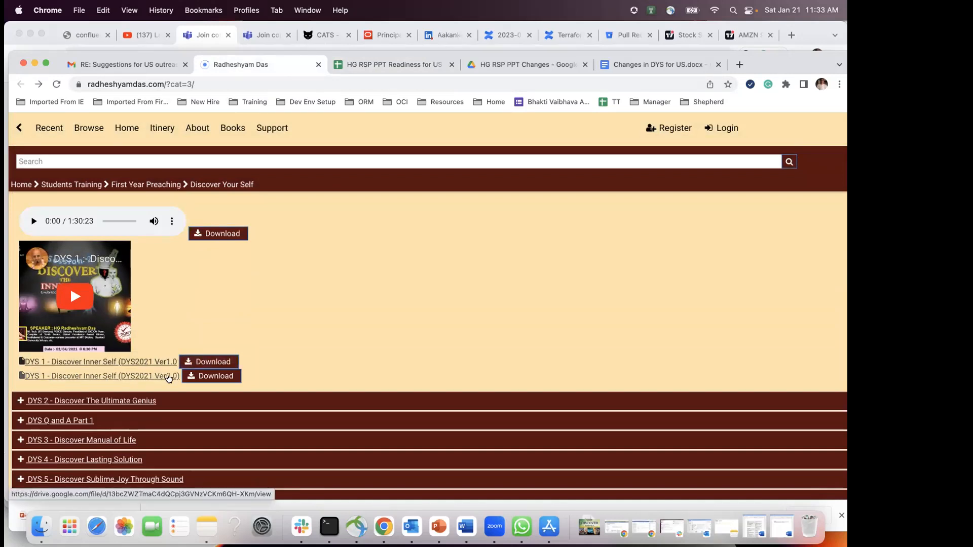
left_click(207, 379)
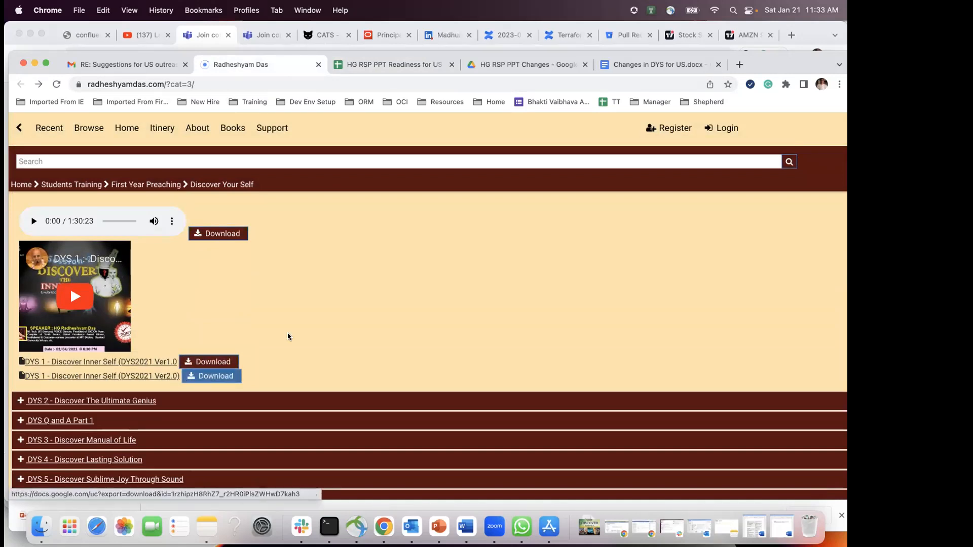
scroll(307, 336, "down", 2)
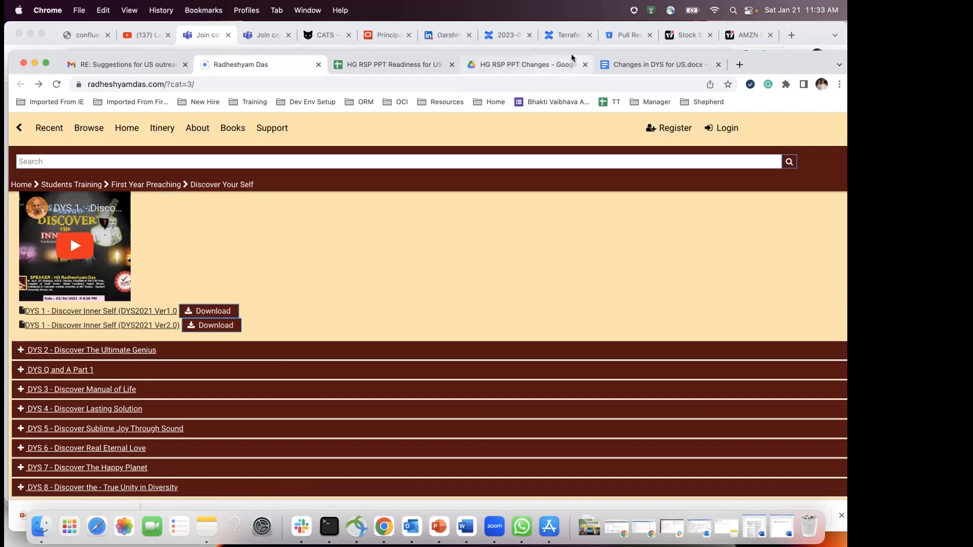
left_click(639, 66)
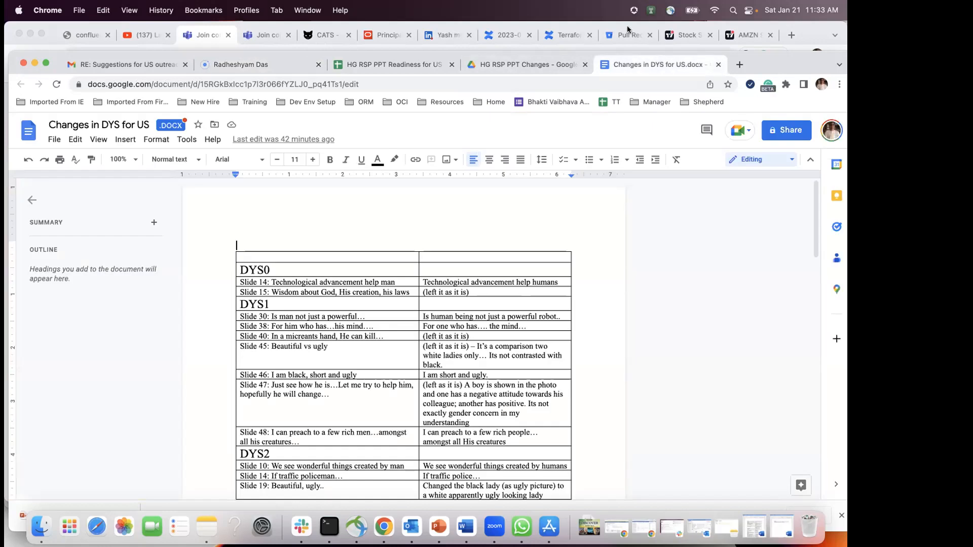
Step: Look through the HG RSP PPT Changes folder, lessons page and Changes document, ending on the Readiness spreadsheet
left_click(545, 66)
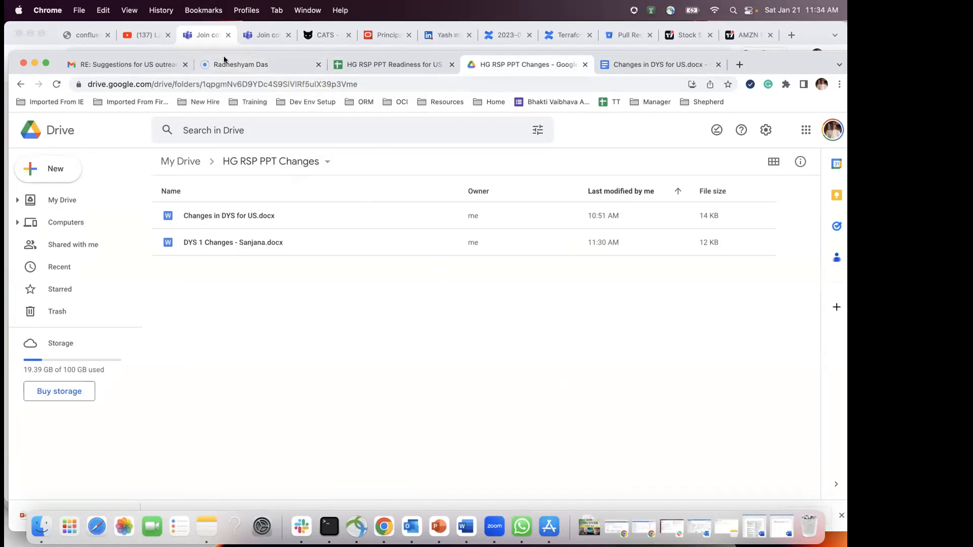
left_click(244, 64)
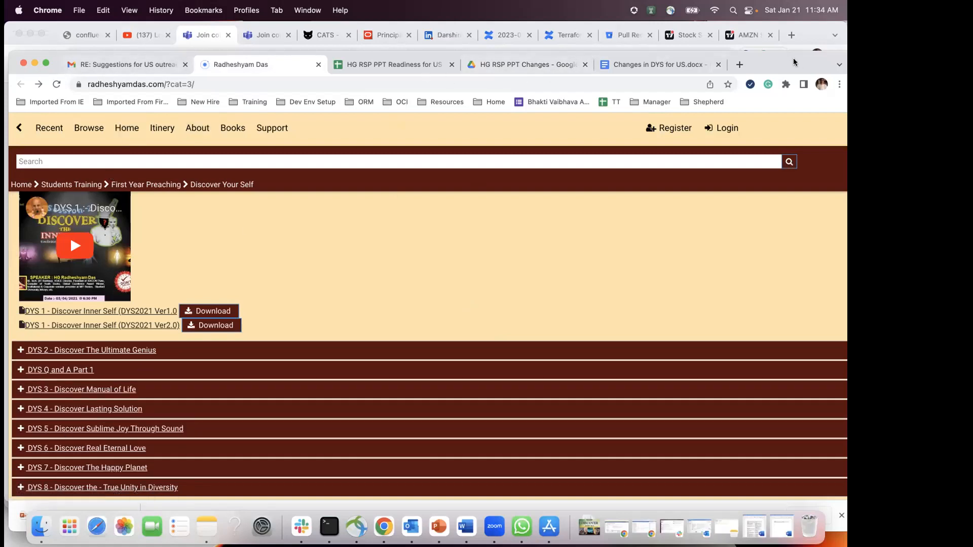
left_click_drag(793, 64, 793, 75)
left_click(628, 80)
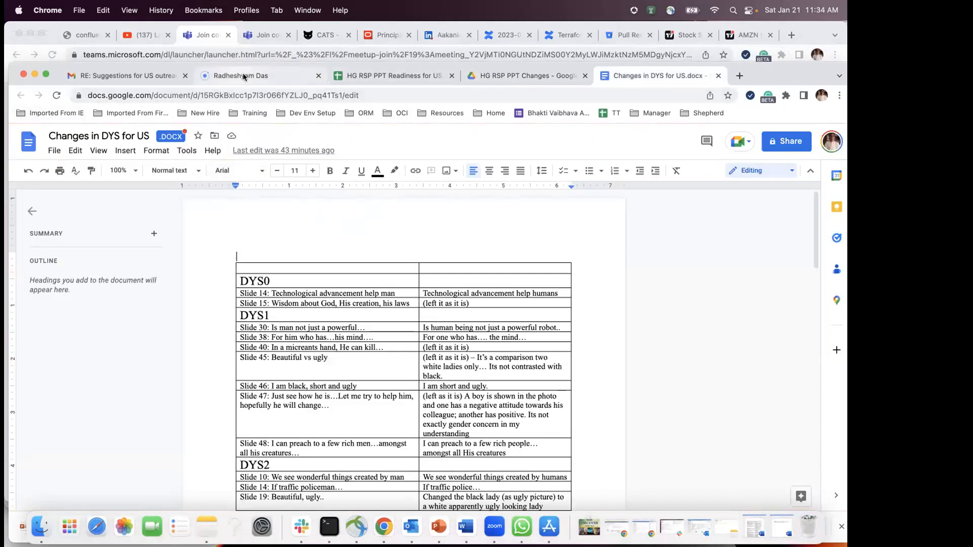
left_click(527, 78)
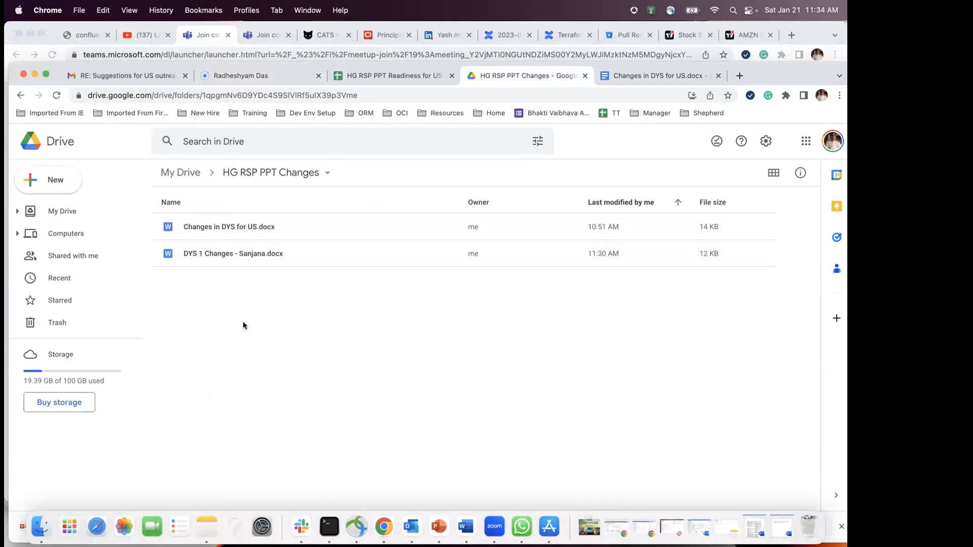
left_click(348, 71)
scroll(195, 401, "down", 5)
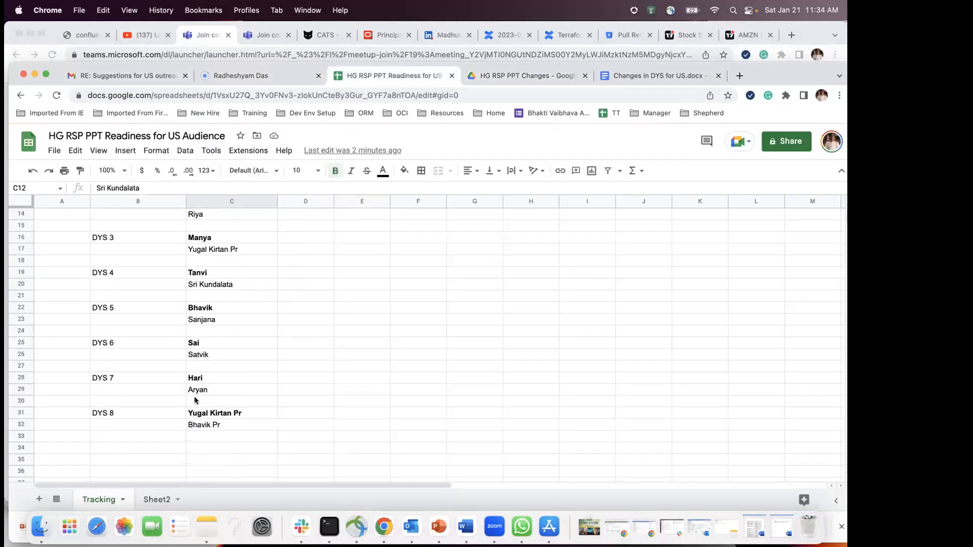
scroll(195, 400, "down", 1)
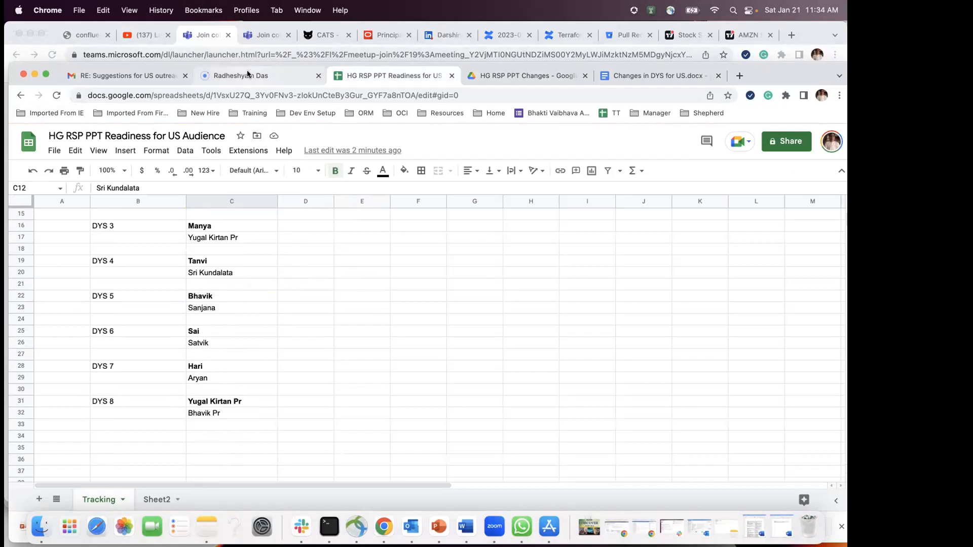
scroll(261, 256, "up", 5)
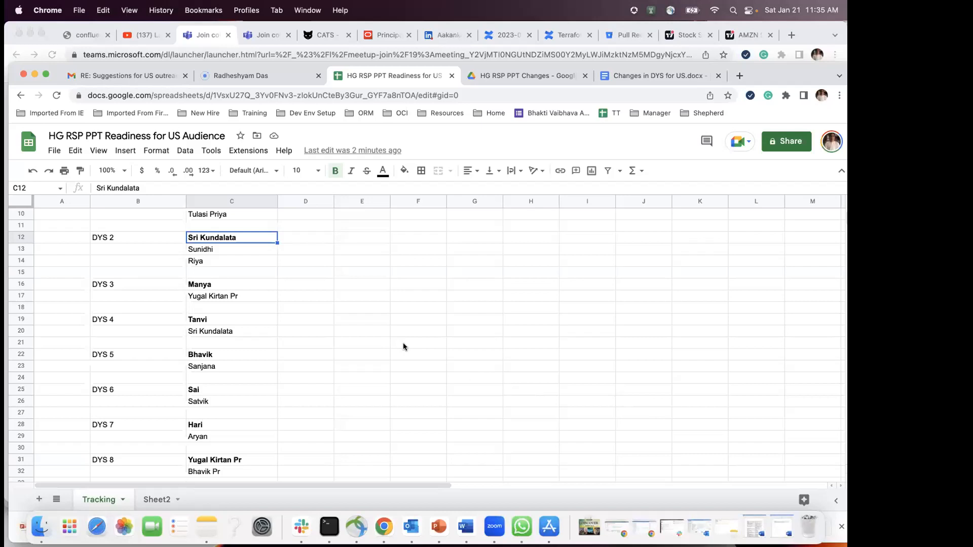
scroll(403, 344, "down", 2)
left_click(318, 347)
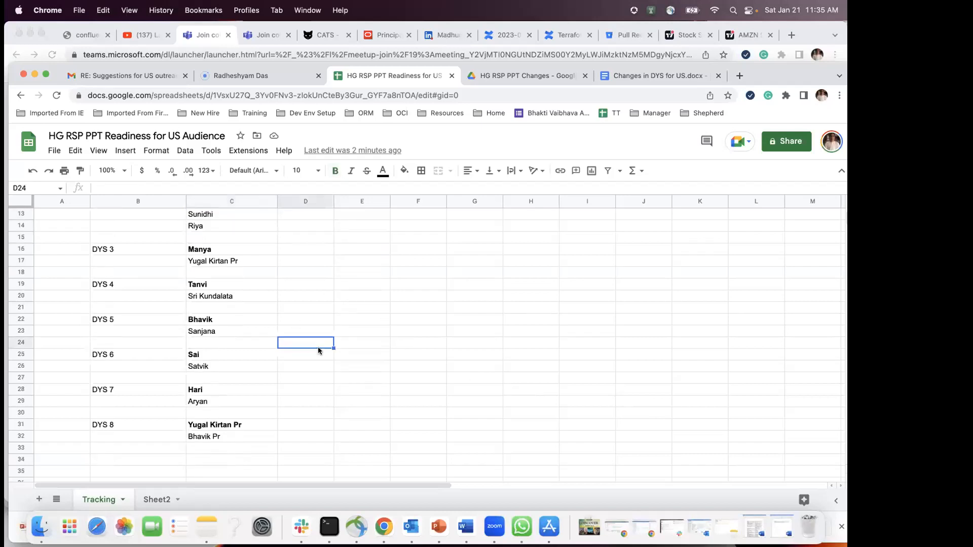
scroll(317, 347, "down", 3)
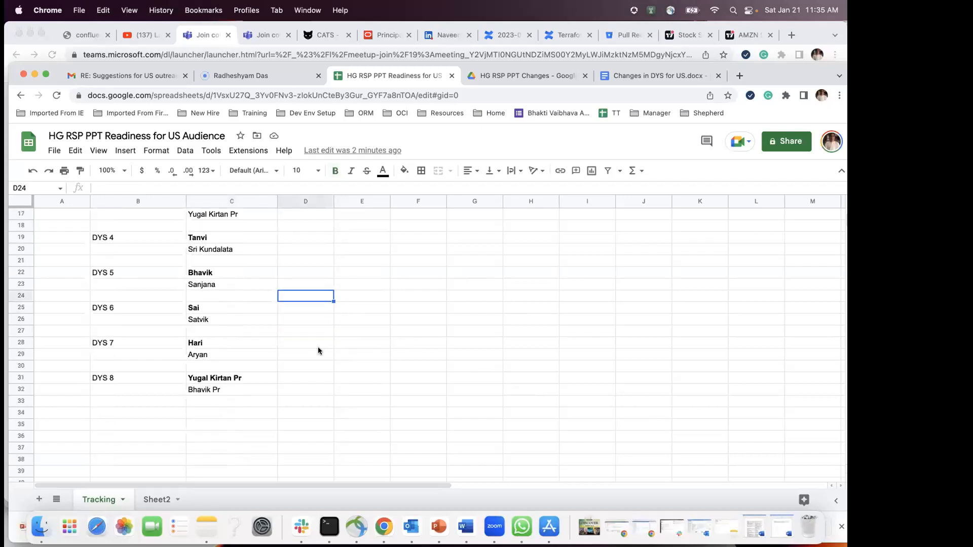
scroll(319, 348, "up", 1)
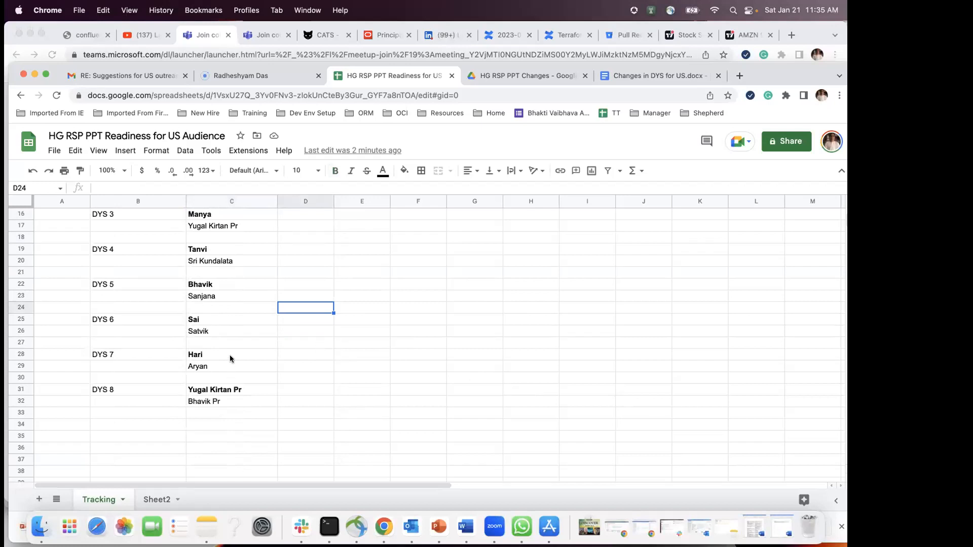
scroll(230, 359, "up", 1)
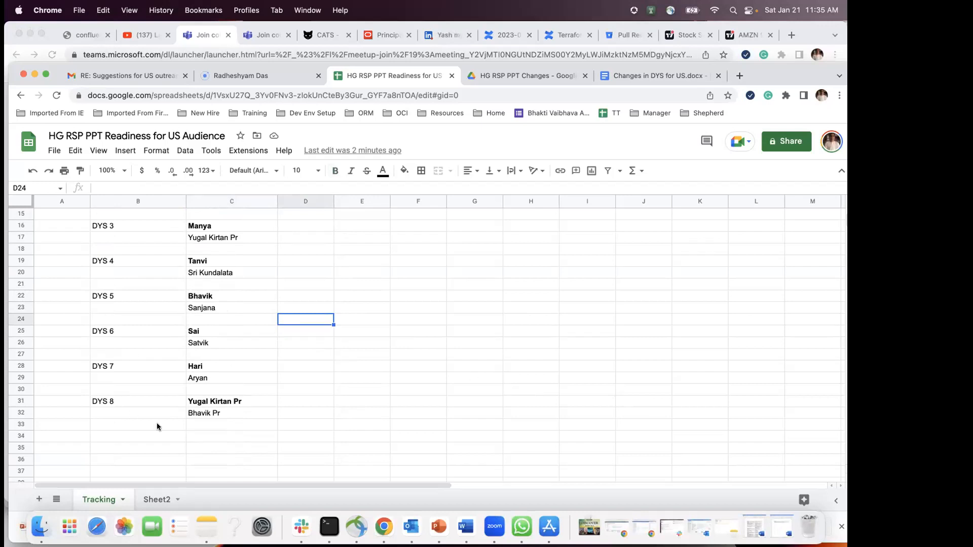
Step: Enter Siddharth in C30 as the third DYS 7 reviewer
left_click(203, 379)
left_click(200, 394)
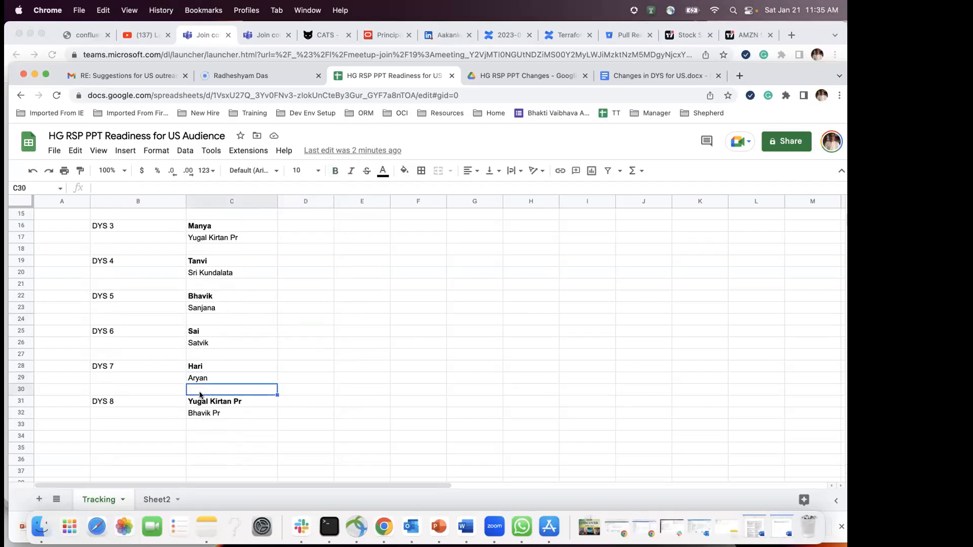
type("Siddha")
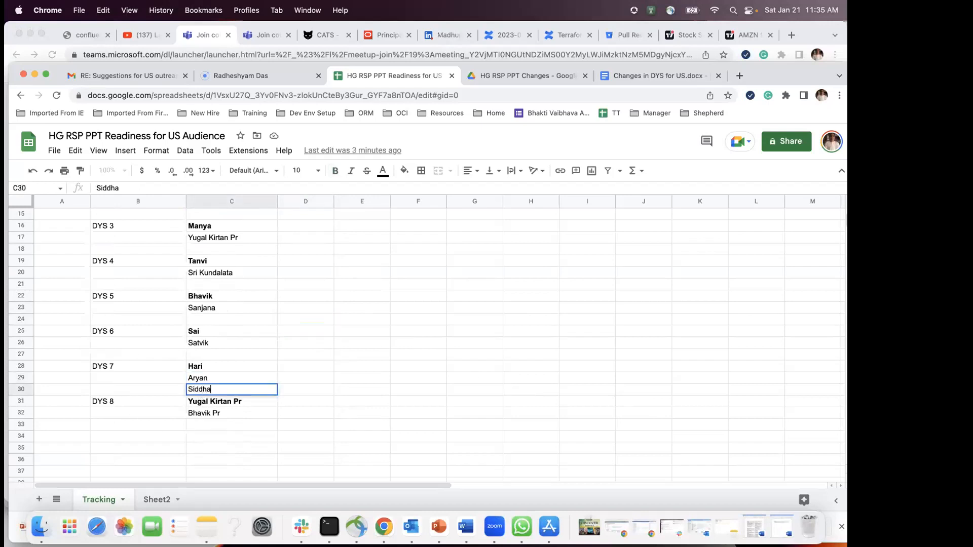
type("rth")
key("Return")
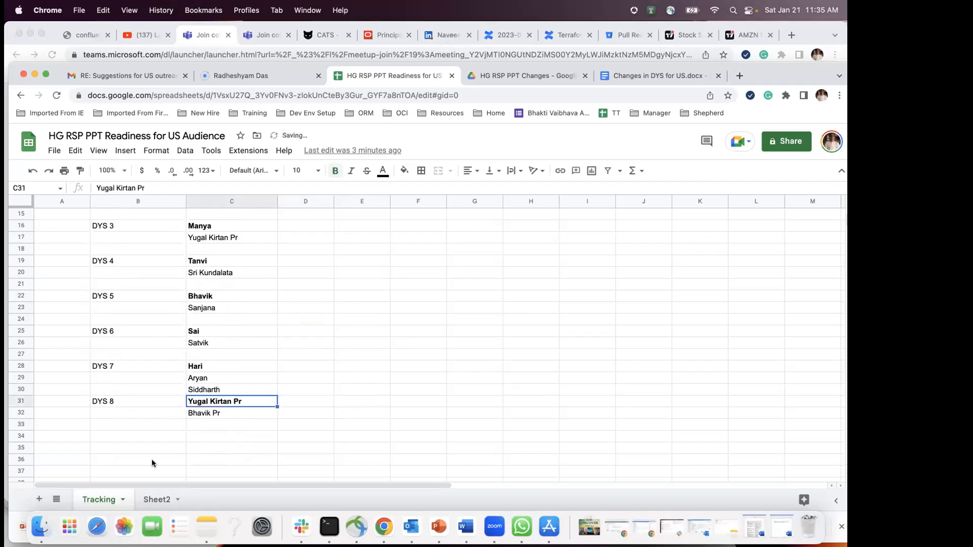
Step: Insert a blank row above DYS 8, moving it down to row 32
left_click(26, 399)
right_click(25, 393)
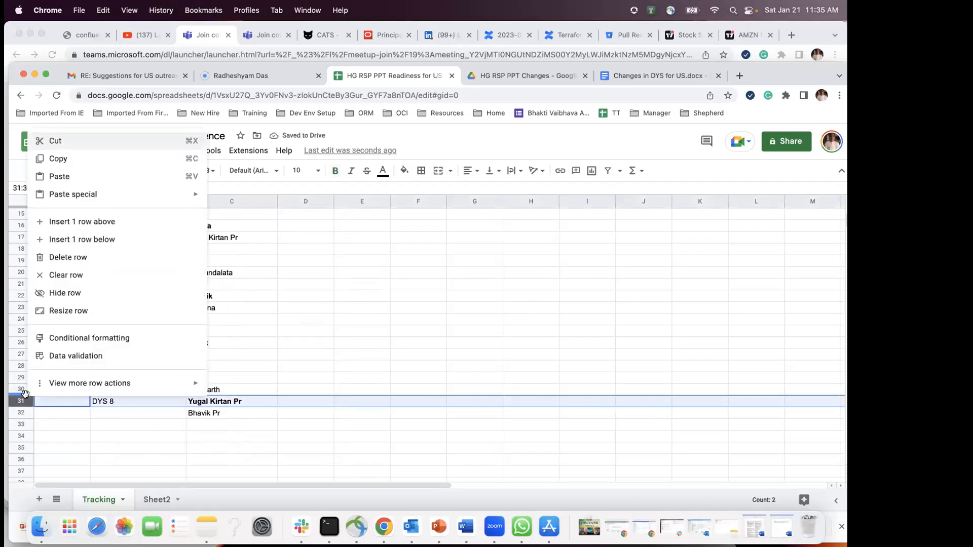
left_click(65, 224)
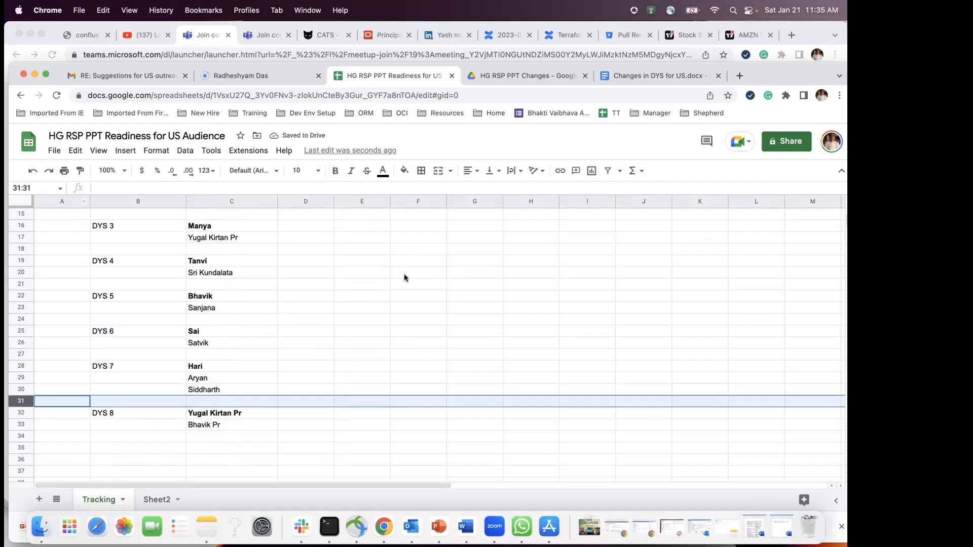
left_click(402, 332)
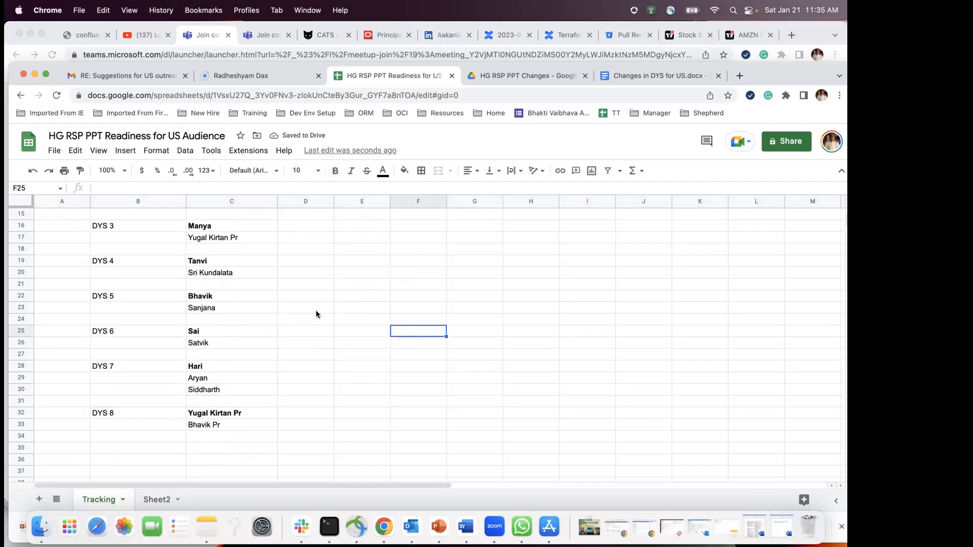
scroll(316, 313, "up", 3)
scroll(318, 318, "up", 3)
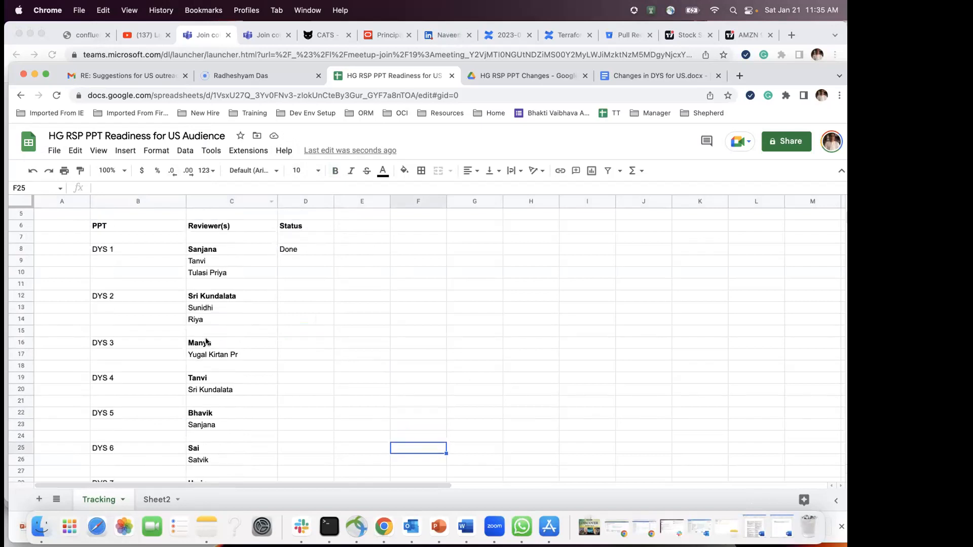
scroll(206, 342, "down", 7)
scroll(206, 341, "up", 2)
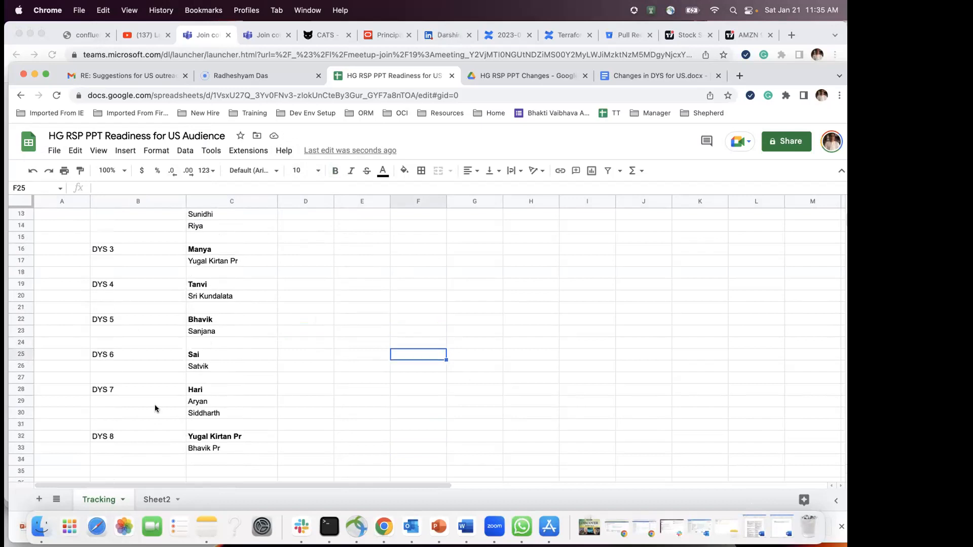
left_click(198, 390)
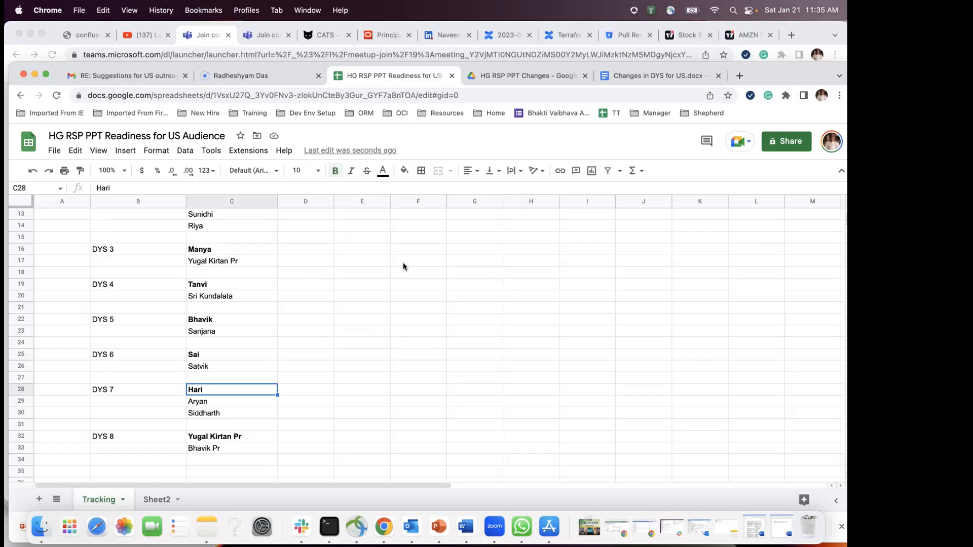
left_click(205, 403)
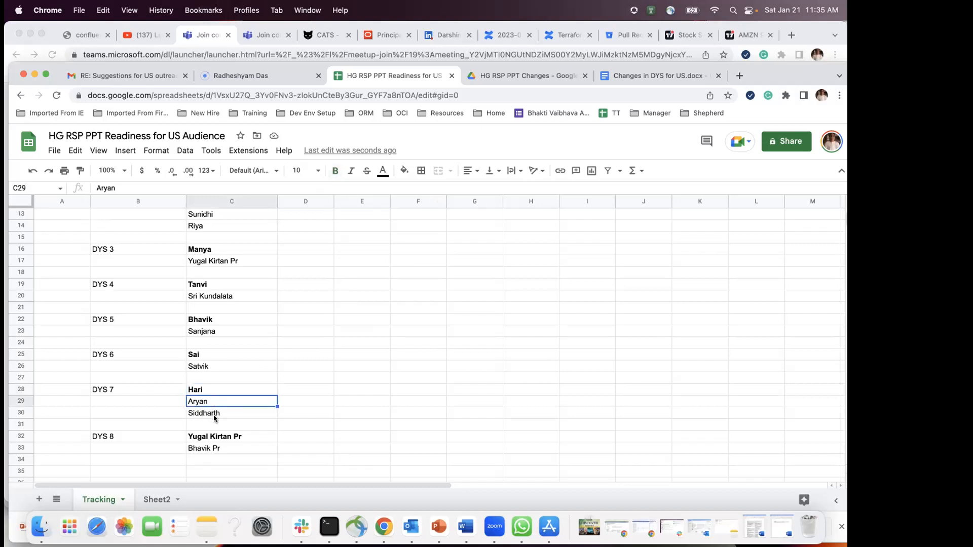
scroll(228, 387, "up", 5)
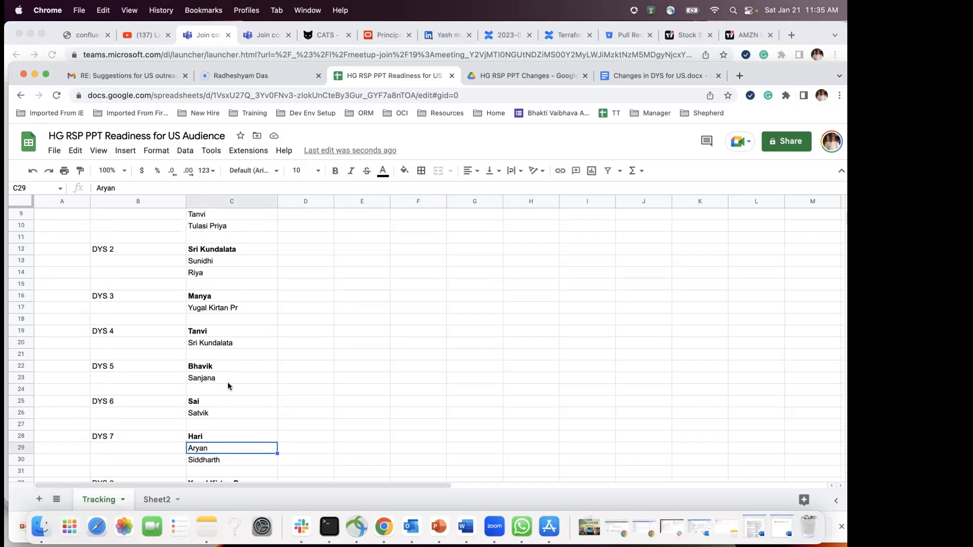
scroll(228, 386, "down", 4)
scroll(228, 386, "down", 2)
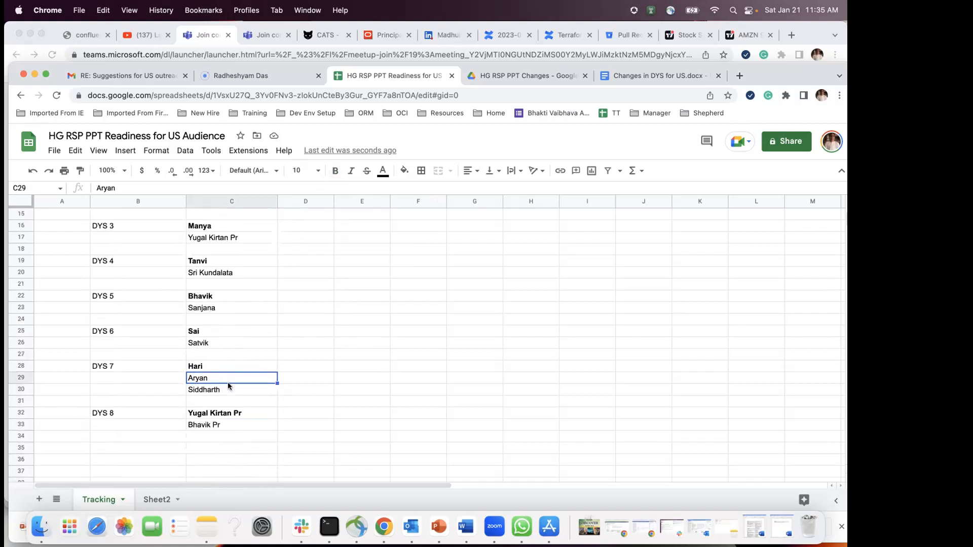
scroll(262, 356, "up", 5)
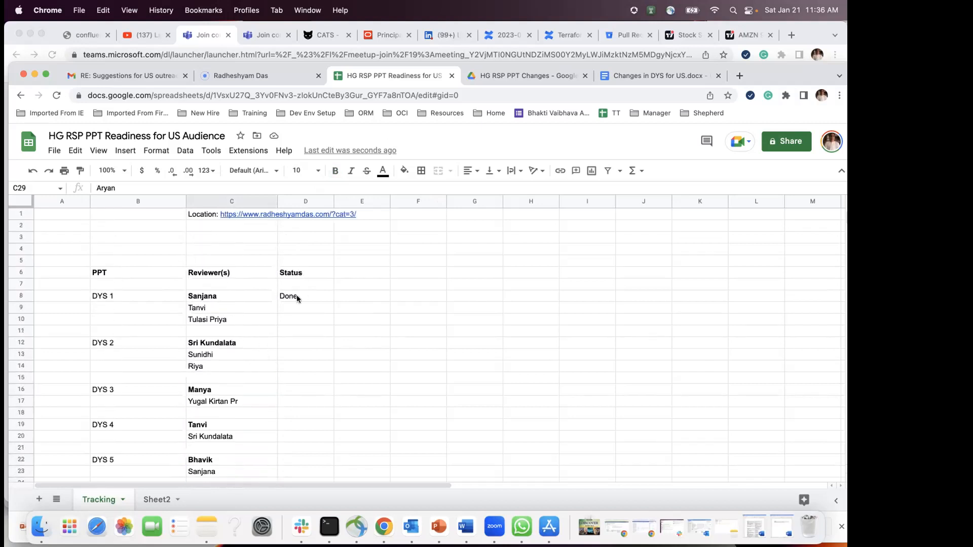
Step: Clear the 'Done' status from DYS 1's Status cell D8
left_click(297, 297)
key("BackSpace")
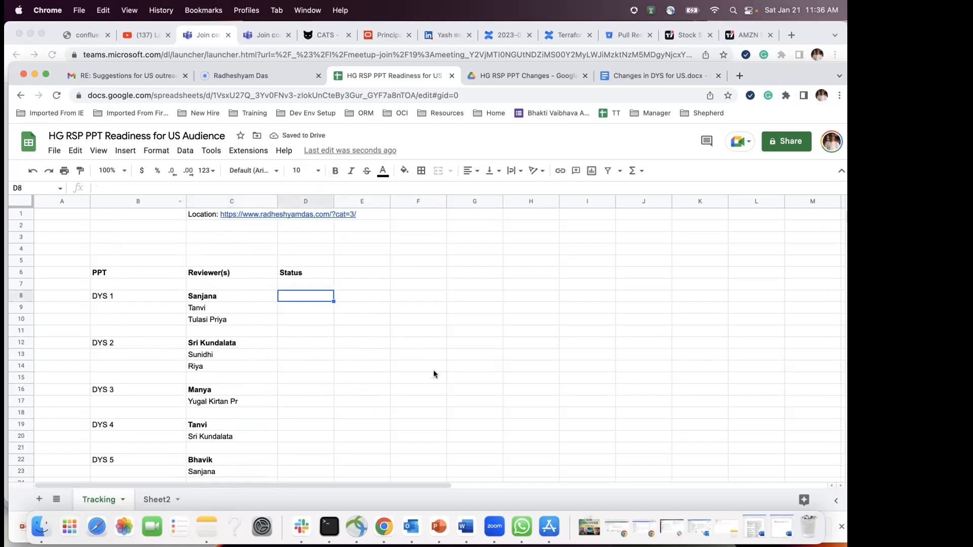
left_click(431, 355)
left_click(297, 296)
left_click(403, 320)
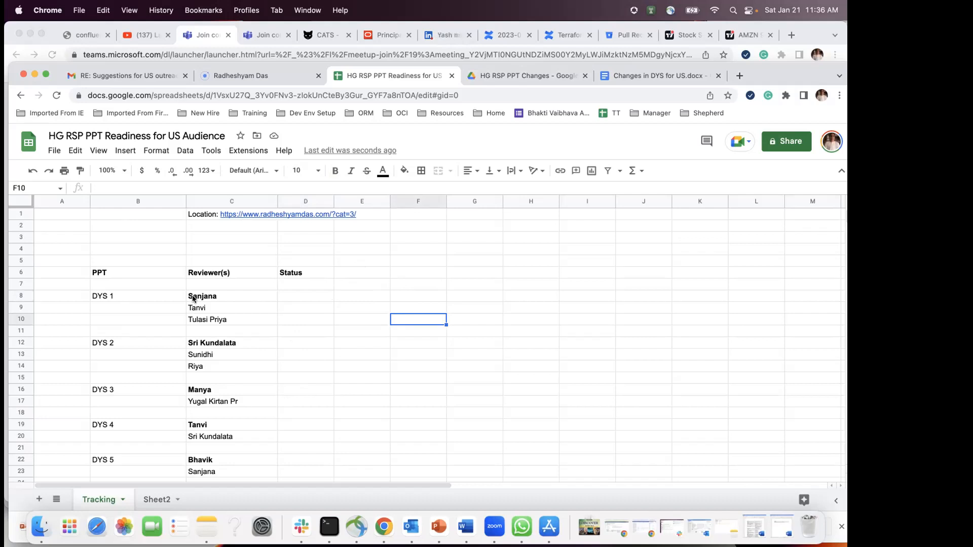
Step: Select the Location link row C1:E1 for copying
left_click_drag(370, 213, 241, 217)
mouse_move(231, 215)
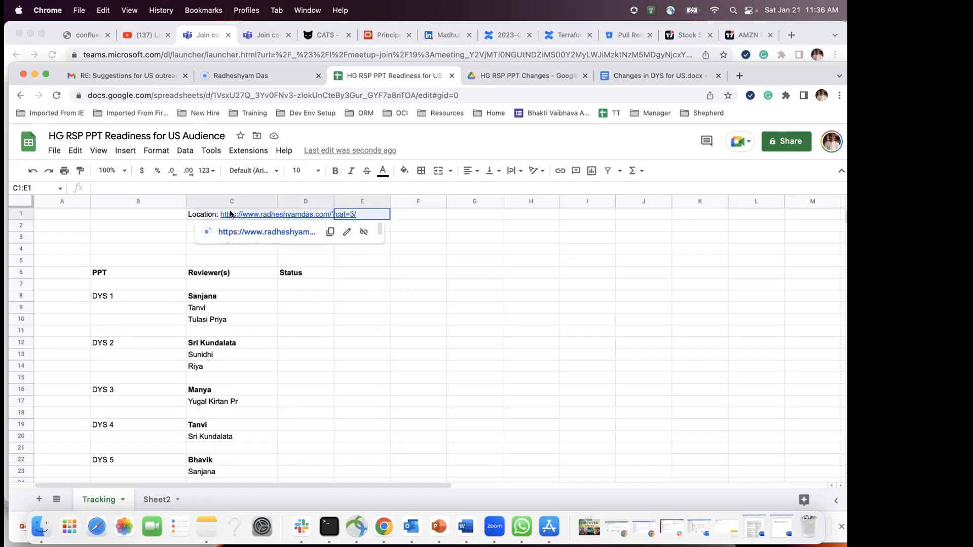
left_click(430, 332)
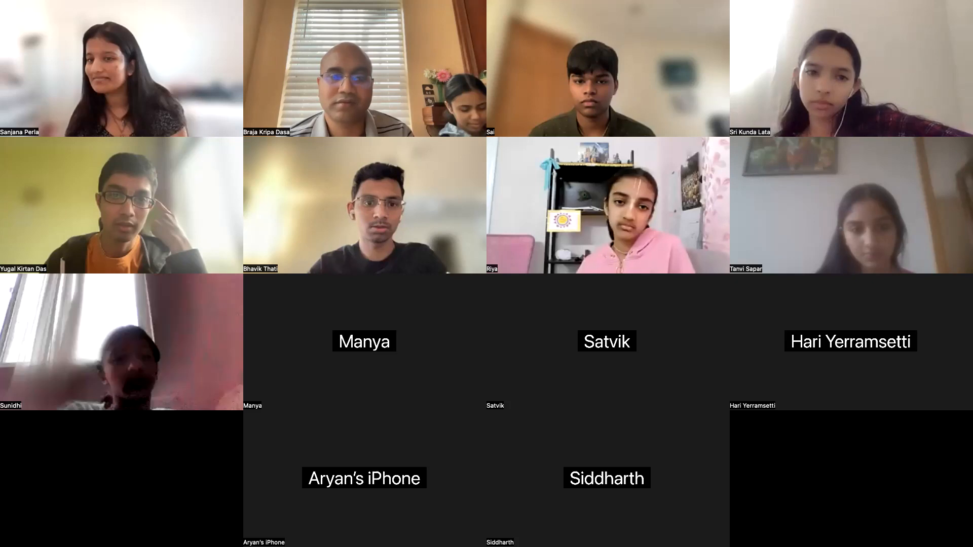